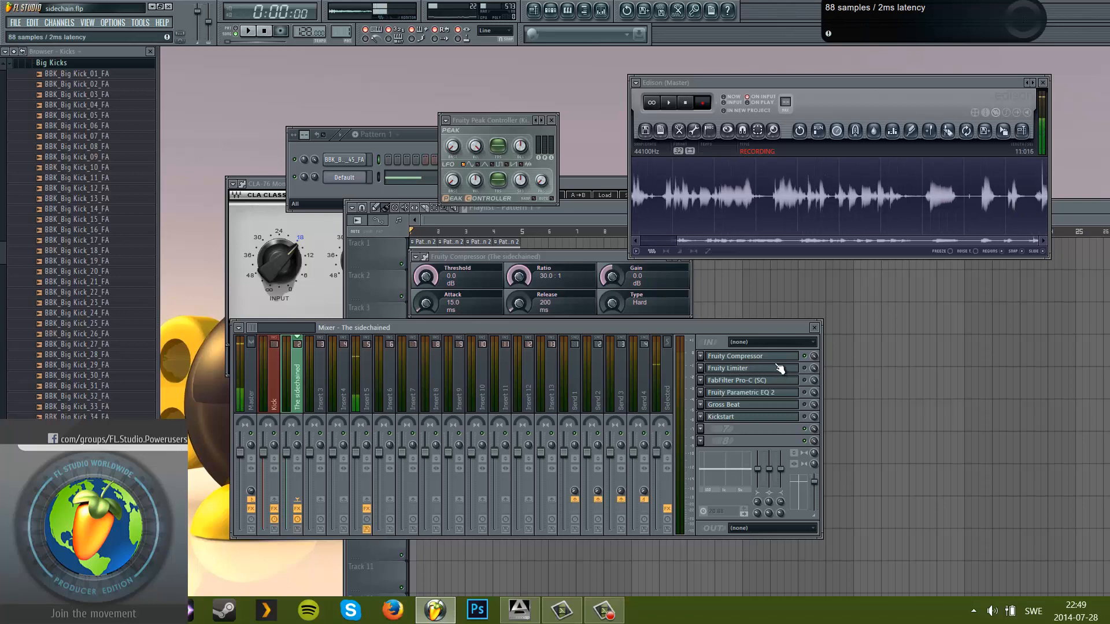
- Open the Fruity Compressor on The sidechained track and link its Threshold to the internal controller Peak ctrl (Kick) - Peak
left_click(778, 361)
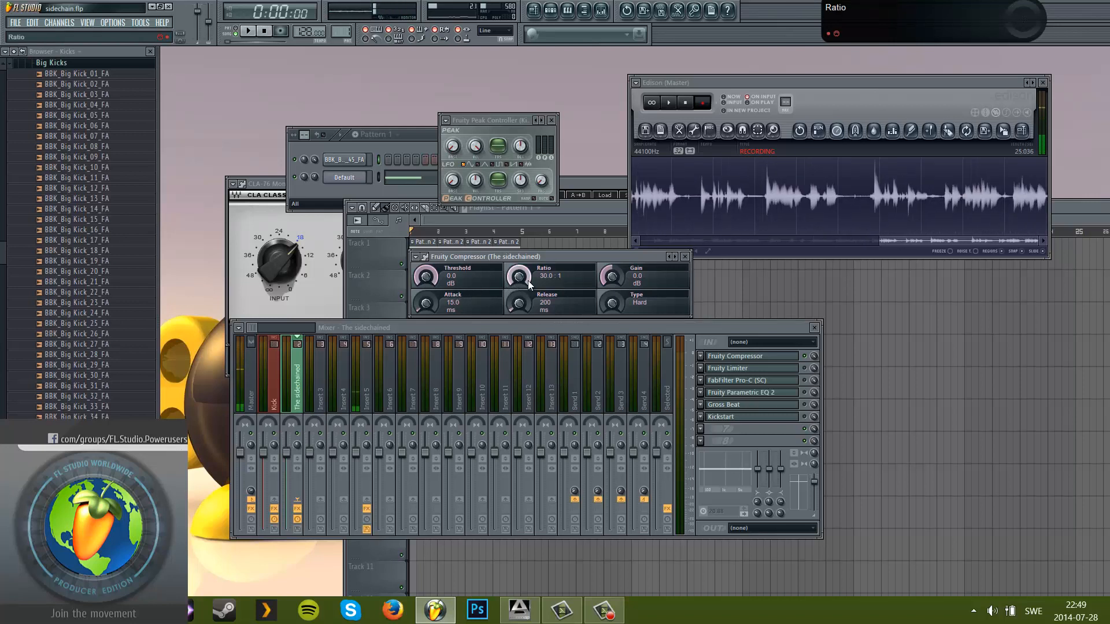
right_click(433, 279)
left_click(549, 232)
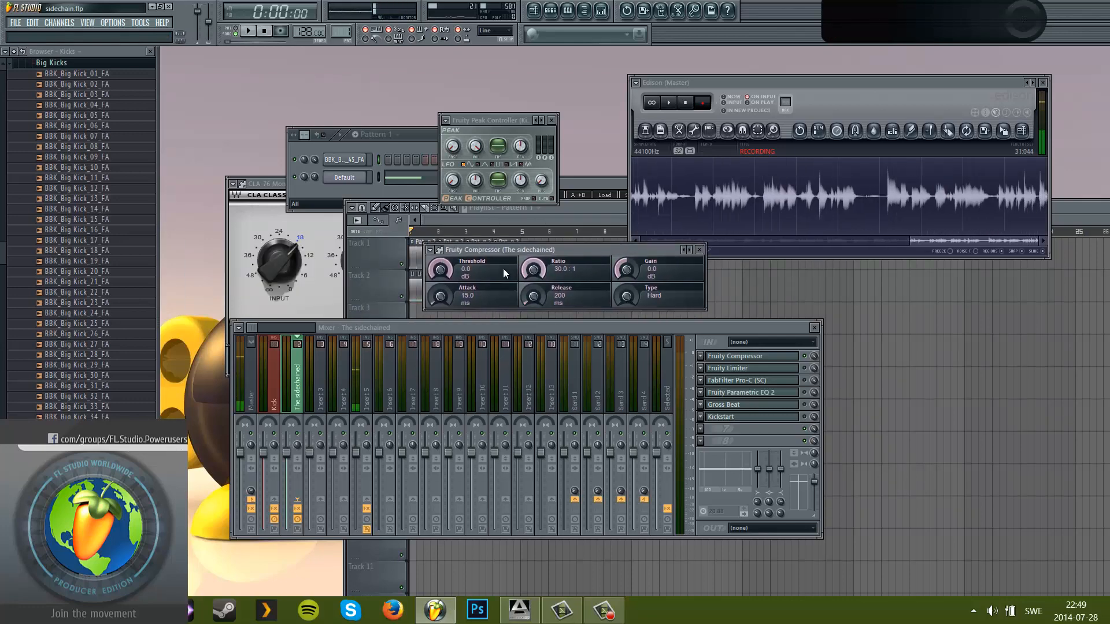
right_click(448, 272)
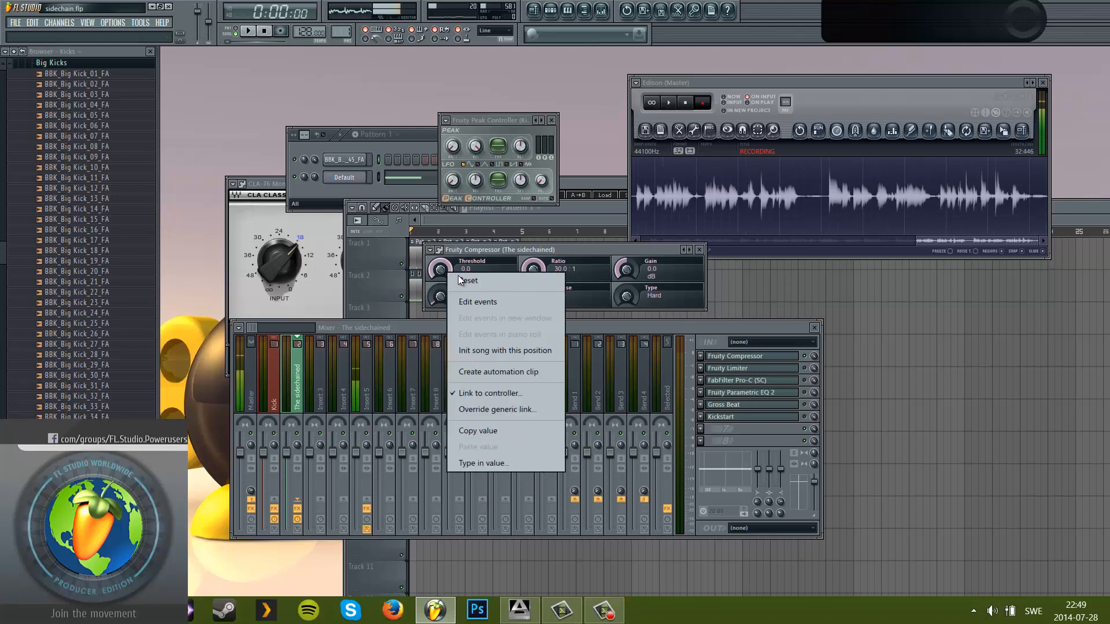
left_click(536, 394)
left_click(544, 300)
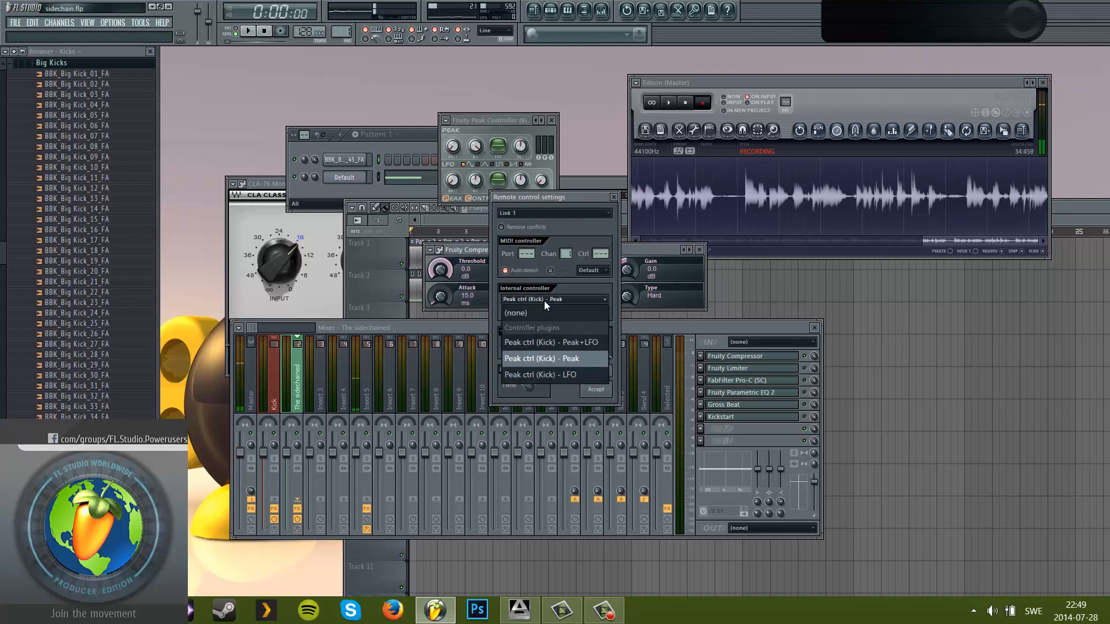
left_click(588, 362)
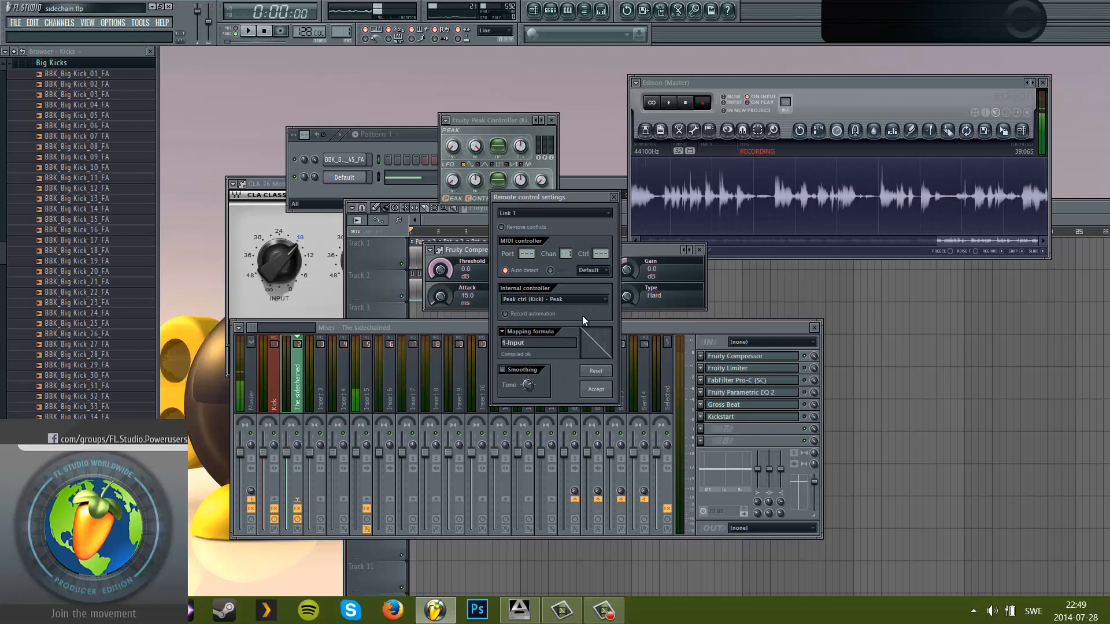
left_click(580, 300)
left_click(574, 300)
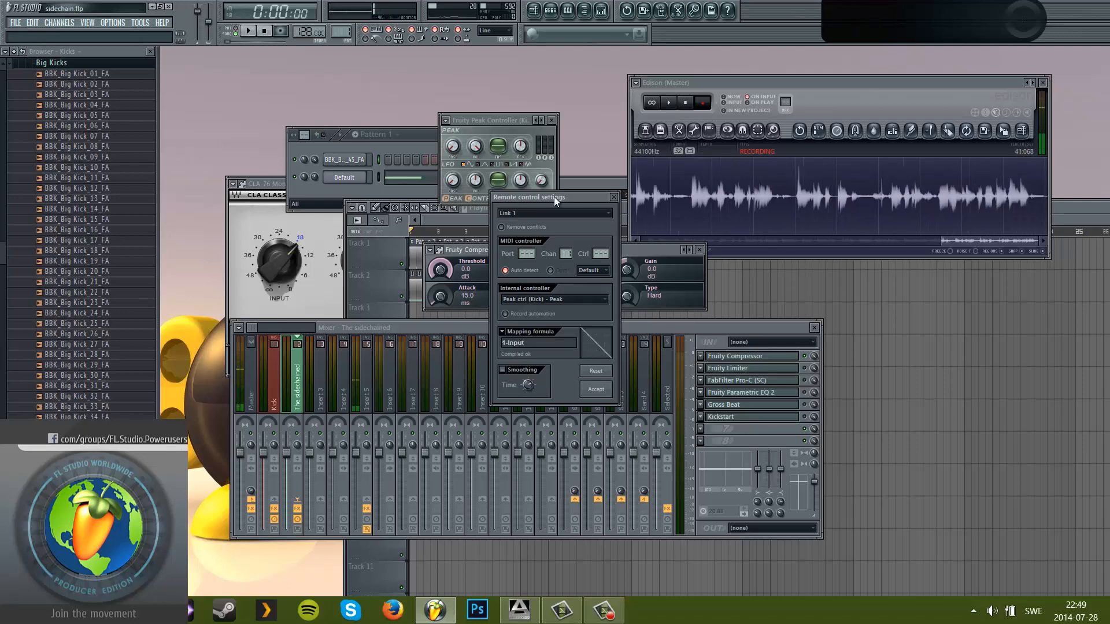
left_click_drag(554, 196, 517, 197)
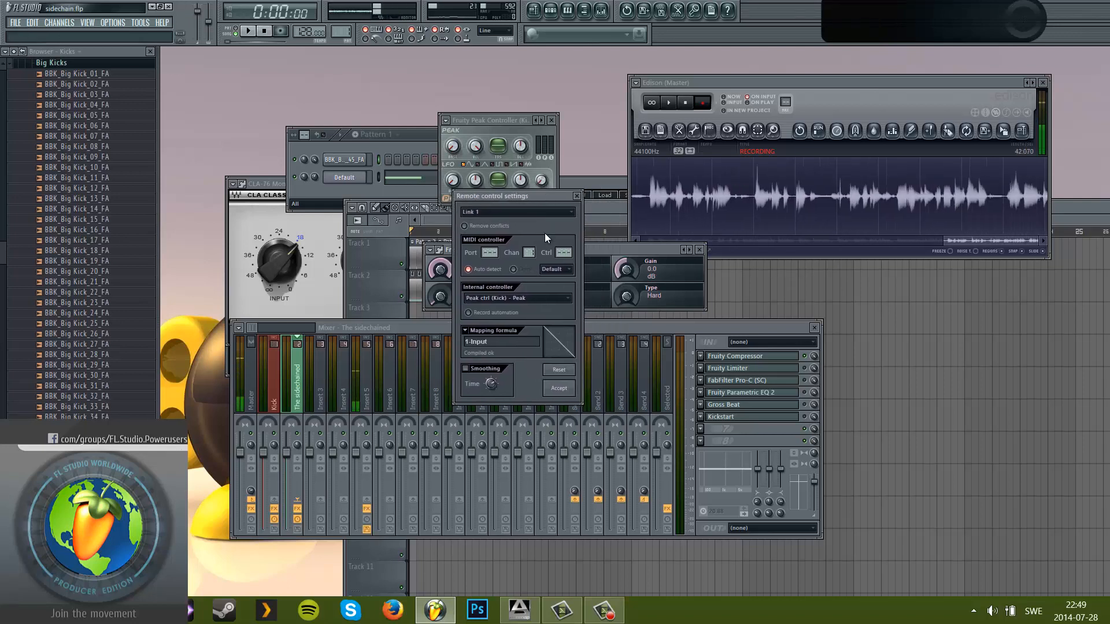
left_click(551, 299)
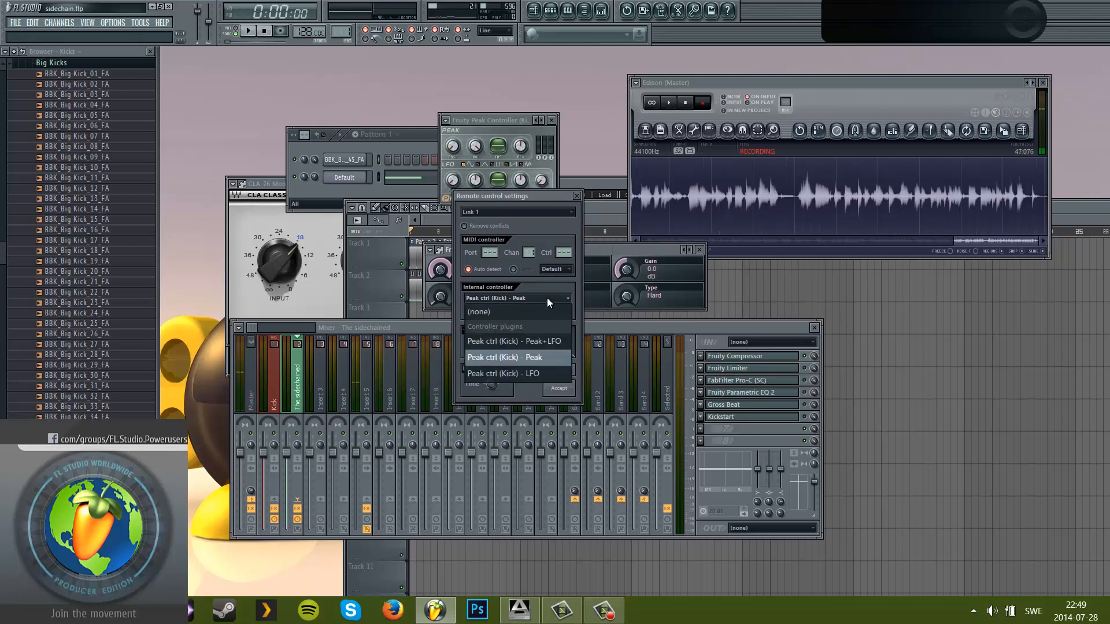
left_click(540, 356)
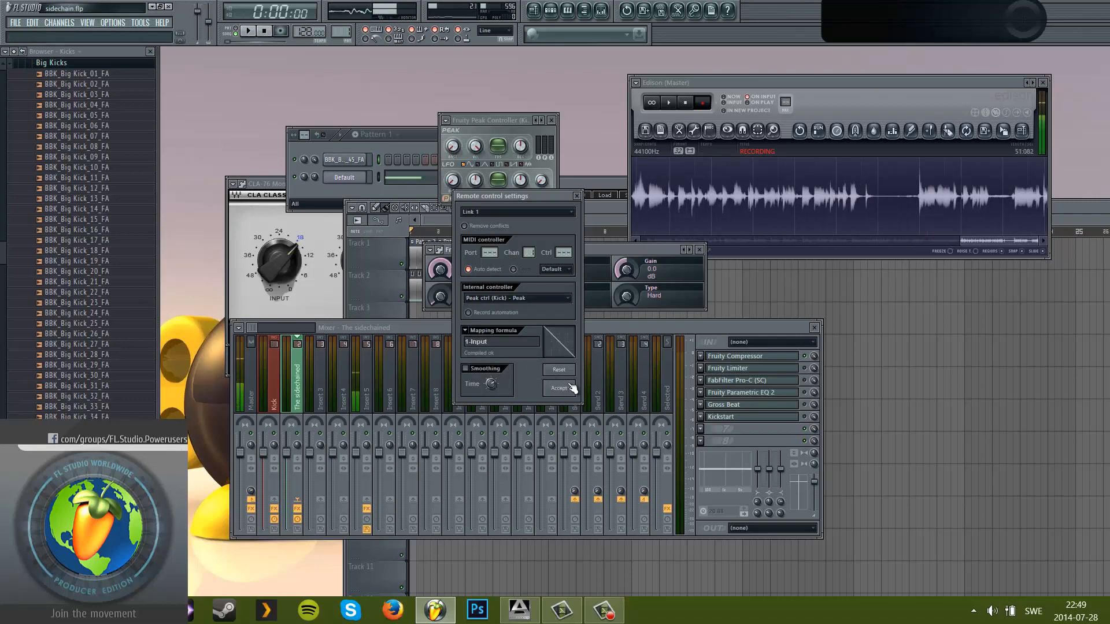
- Apply the Inverted mapping formula to the Threshold link and accept the remote control settings
left_click(465, 331)
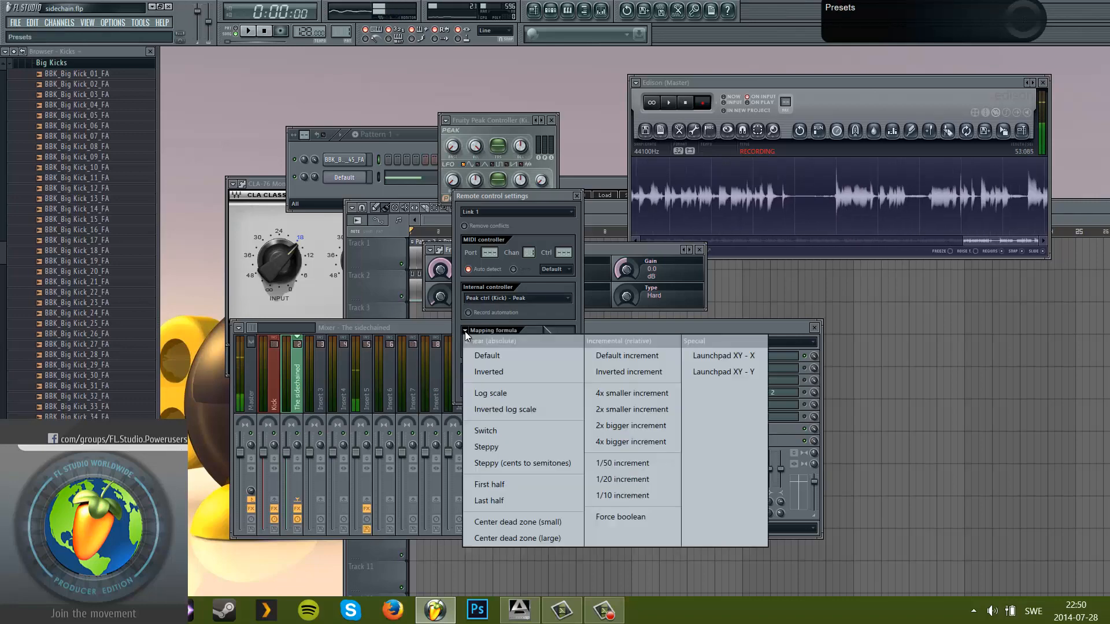
left_click(535, 371)
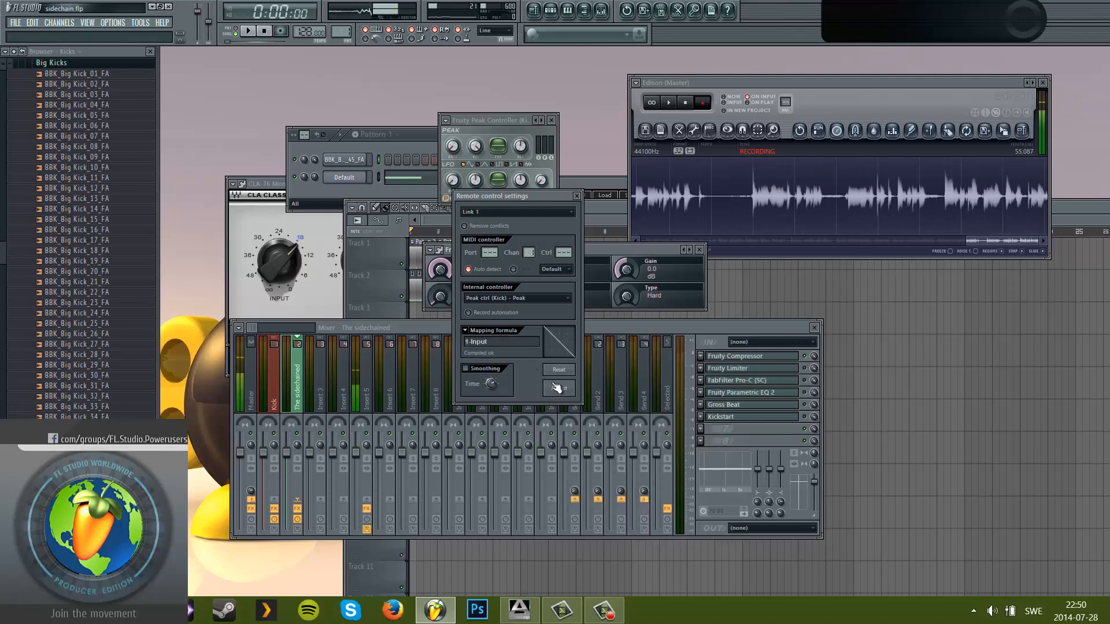
left_click(560, 392)
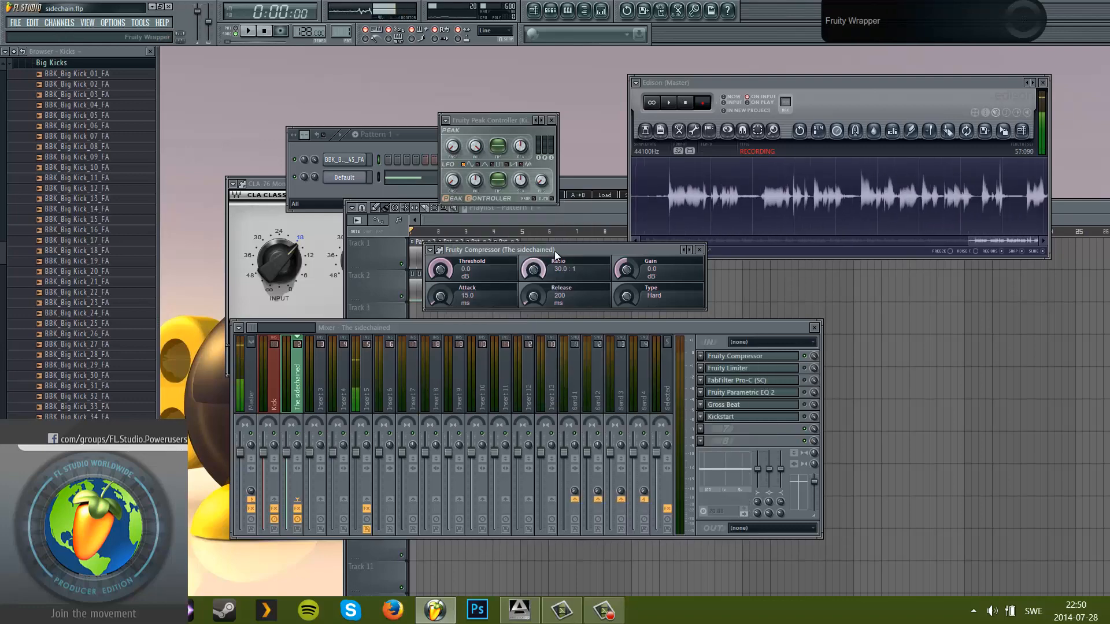
- Play the pattern to check how the compressor's Threshold reacts to the kick's Peak Controller
left_click_drag(573, 250, 590, 251)
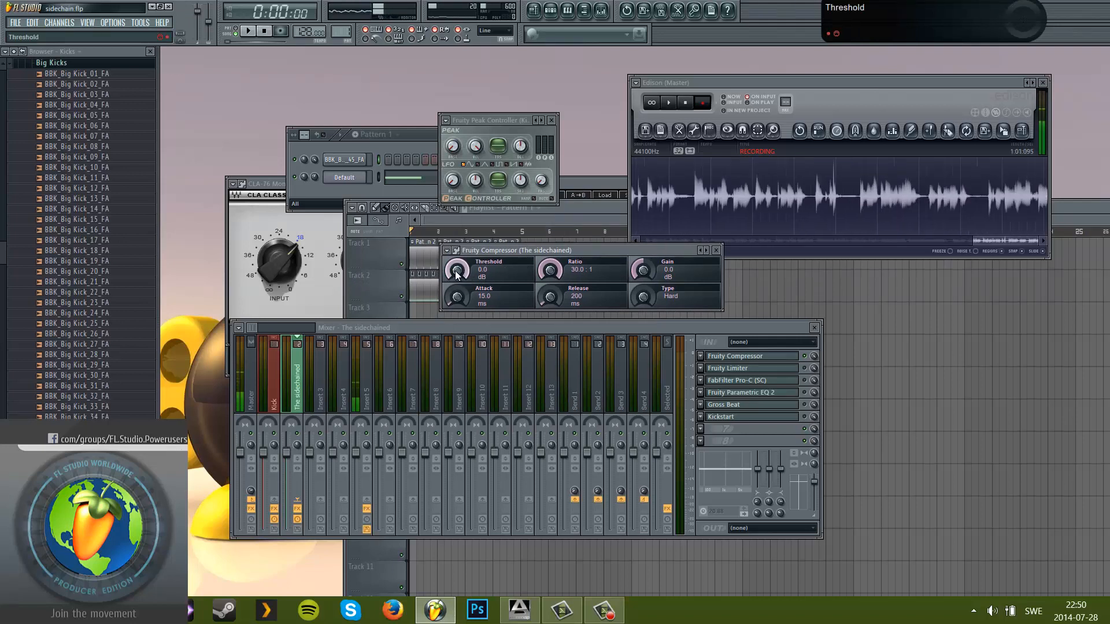
mouse_move(456, 271)
left_mouse_down()
mouse_move(455, 326)
mouse_move(456, 272)
left_mouse_up()
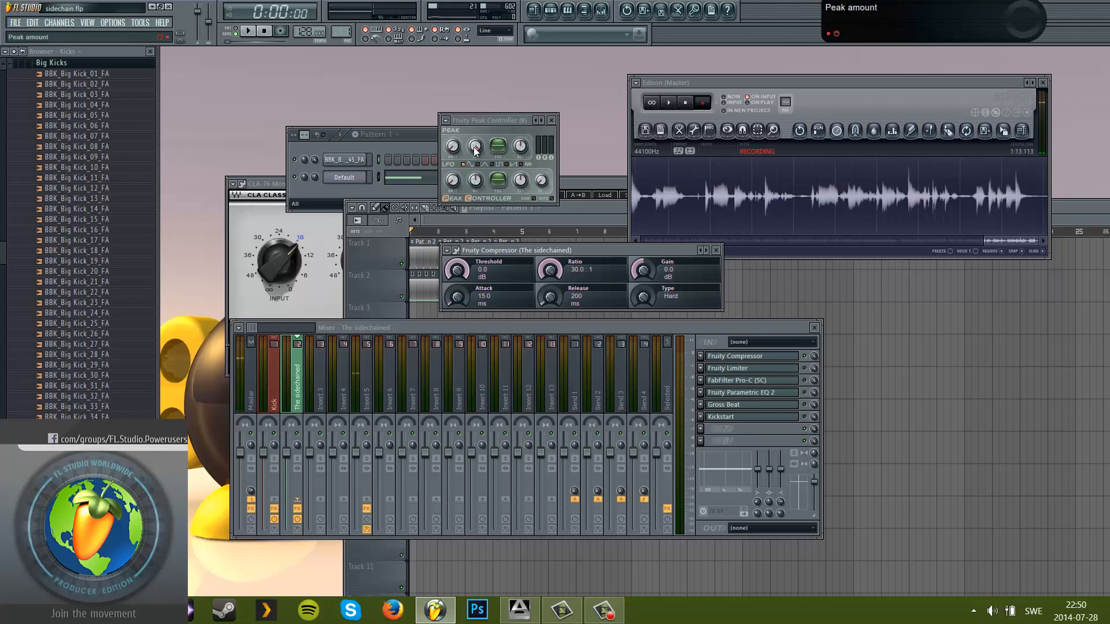
key("space")
left_click(474, 178)
key("space")
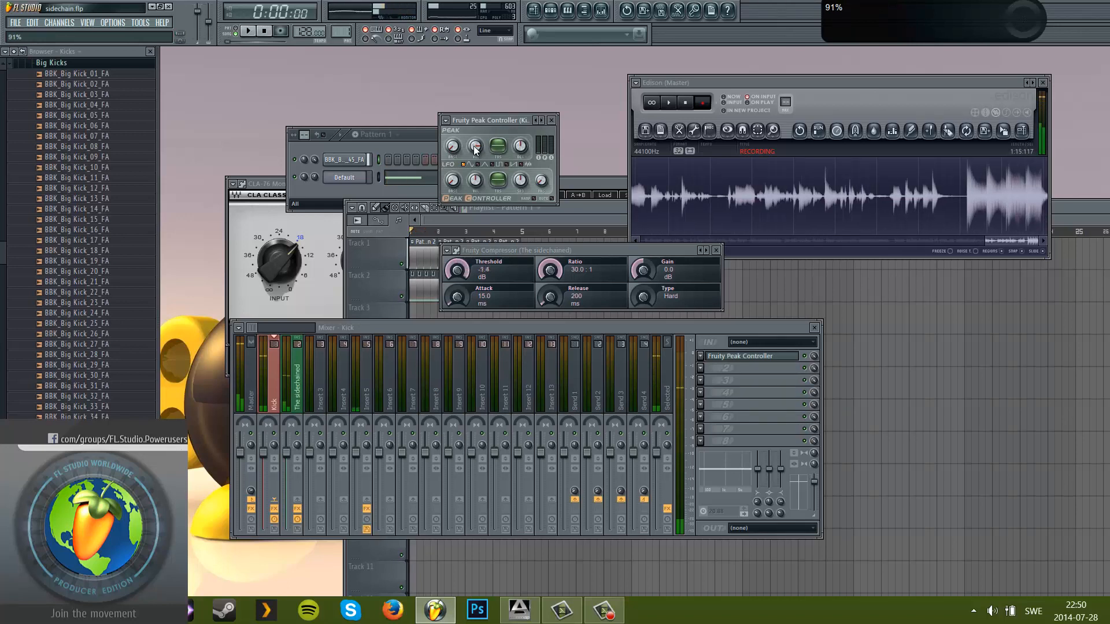
- Raise the kick Peak Controller's peak amount to 200% and play the pattern to check the compressor's Threshold
left_click_drag(495, 124, 493, 148)
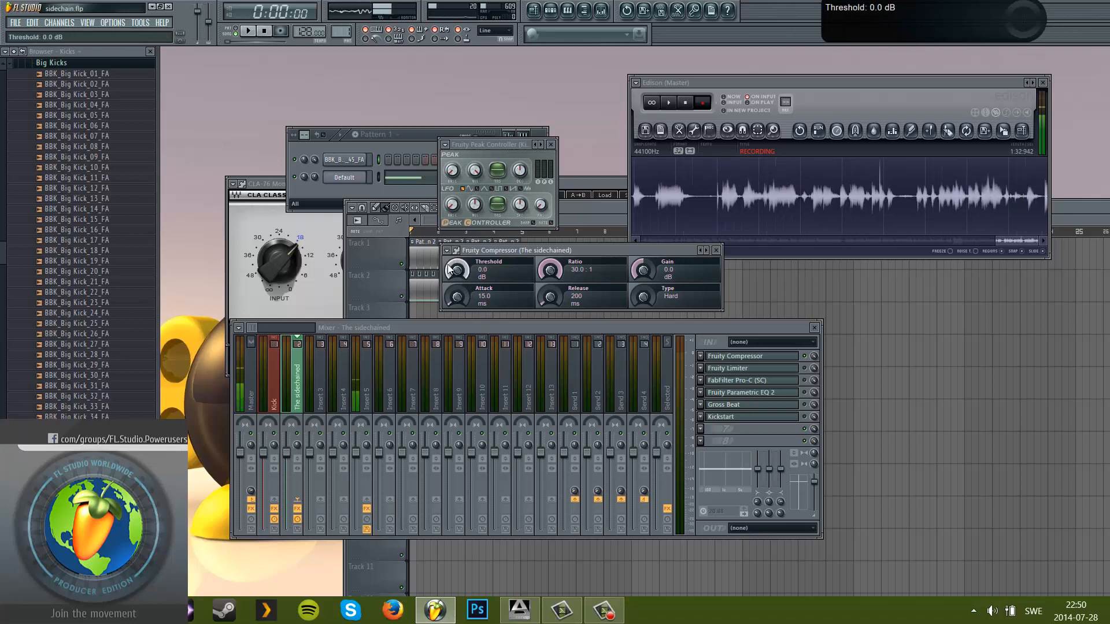
left_click(477, 146)
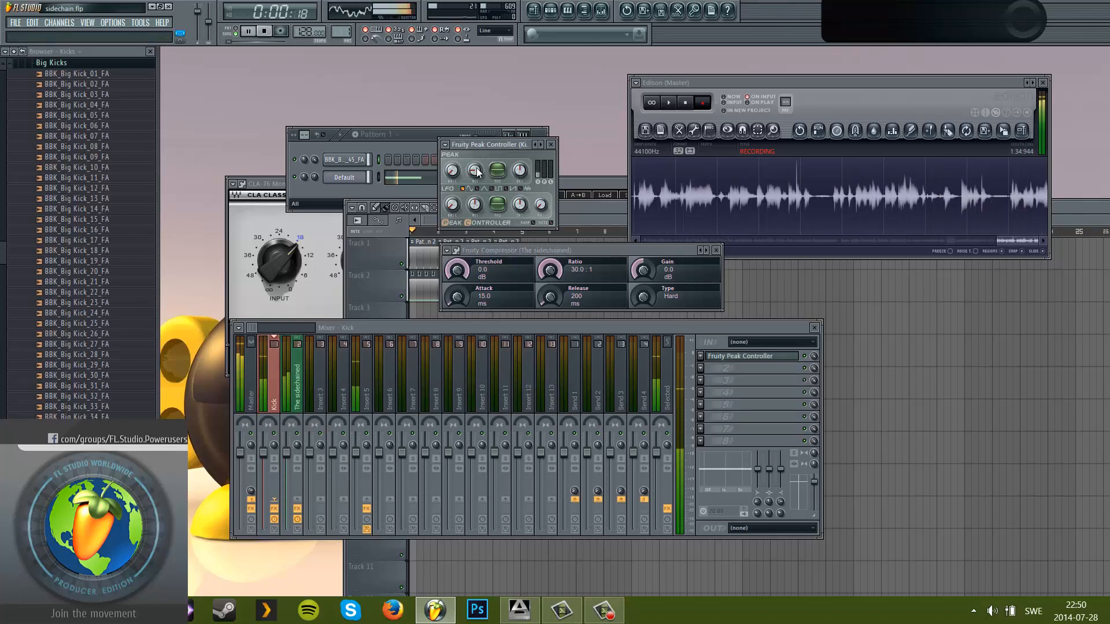
key("space")
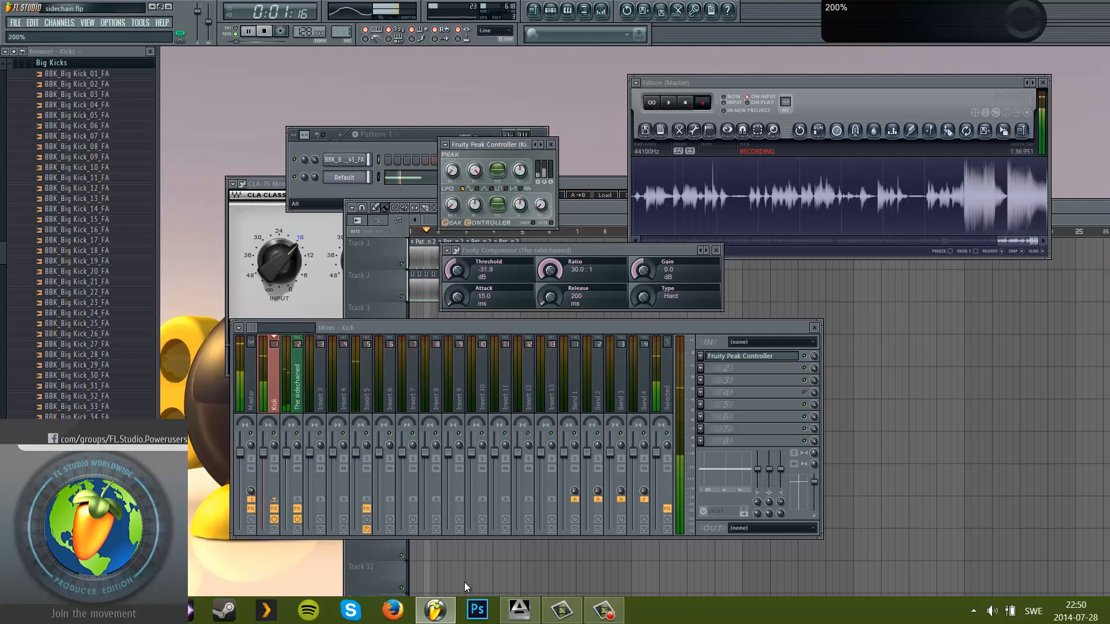
key("space")
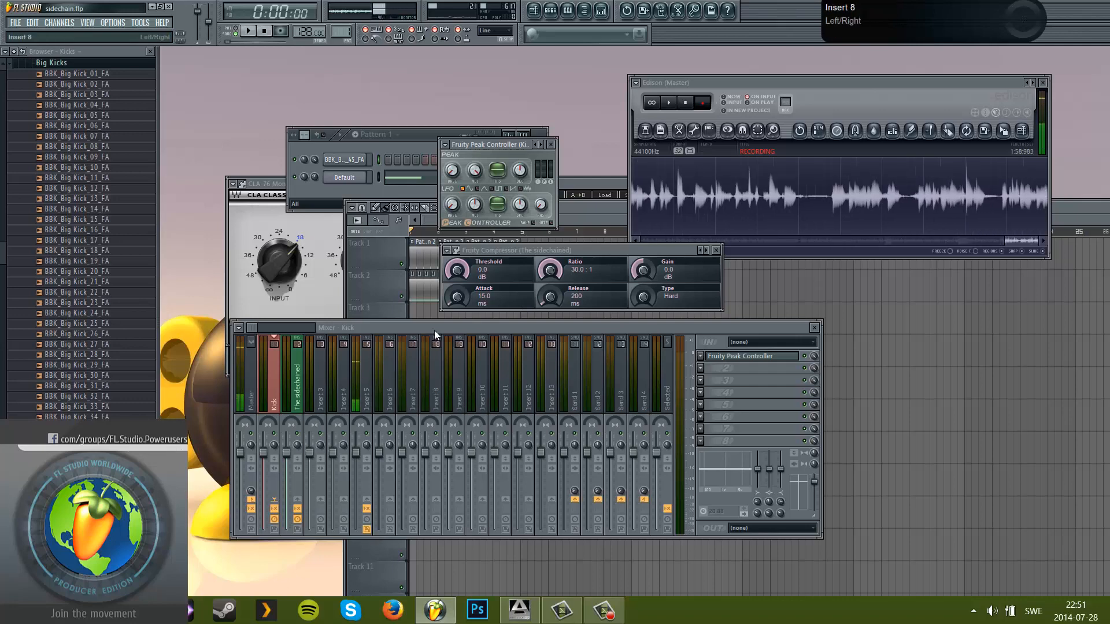
- Move the mixer aside and briefly open the Default channel's Sytrus to select its mixer track
left_click_drag(435, 331, 611, 321)
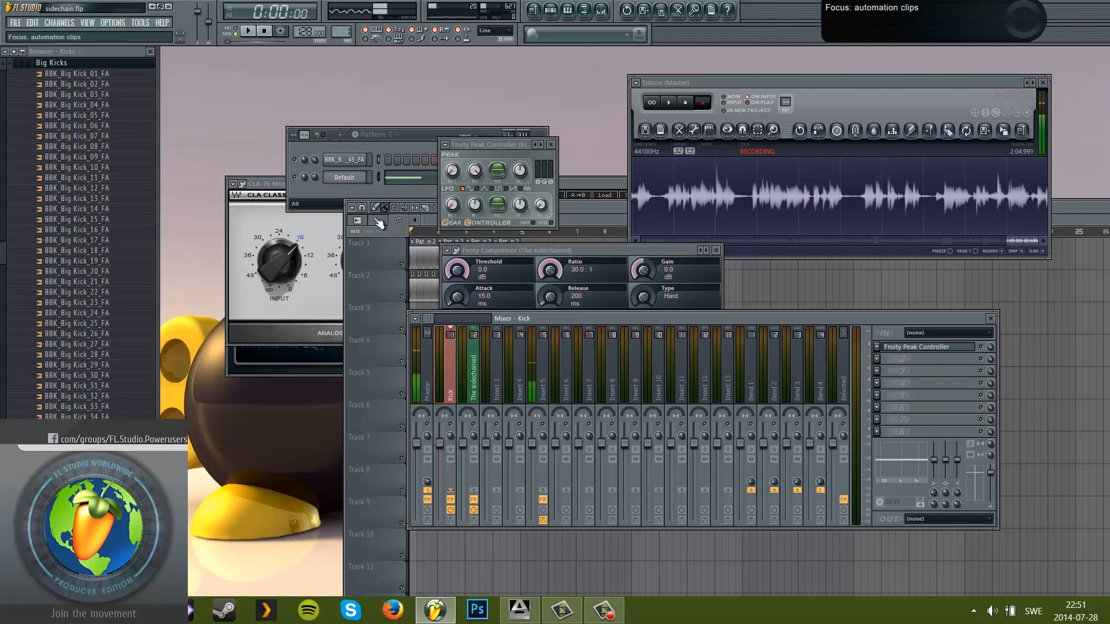
left_click(344, 177)
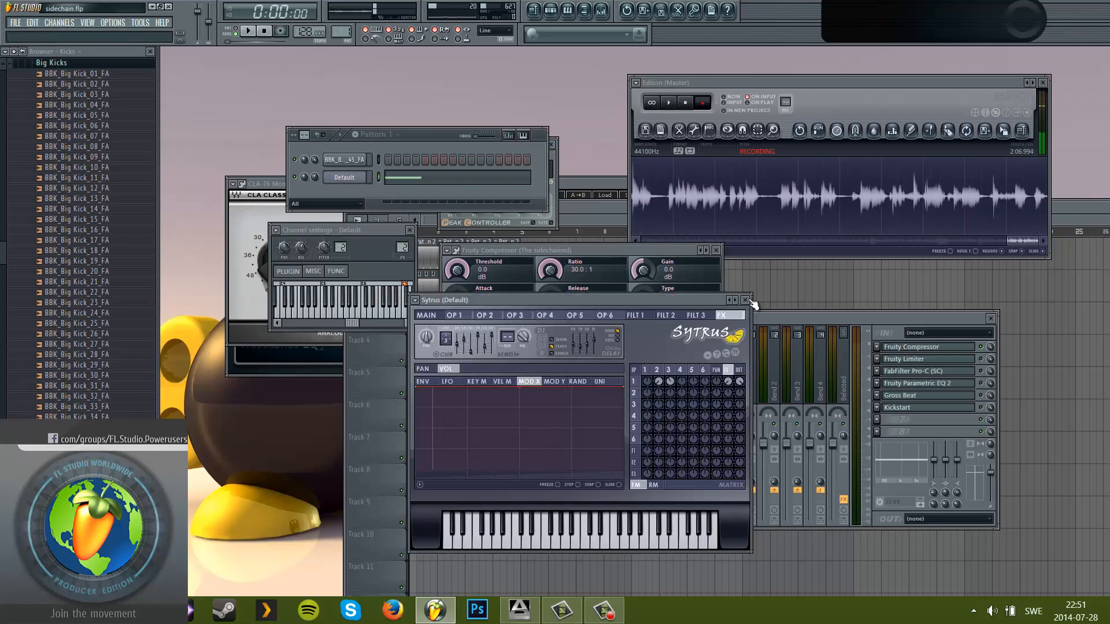
left_click(746, 300)
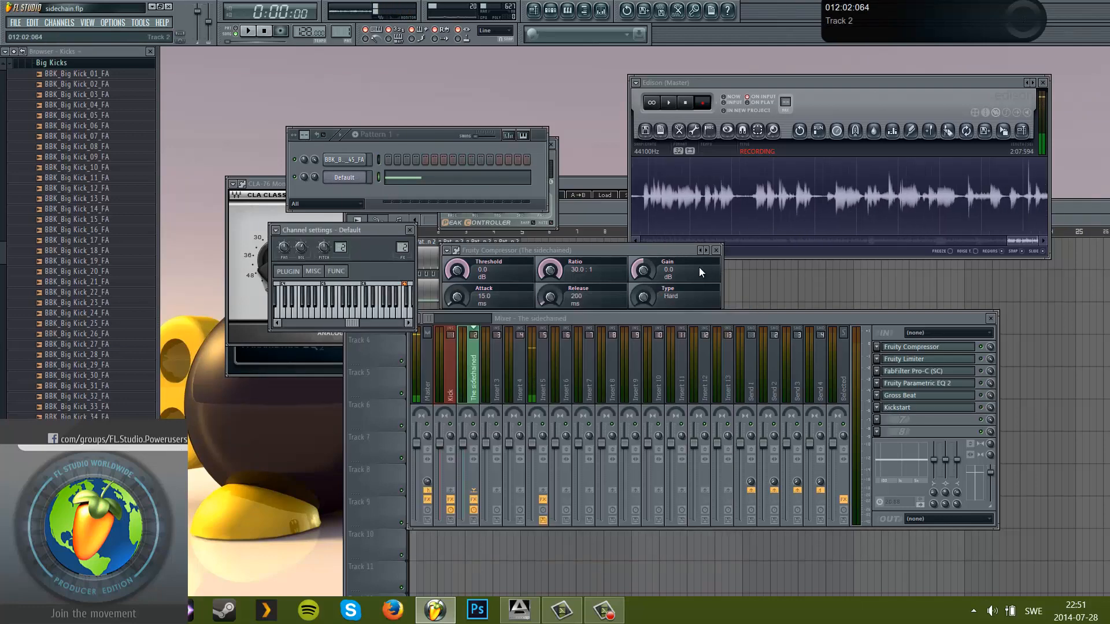
- Link The sidechained track's volume fader to Peak ctrl (Kick) - Peak with Remove conflicts enabled
right_click(467, 444)
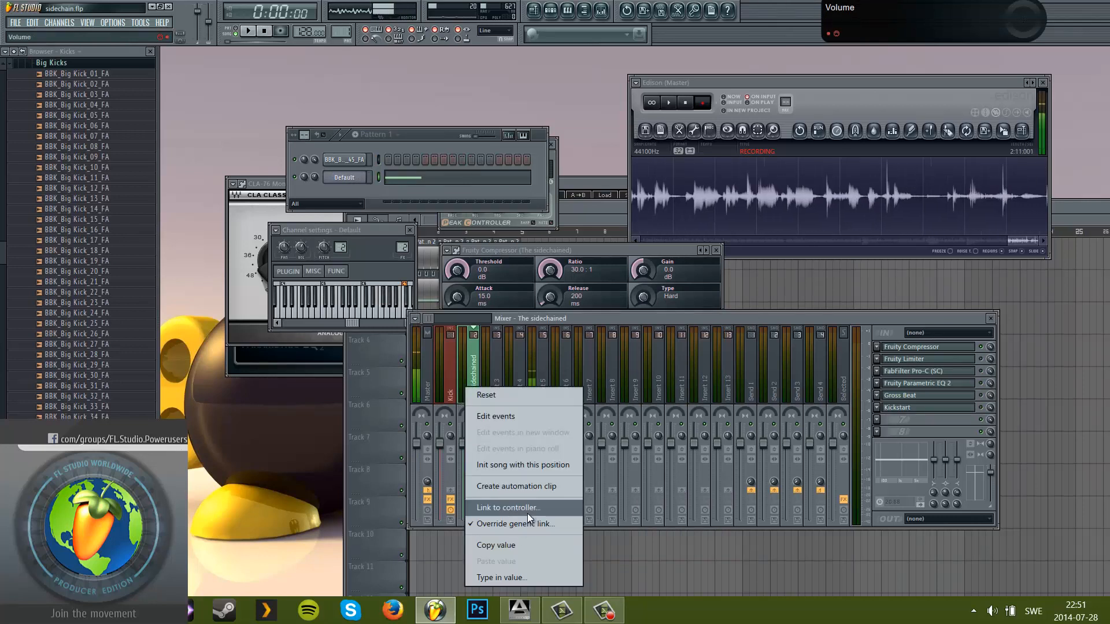
left_click(528, 512)
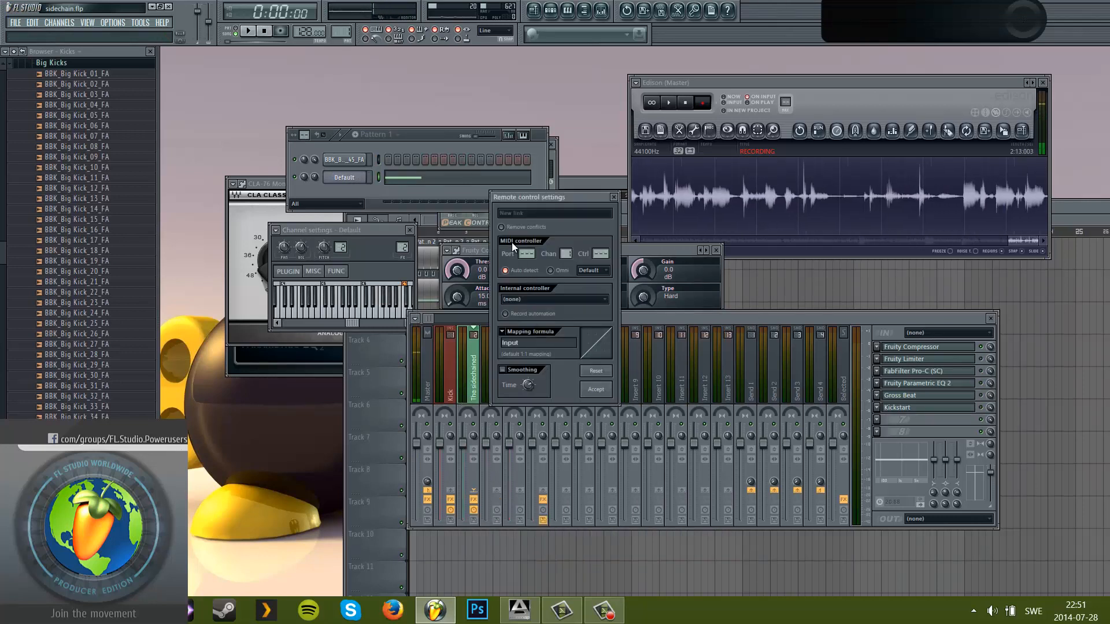
left_click(501, 226)
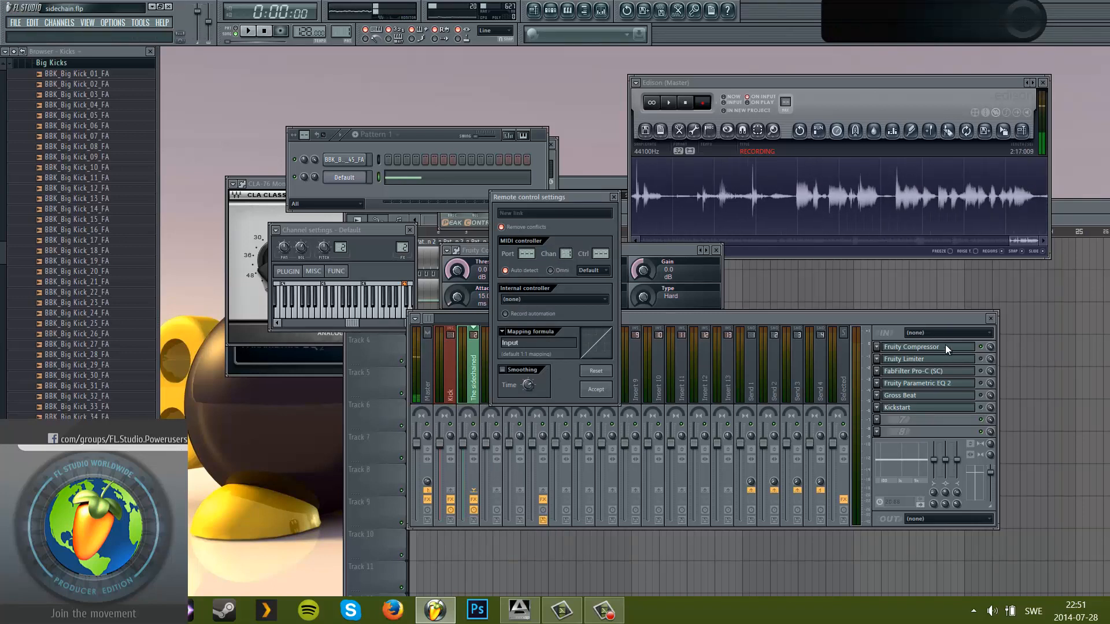
left_click(570, 301)
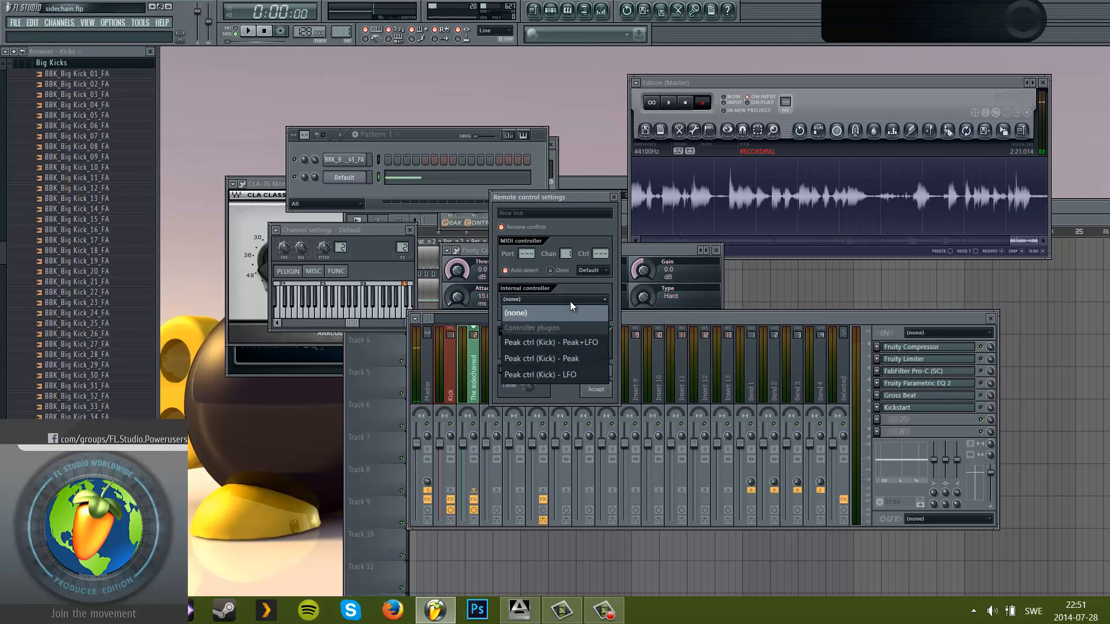
left_click(575, 358)
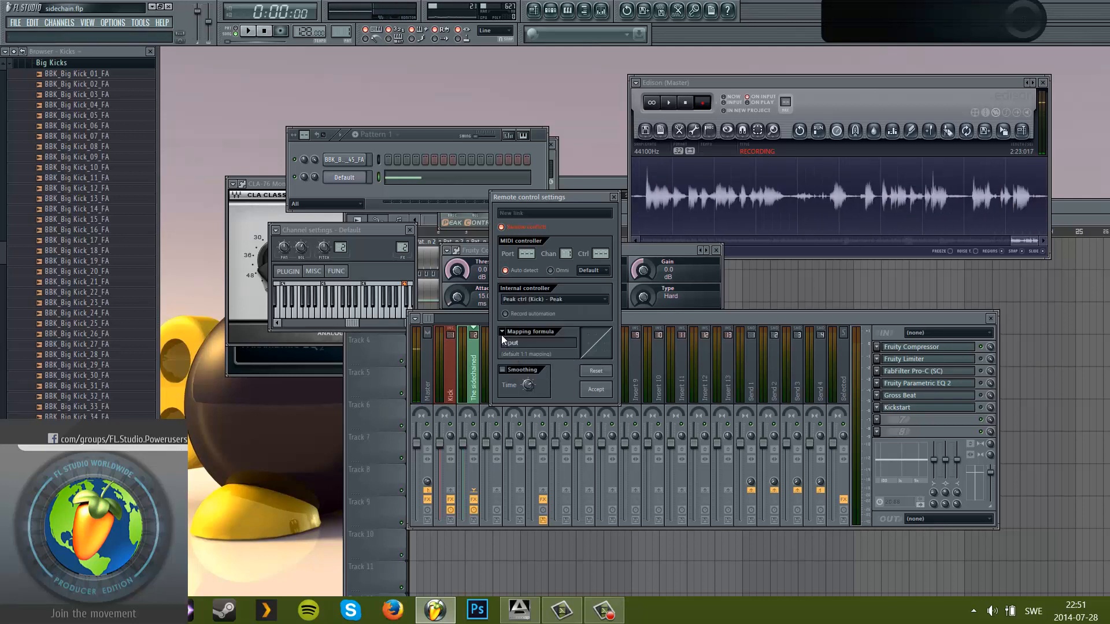
- Set the volume link's mapping formula to the inverted 1-Input and accept the remote control settings
left_click(501, 334)
left_click(511, 363)
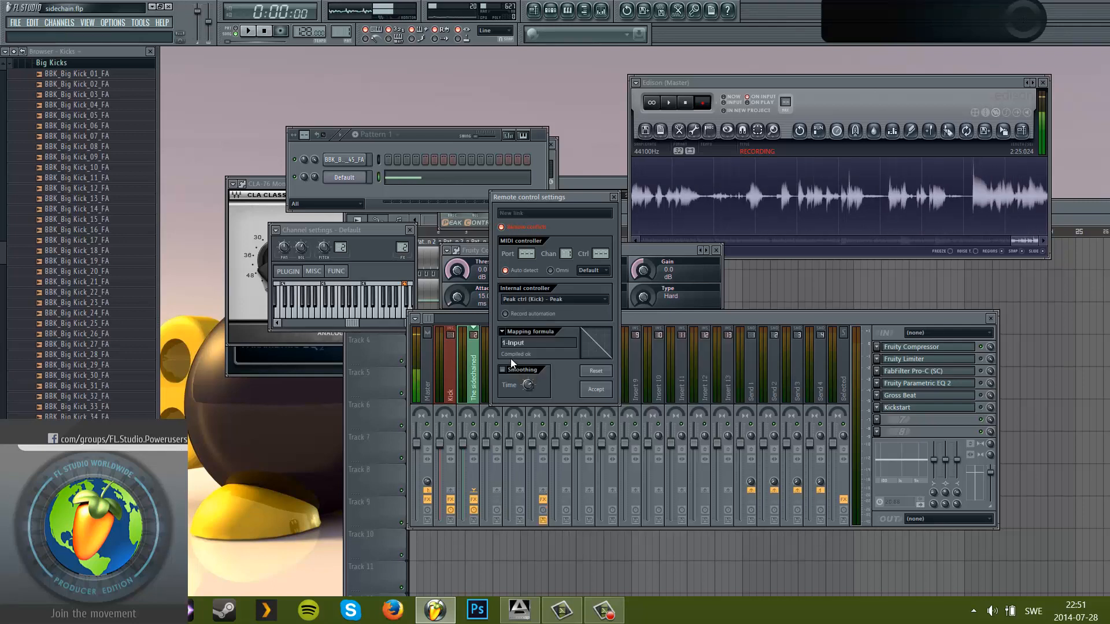
type("0")
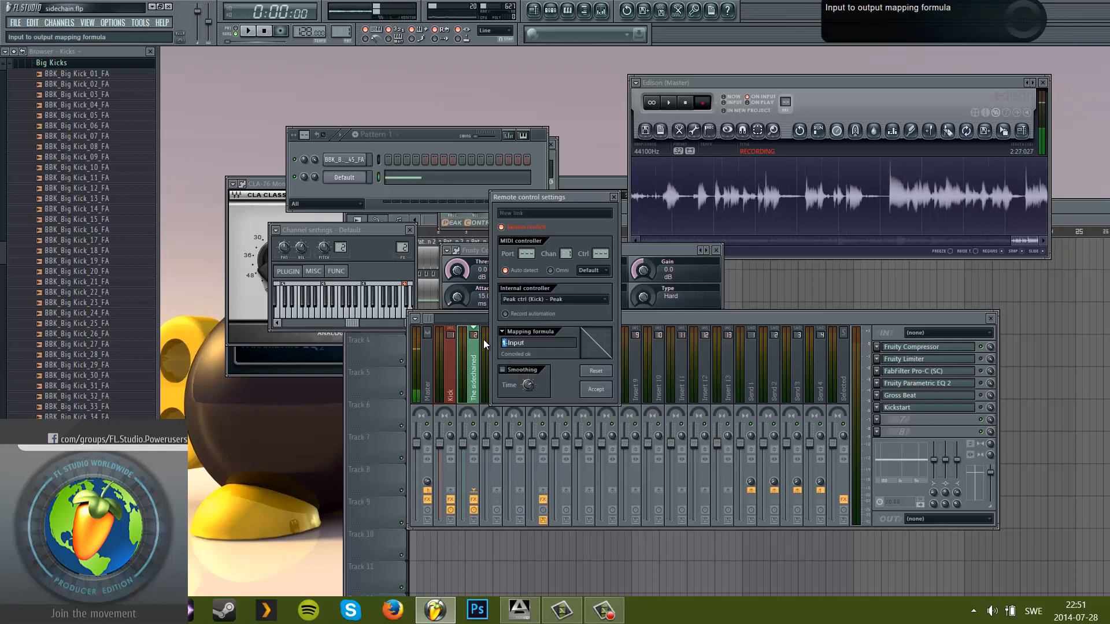
type(".8")
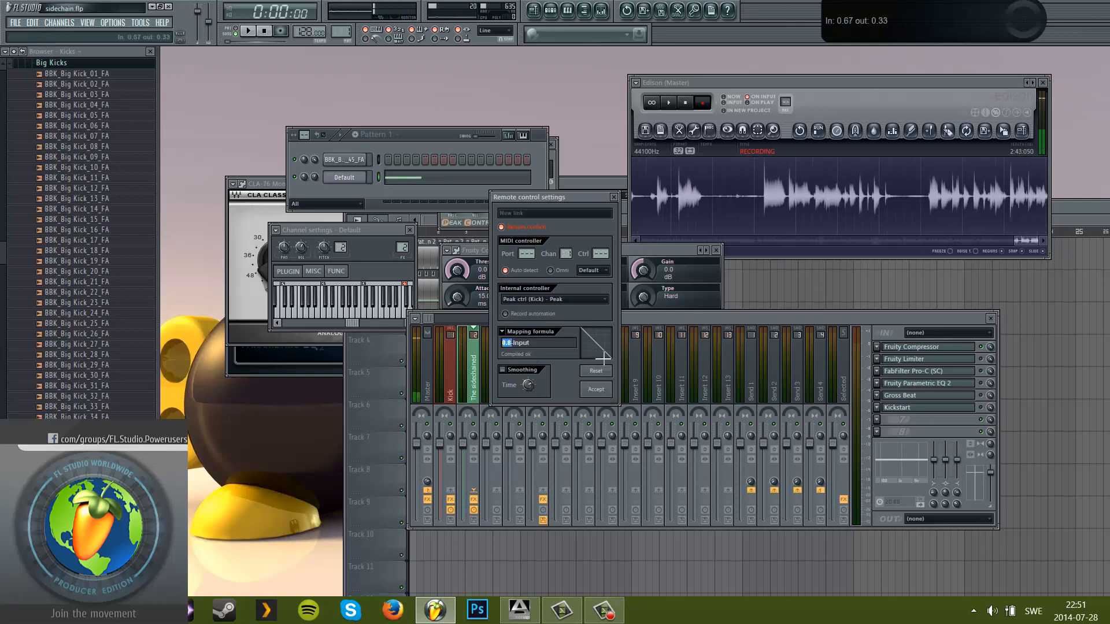
type("1")
left_click(595, 389)
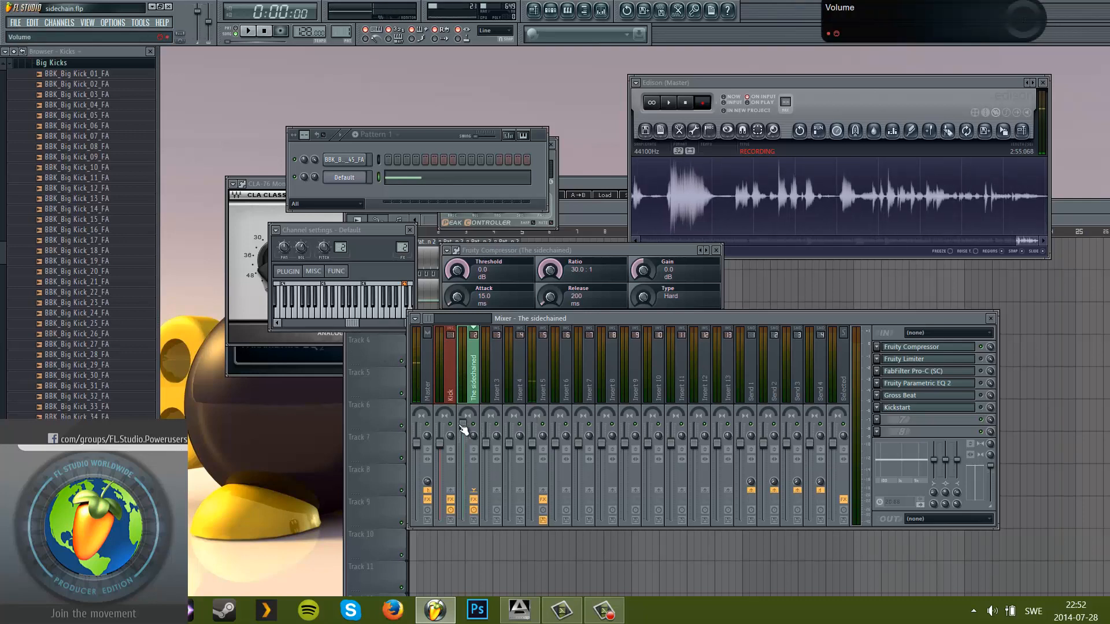
- Change the mapping formula of The sidechained track's volume link to 0.8-Input, accept it, and play the pattern to check the fader
left_click_drag(462, 426, 464, 439)
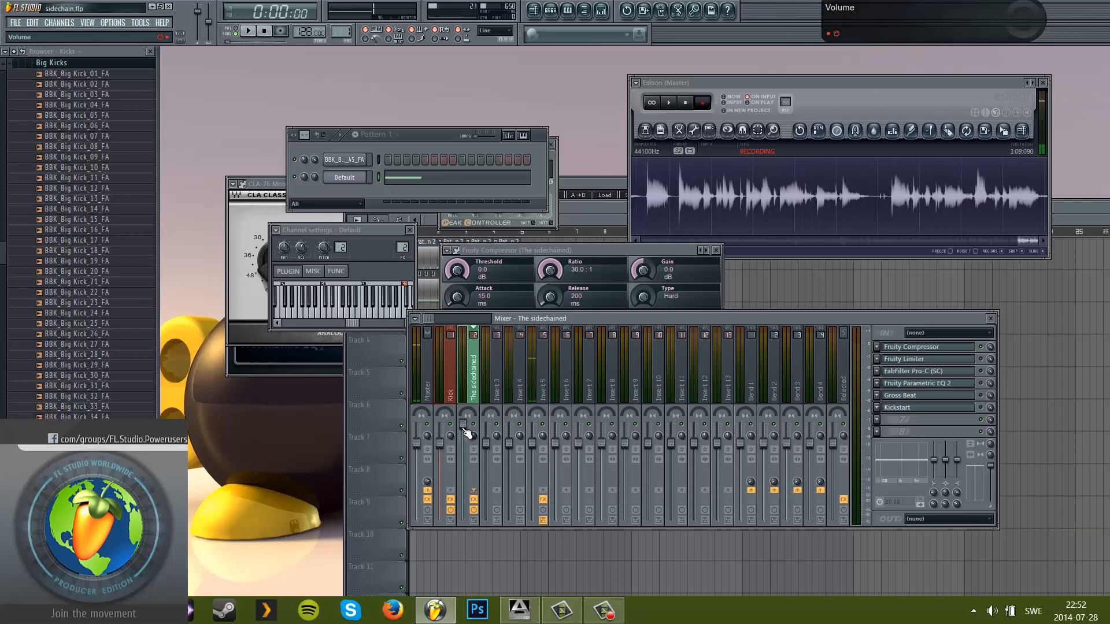
right_click(464, 428)
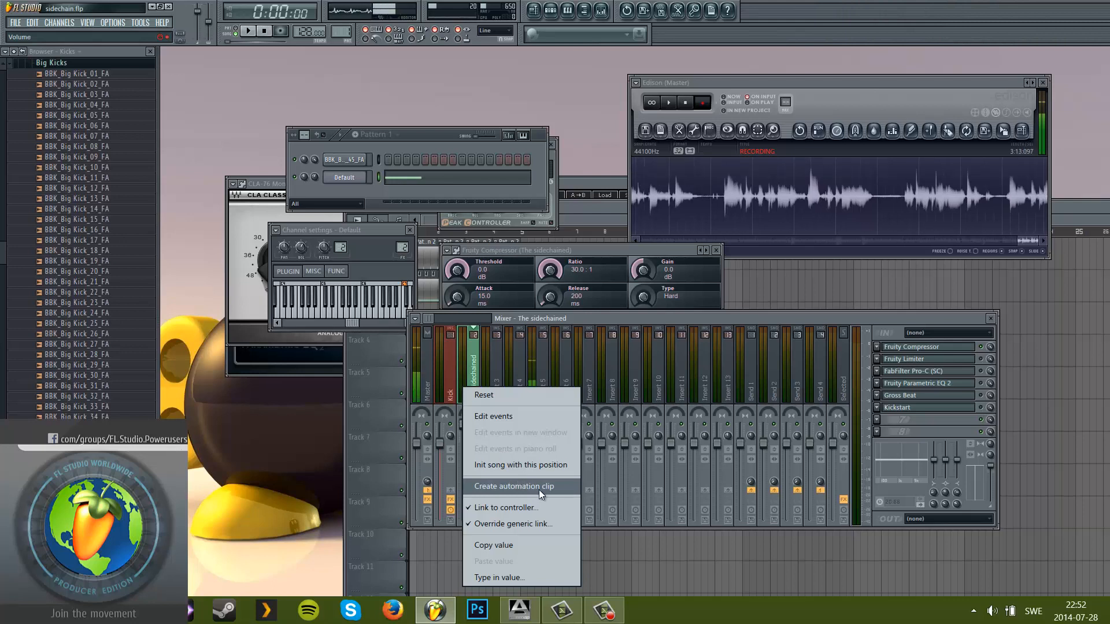
left_click(560, 504)
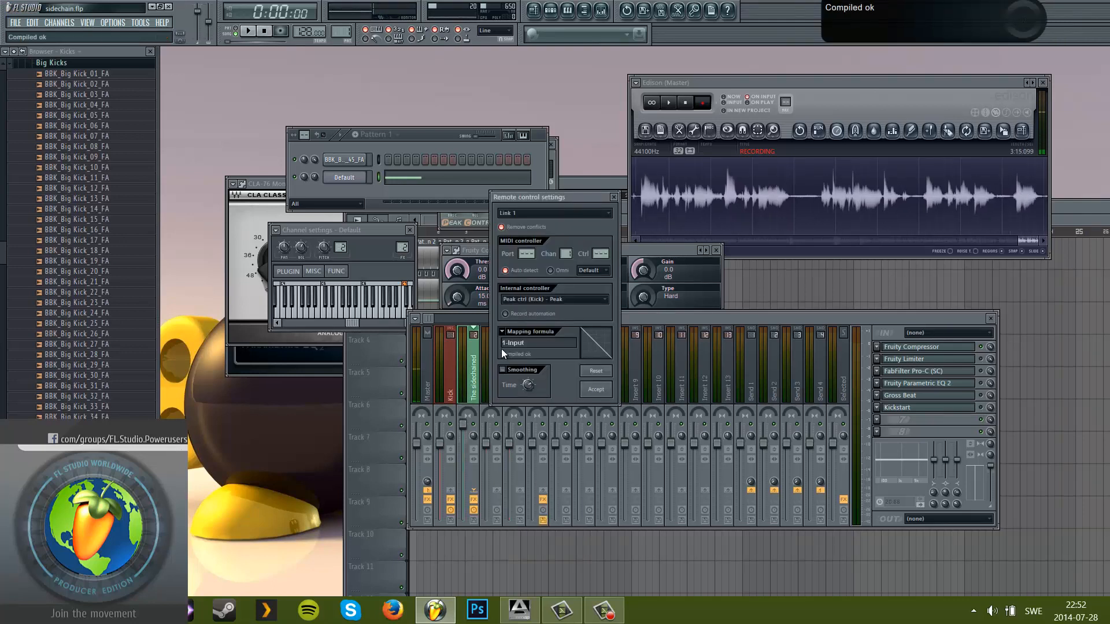
type("0.")
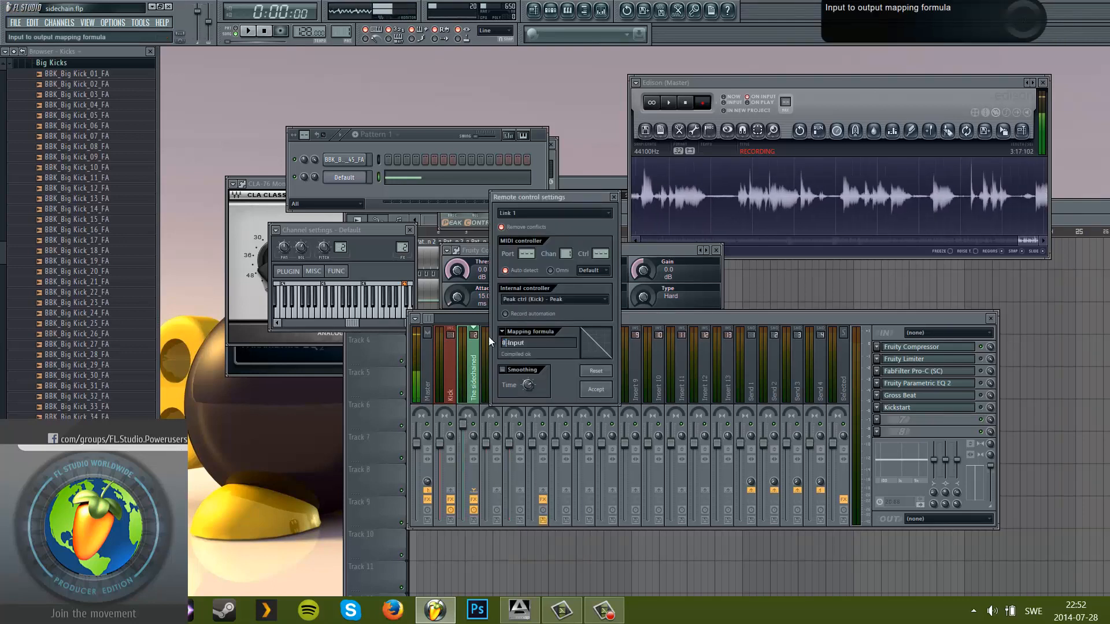
type("8")
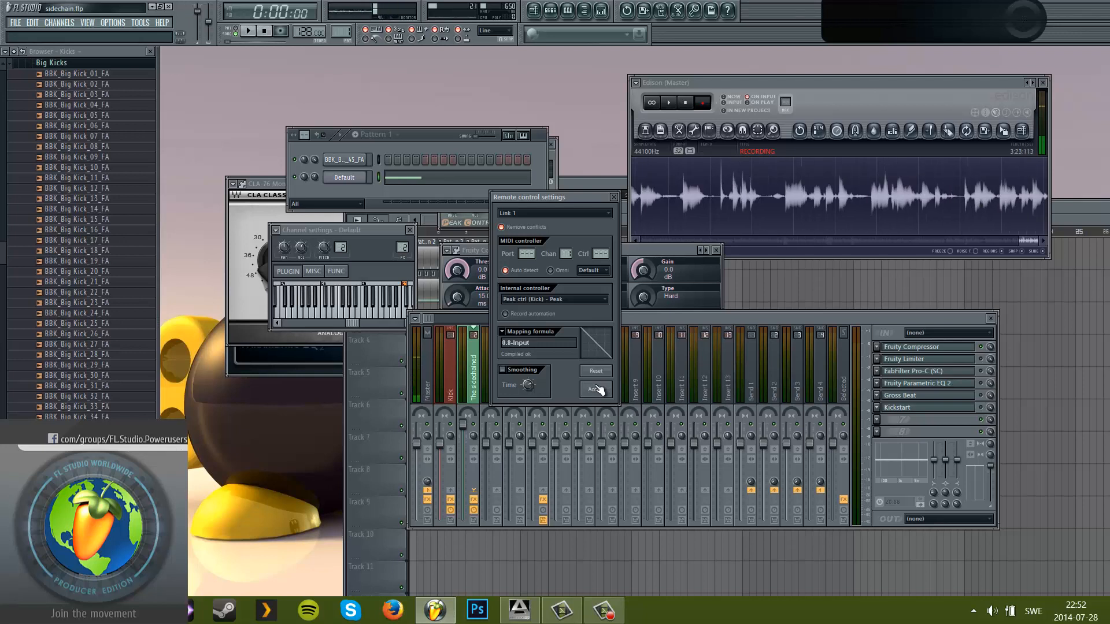
left_click(598, 391)
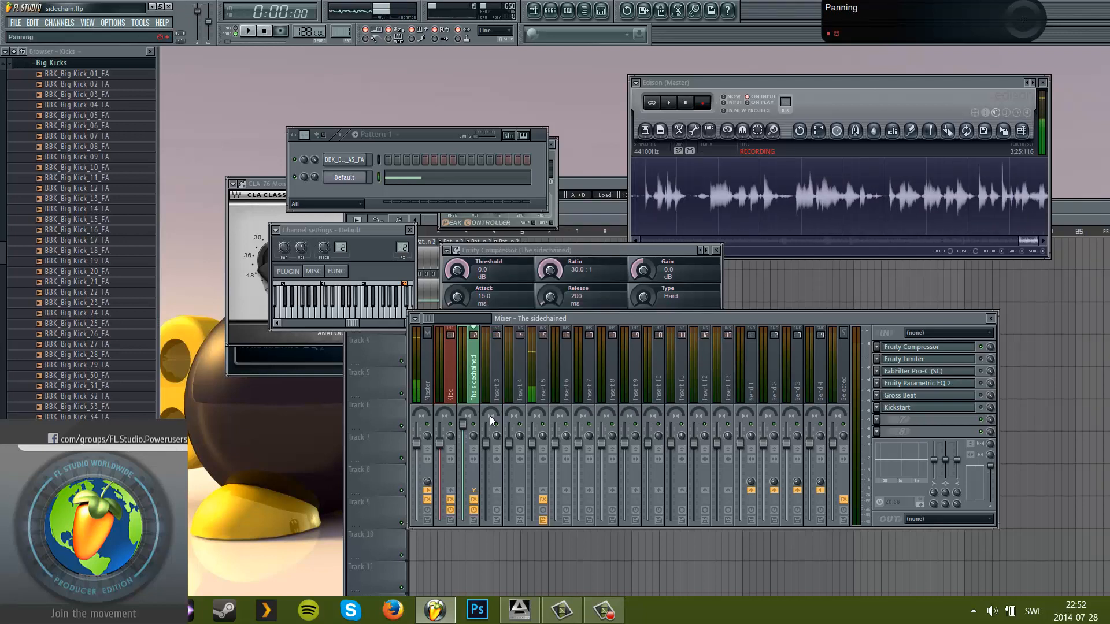
key("space")
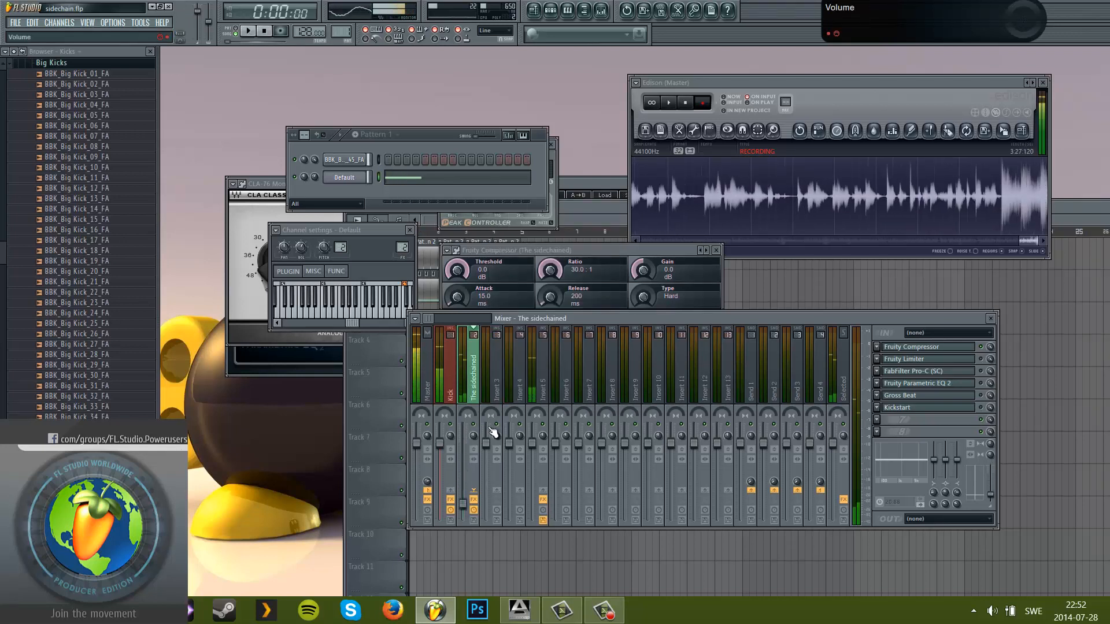
key("space")
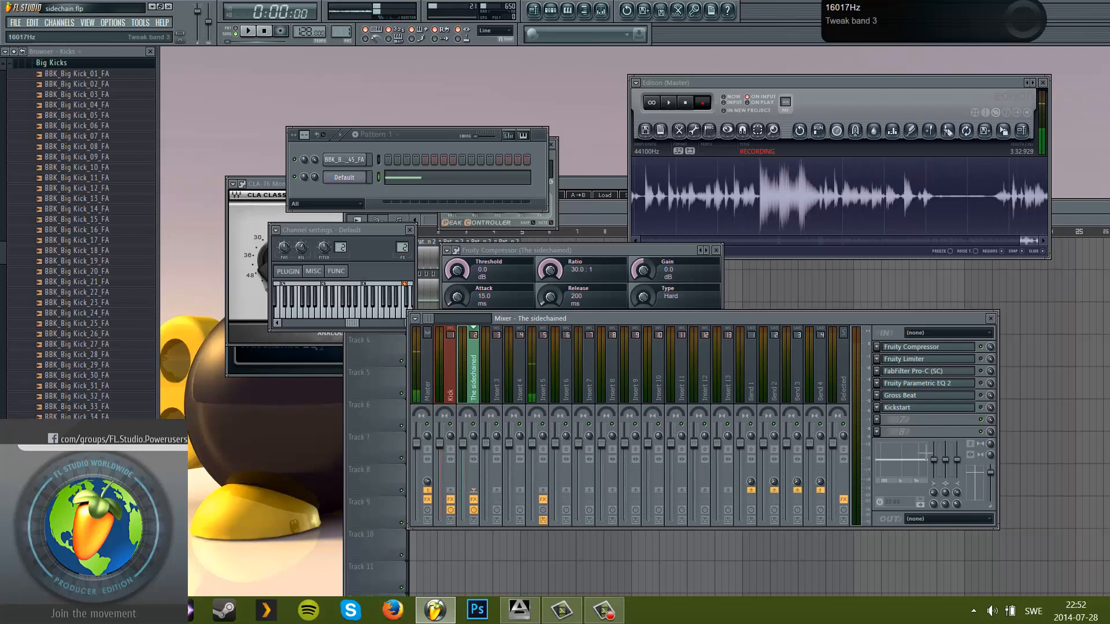
- Open the Kick track's Fruity Peak Controller, look over its peak controls, and move its window aside
left_click(451, 395)
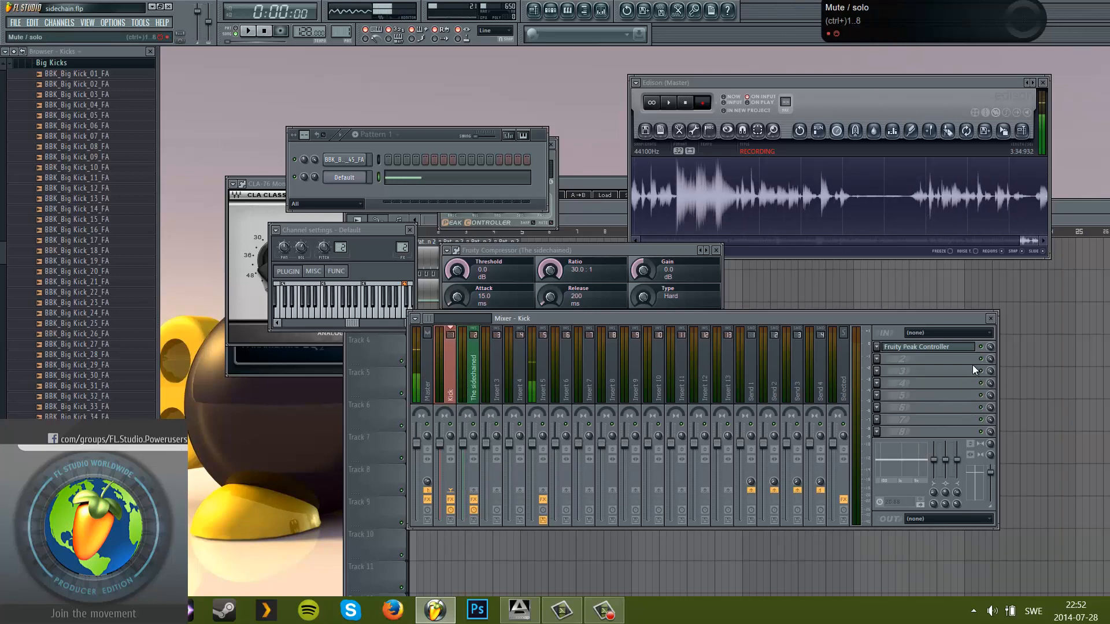
left_click(933, 348)
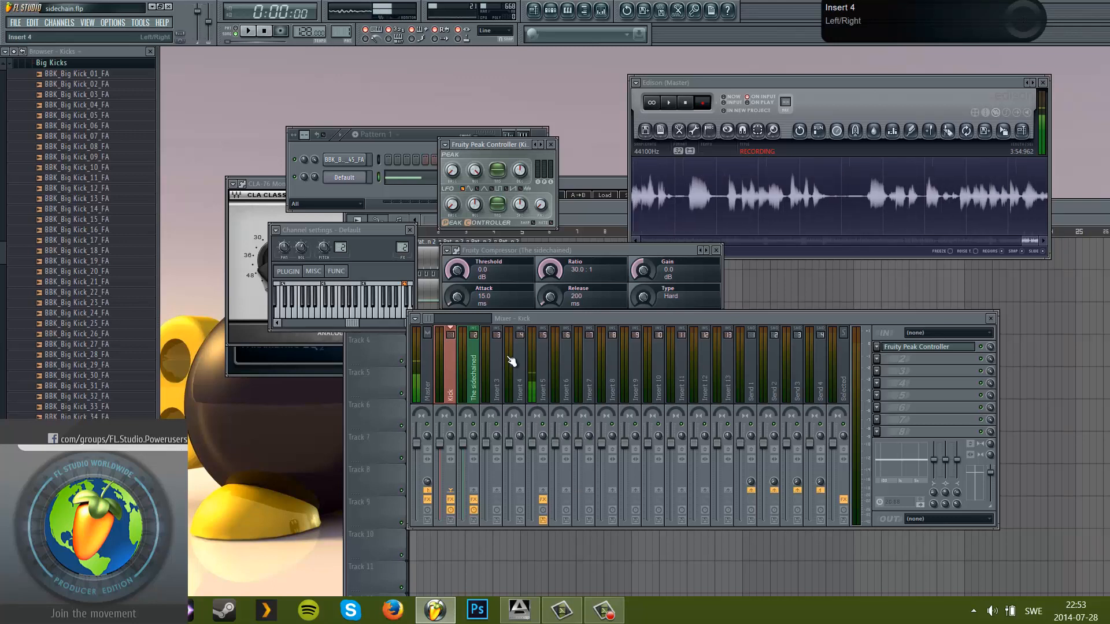
left_click(470, 436)
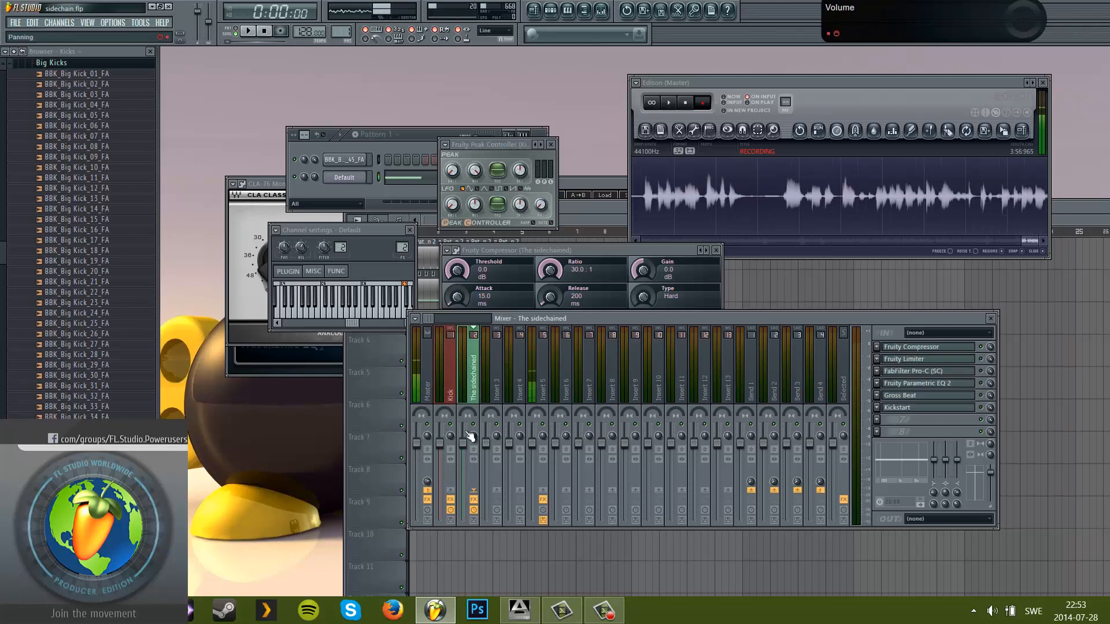
left_click(453, 179)
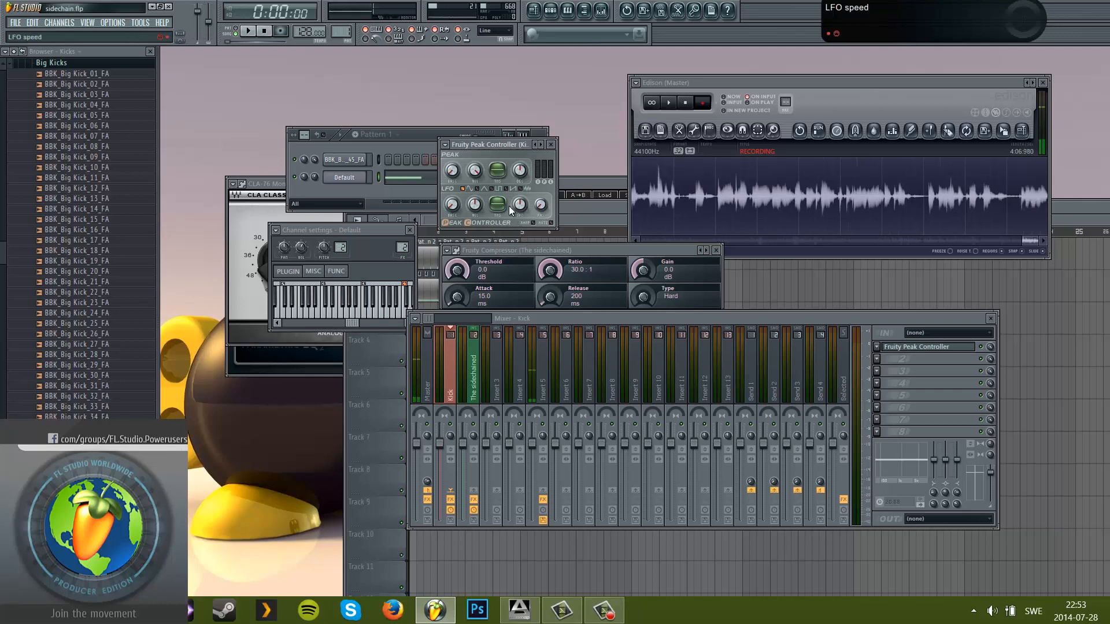
left_click(502, 175)
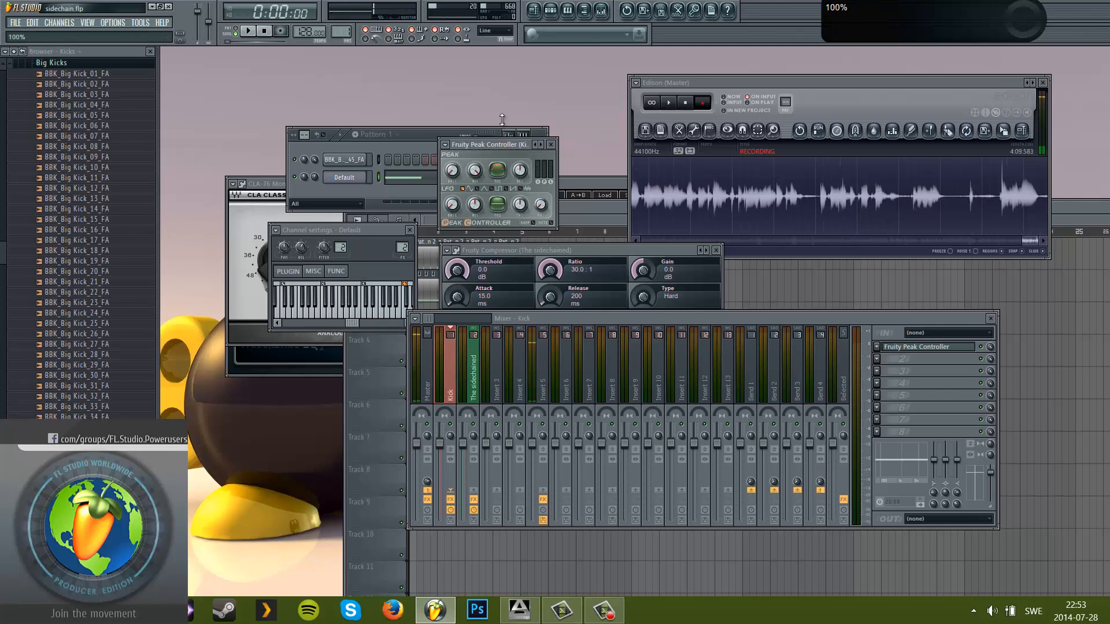
right_click(508, 171)
key("Escape")
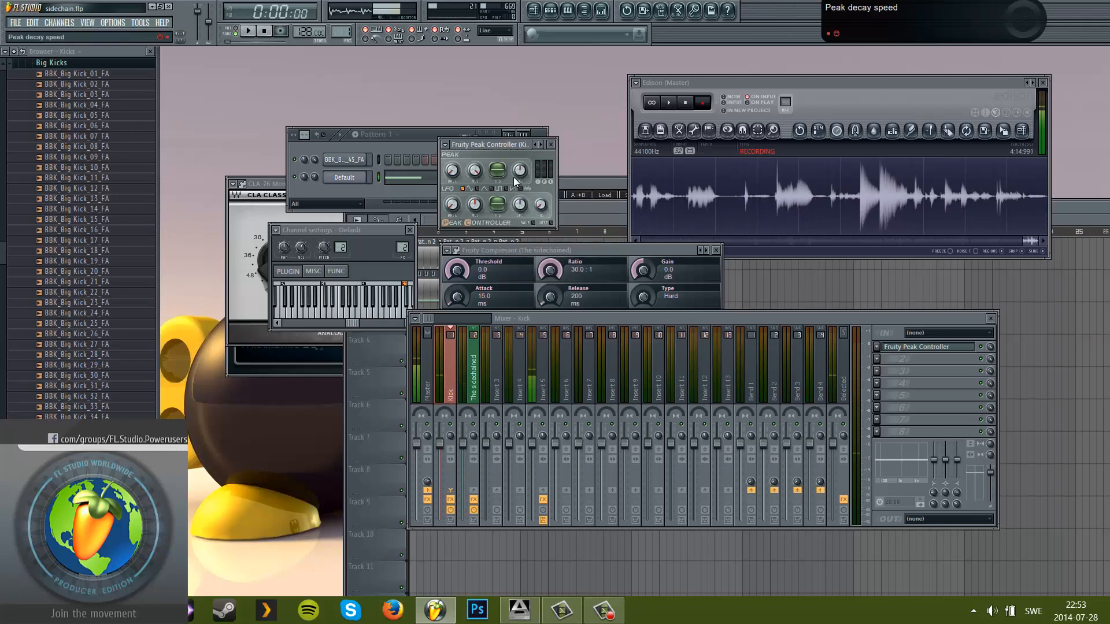
left_click(473, 373)
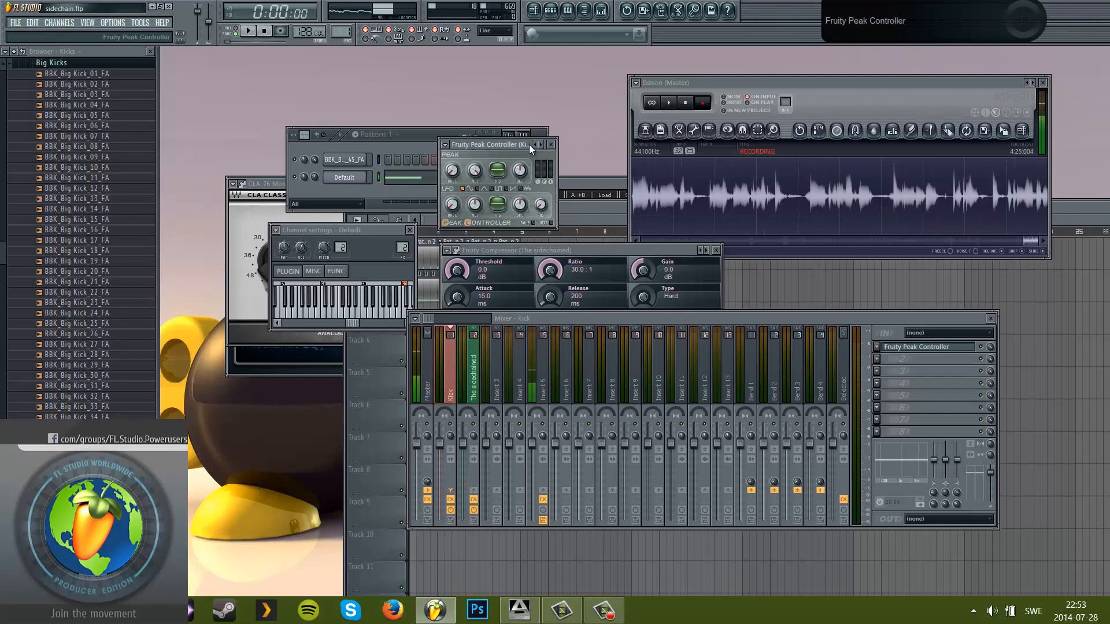
left_click_drag(529, 144, 609, 155)
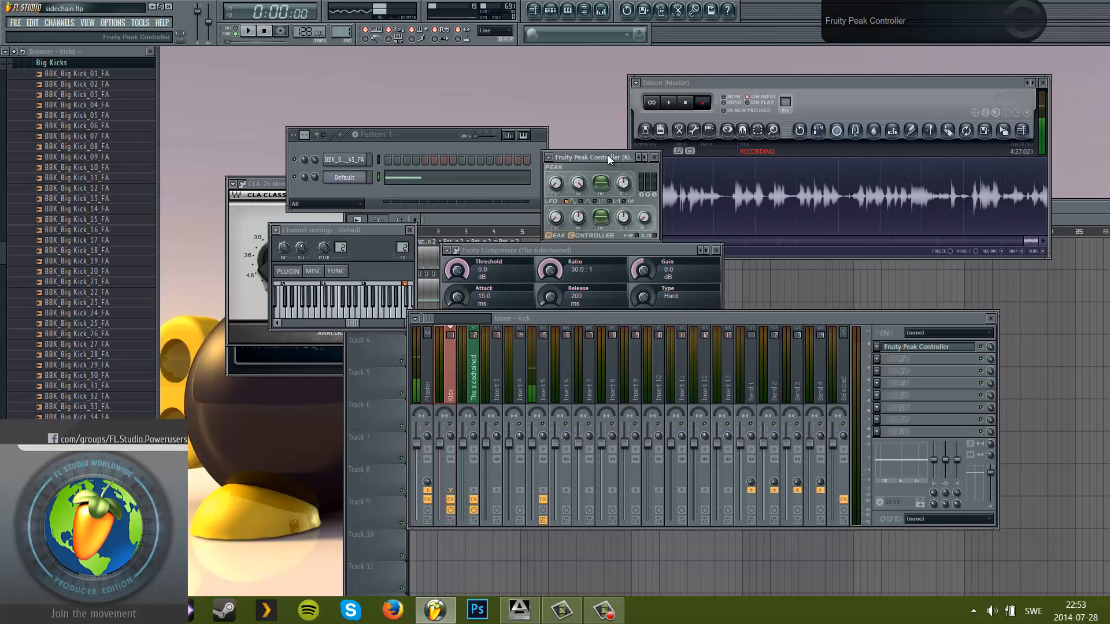
- Compare the effect slots of the Kick and The sidechained mixer tracks, including the options for the Kick's first slot
left_click(473, 376)
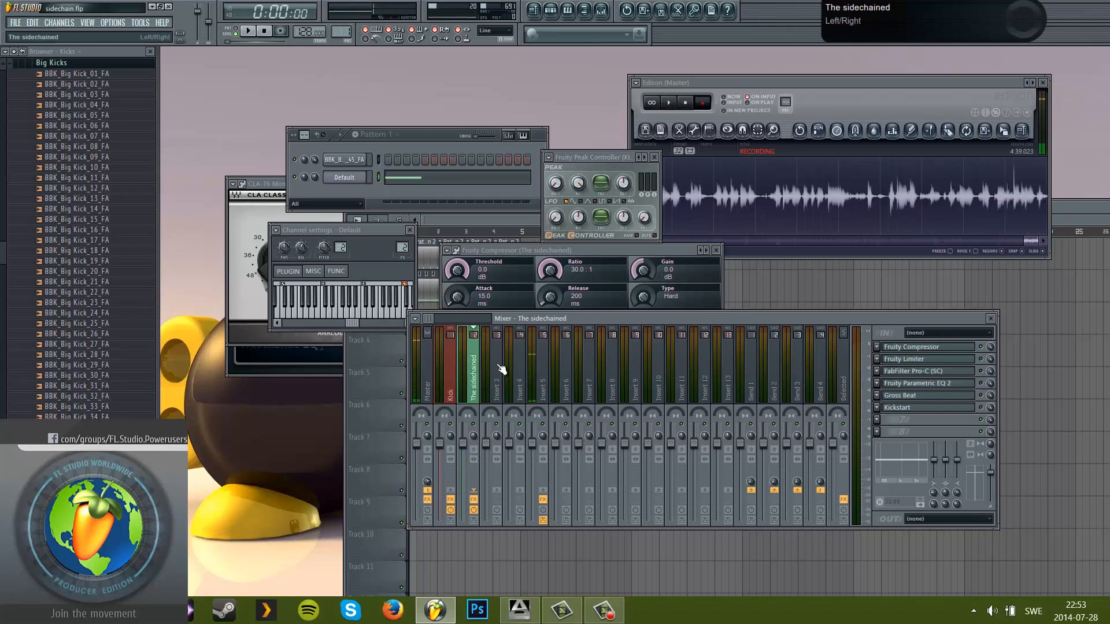
left_click(451, 375)
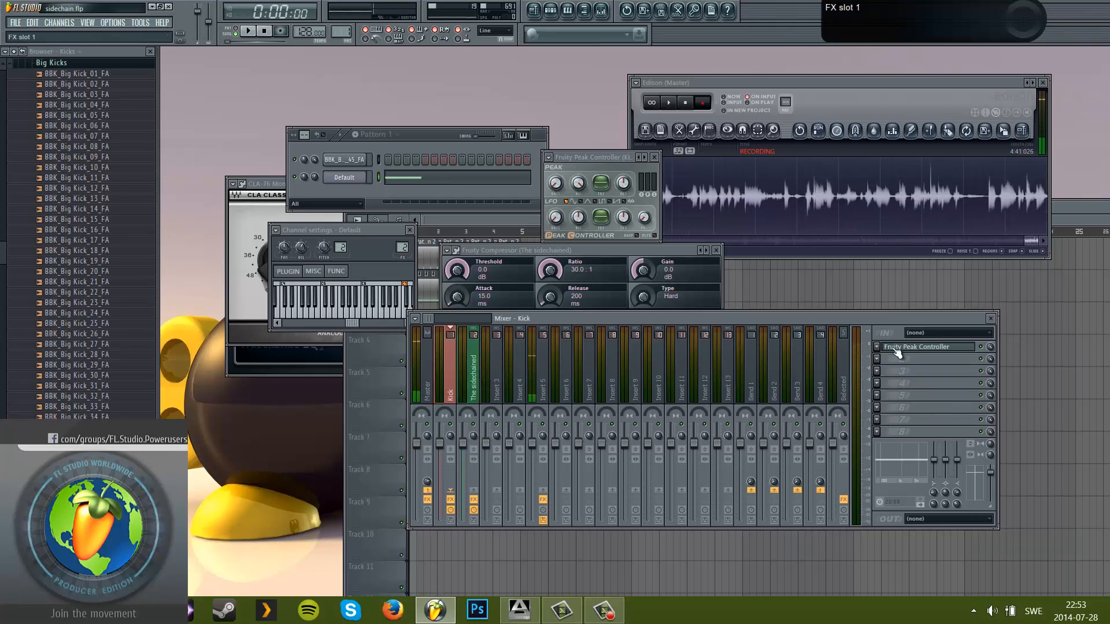
left_click(877, 346)
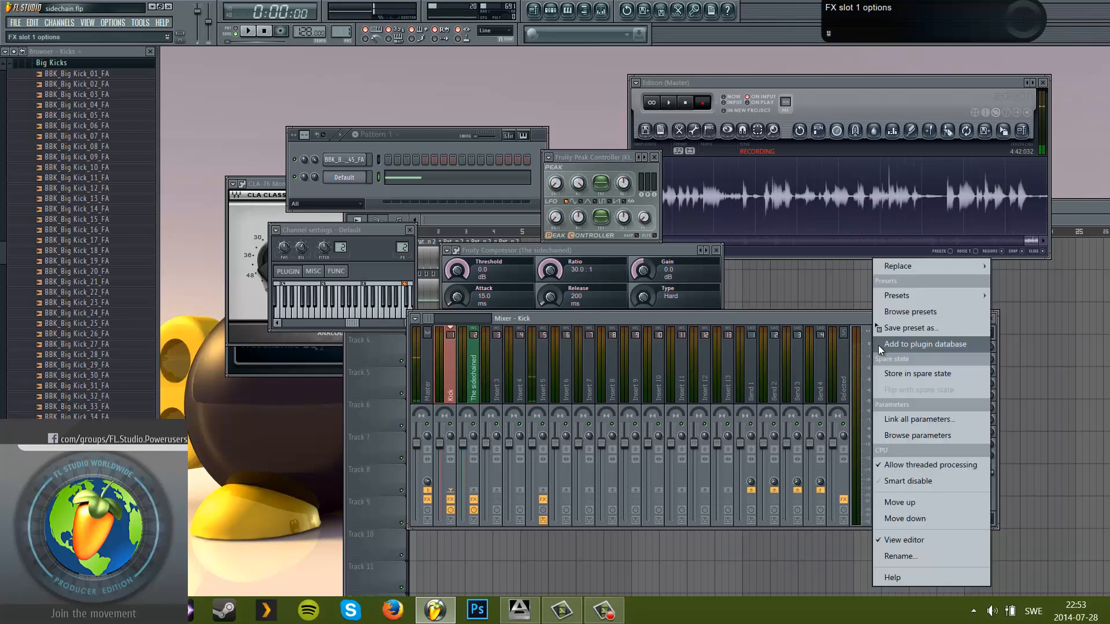
left_click(851, 325)
left_click(482, 372)
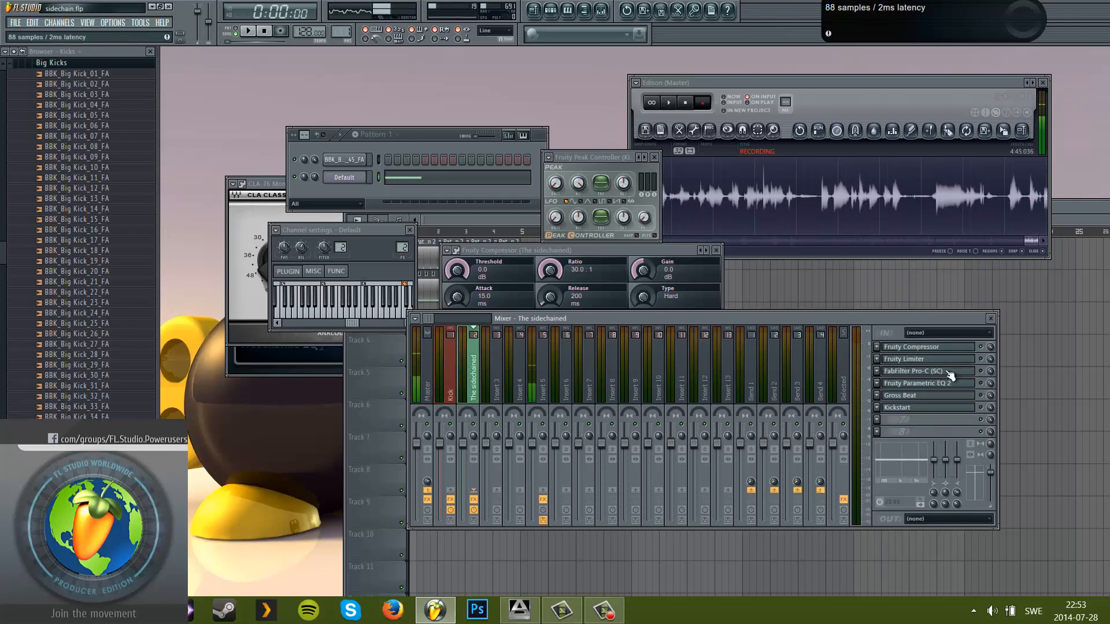
left_click(451, 382)
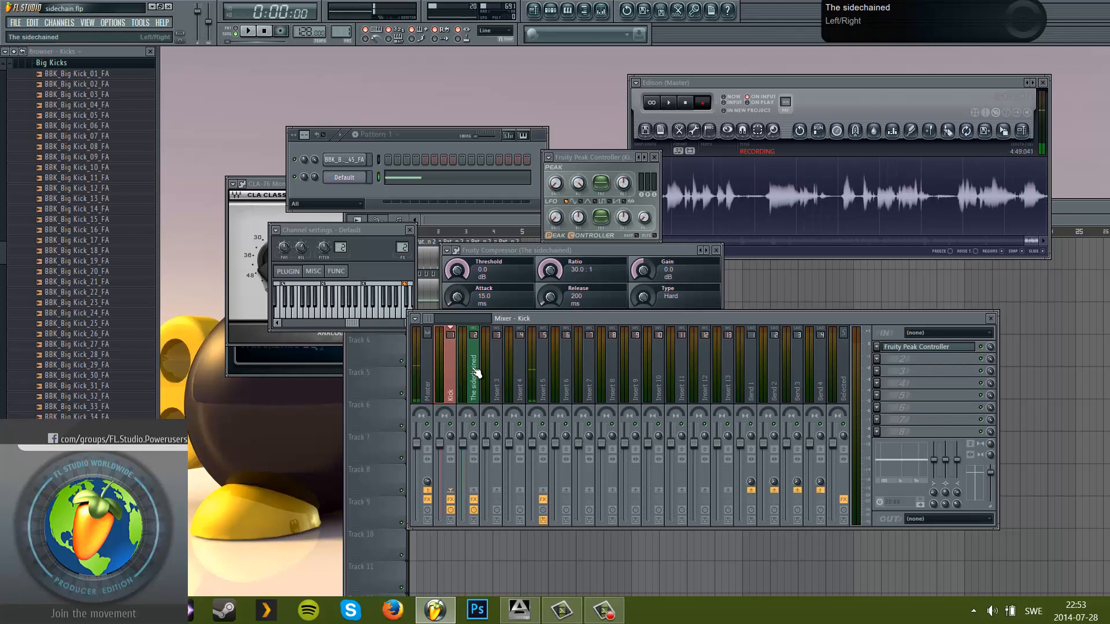
left_click(473, 387)
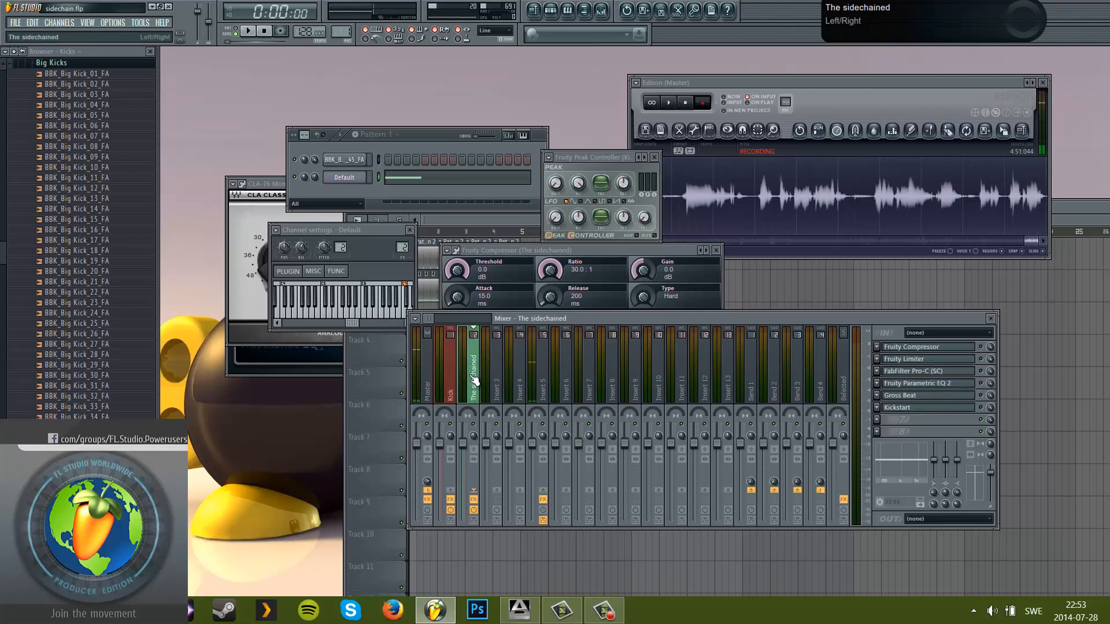
- Select the Kick mixer track and route it to The sidechained track using Sidechain to this track
left_click(456, 388)
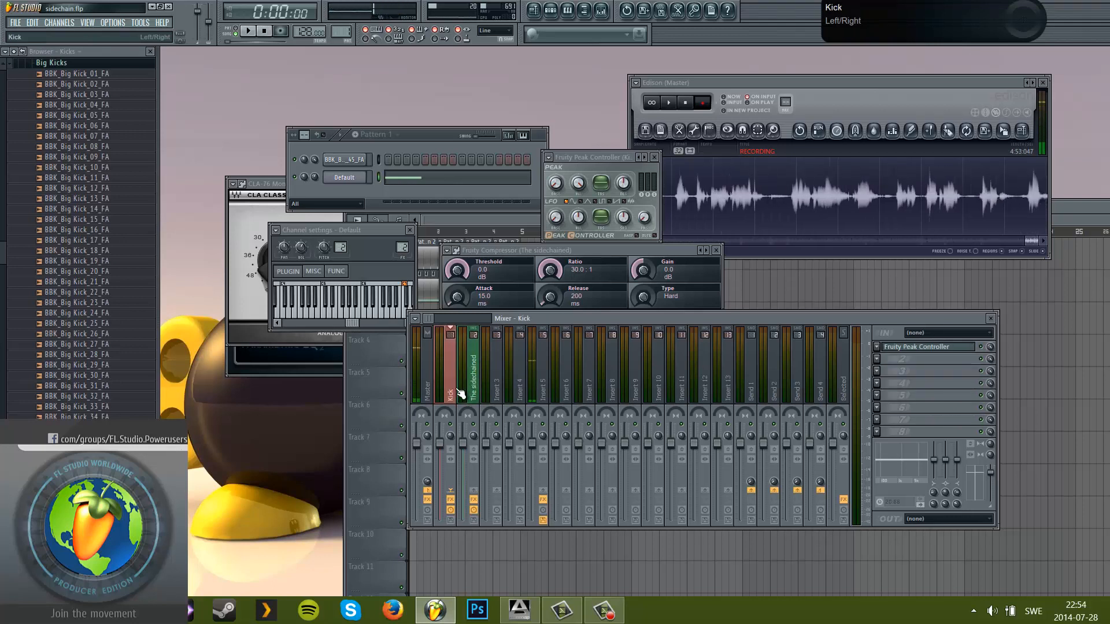
right_click(474, 484)
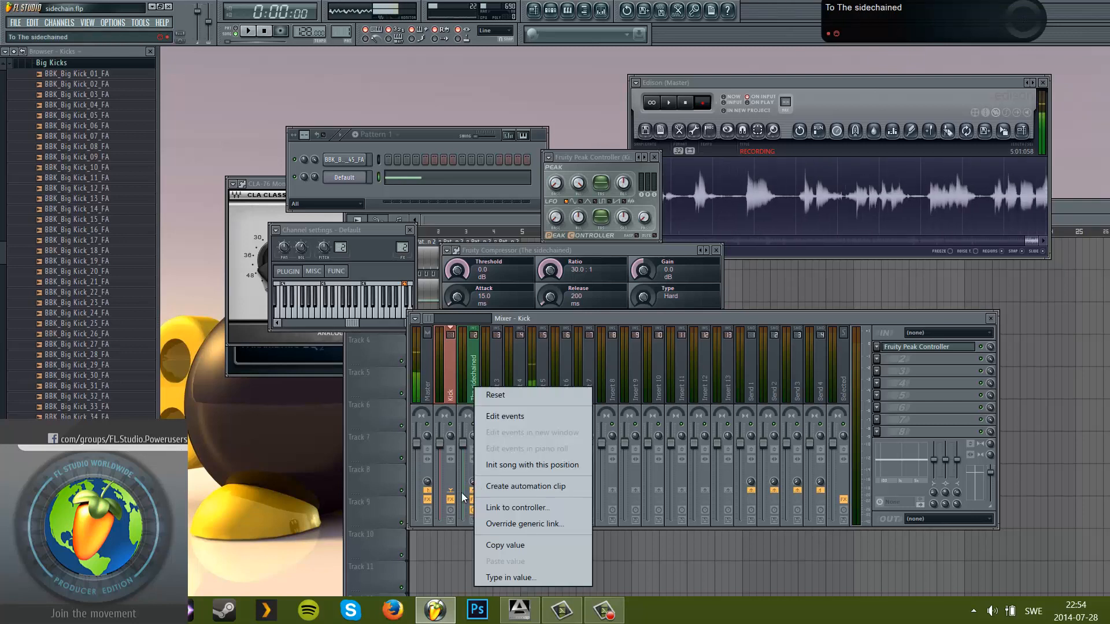
left_click(472, 443)
left_click(447, 396)
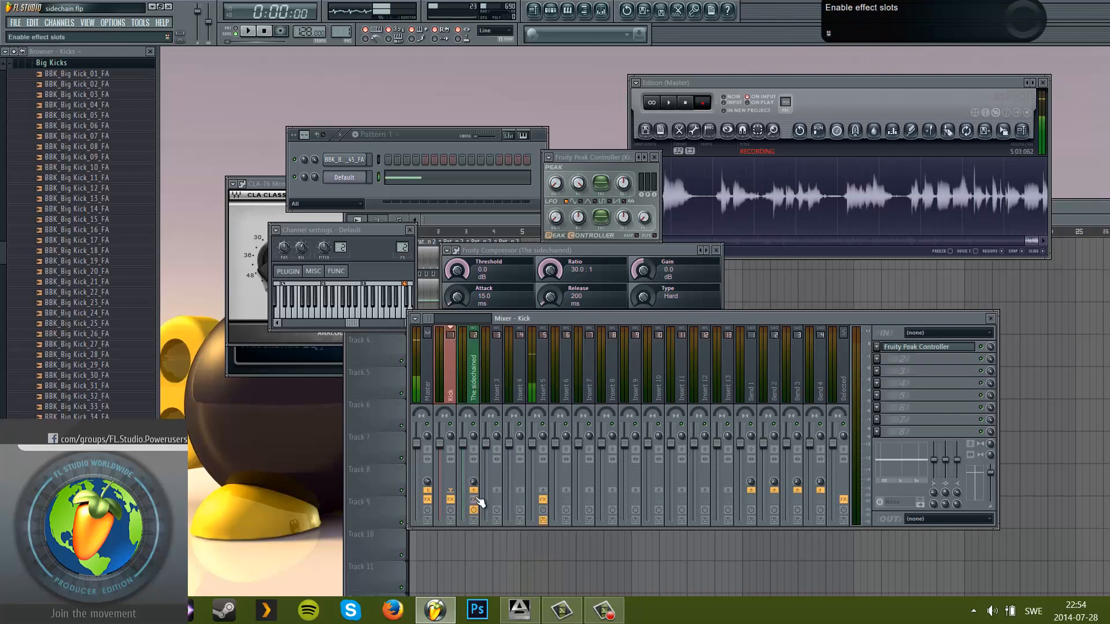
right_click(475, 493)
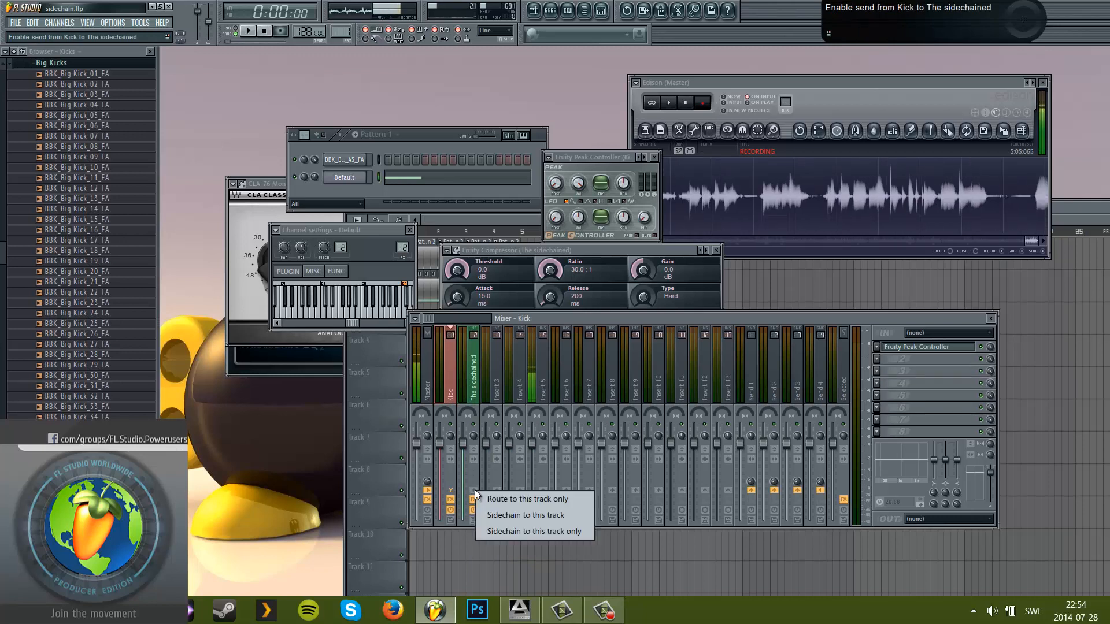
left_click(575, 517)
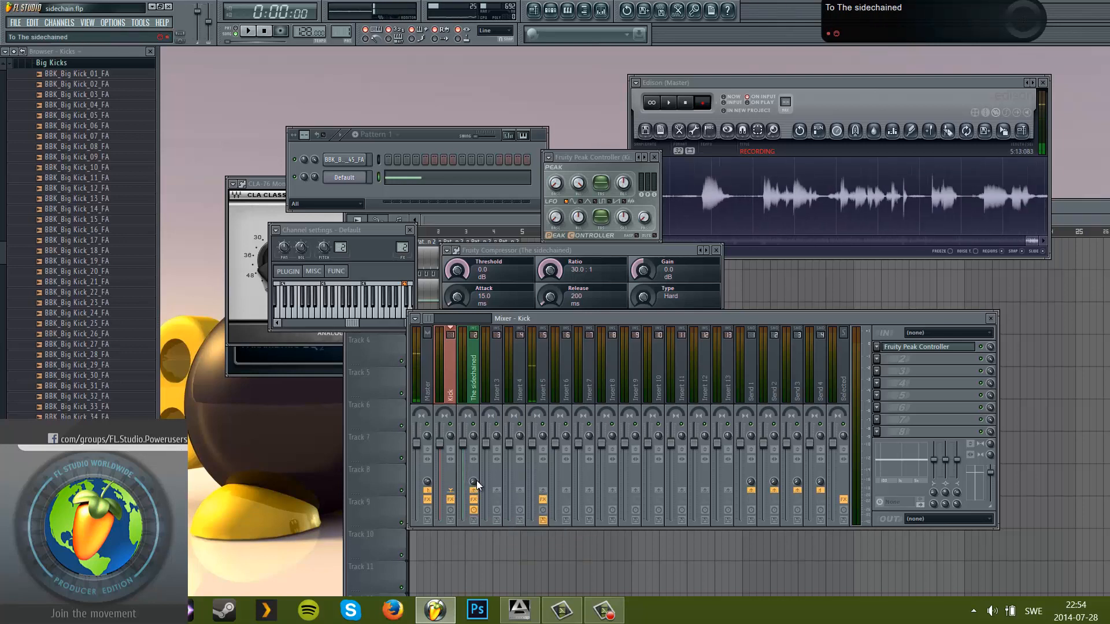
- Review the Kick's send level to The sidechained track while switching between the two mixer tracks
left_click_drag(477, 481, 456, 432)
left_click_drag(445, 387, 445, 384)
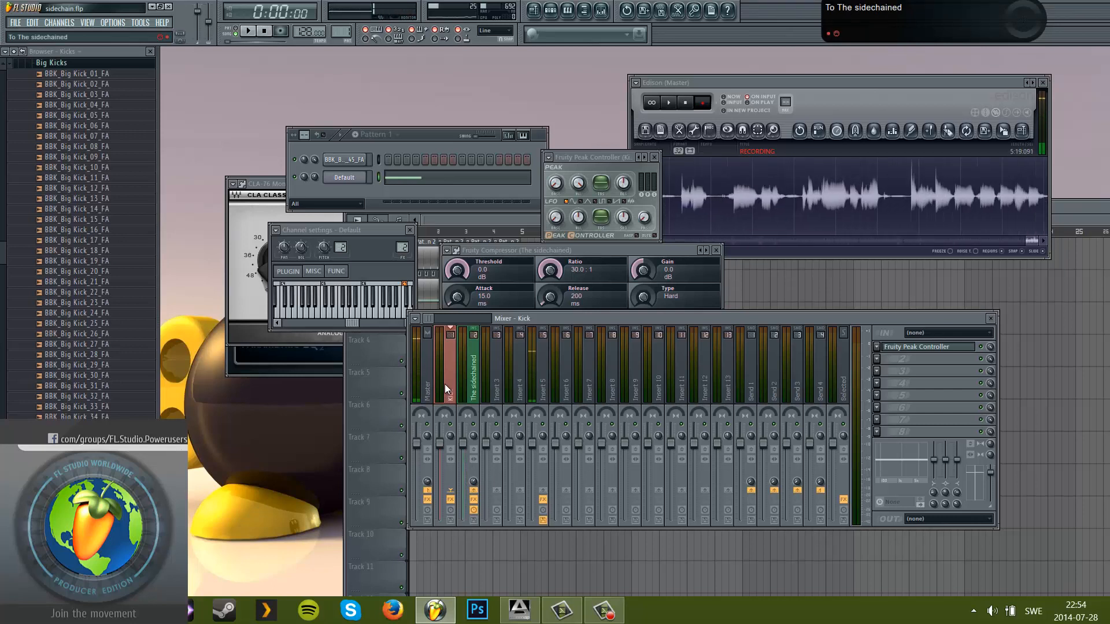
left_click(466, 388)
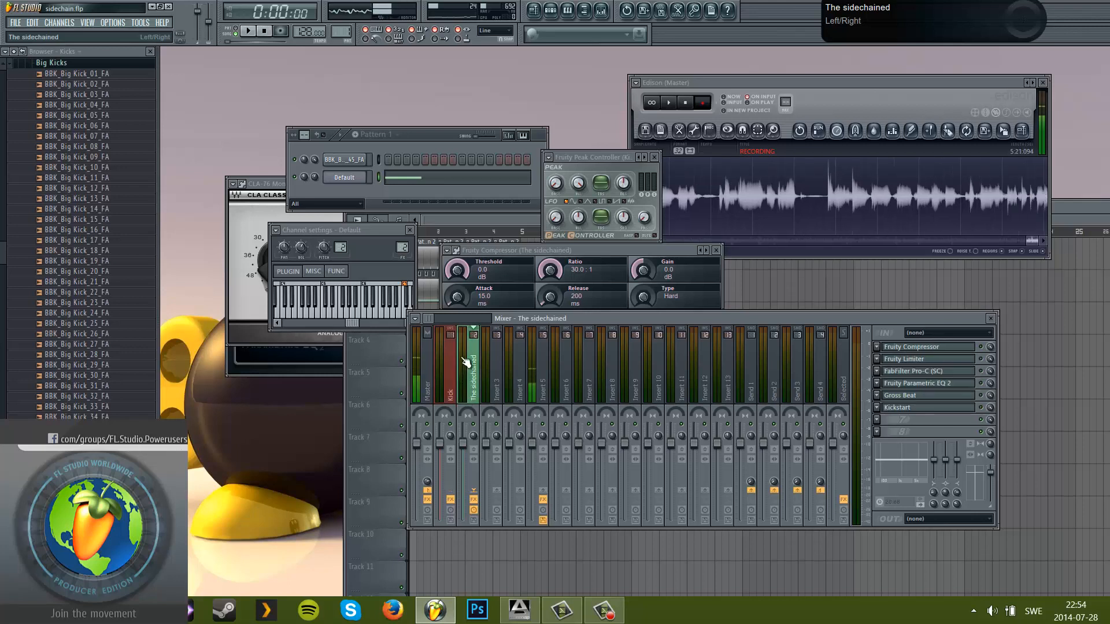
left_click(456, 481)
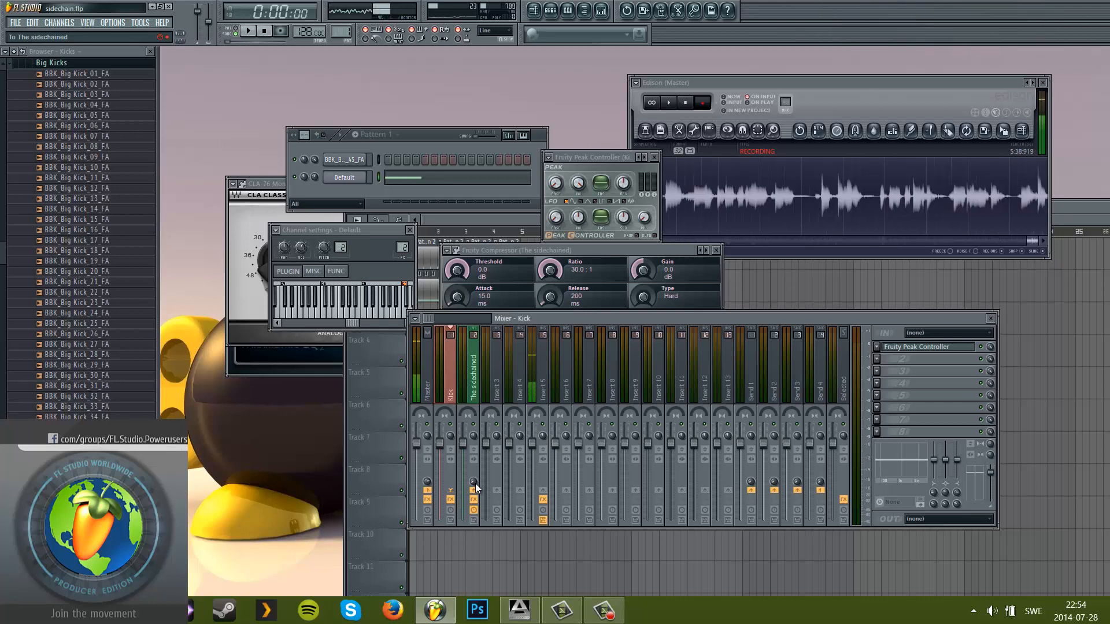
- Open Fruity Limiter on The sidechained track, move its window over the mixer, and switch it to COMP mode
left_click(473, 376)
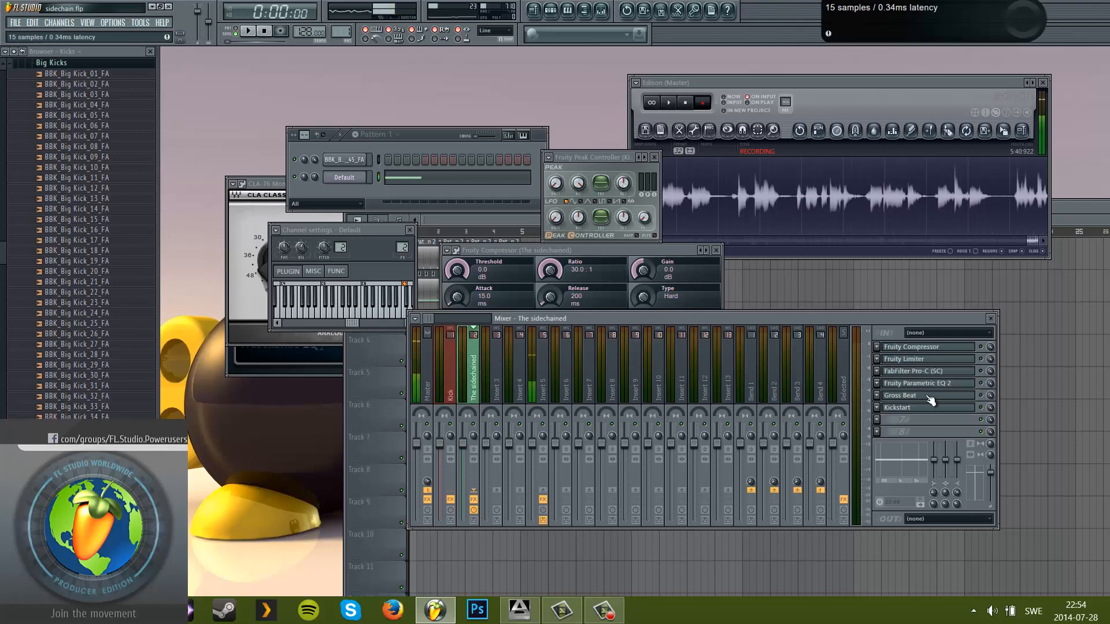
left_click(941, 360)
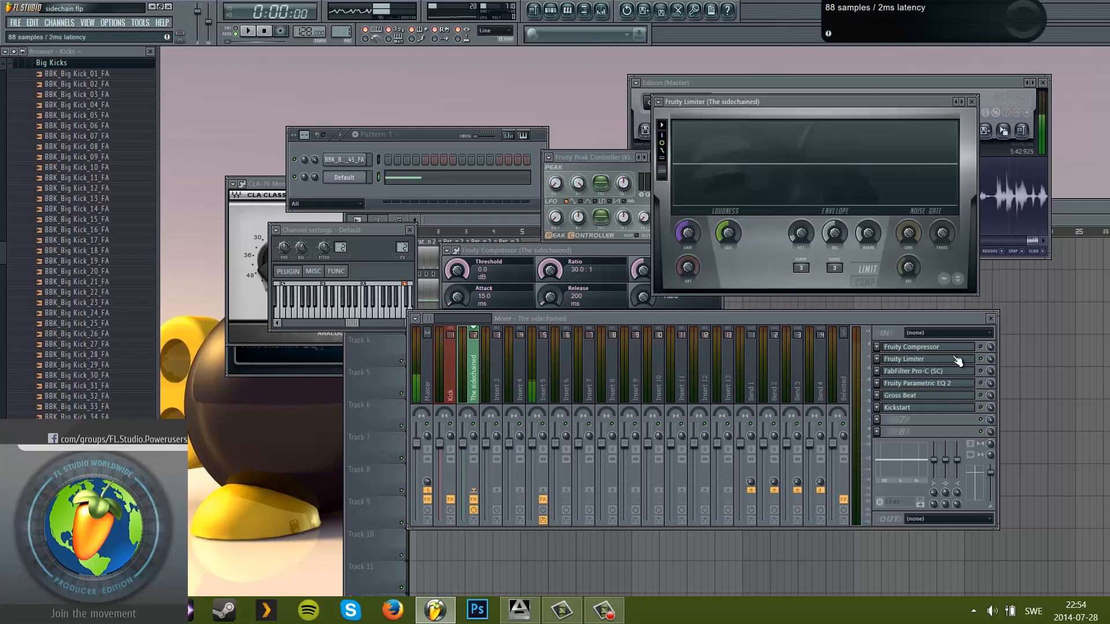
left_click_drag(857, 105, 550, 237)
left_click(560, 415)
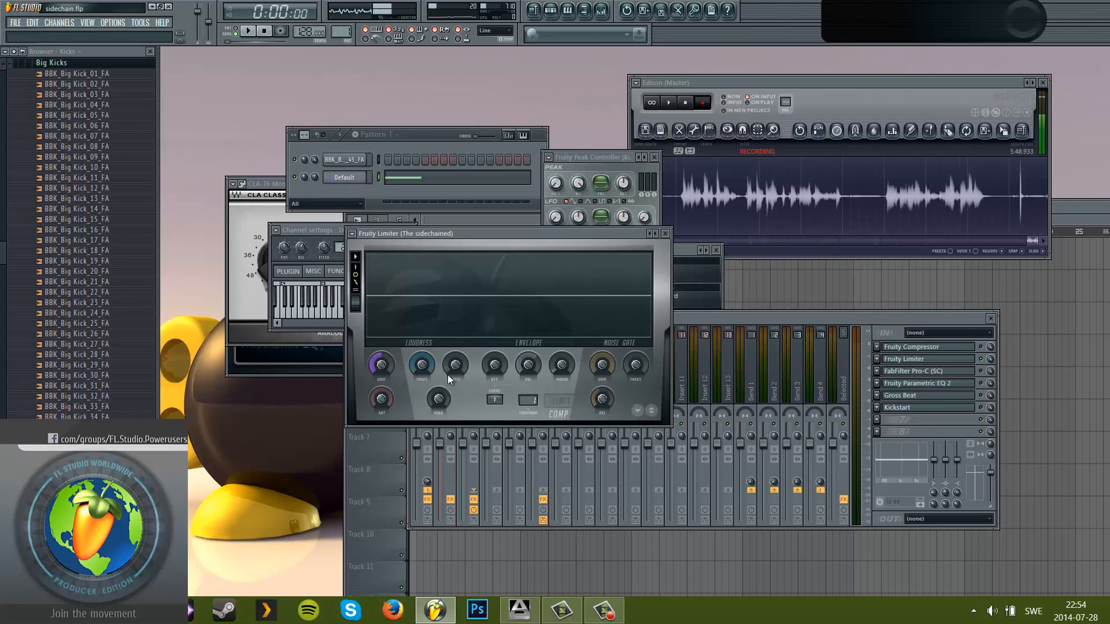
- Lower the Fruity Limiter comp threshold to about -10.5 dB while the song plays
left_click_drag(432, 366, 432, 418)
left_click_drag(431, 366, 429, 313)
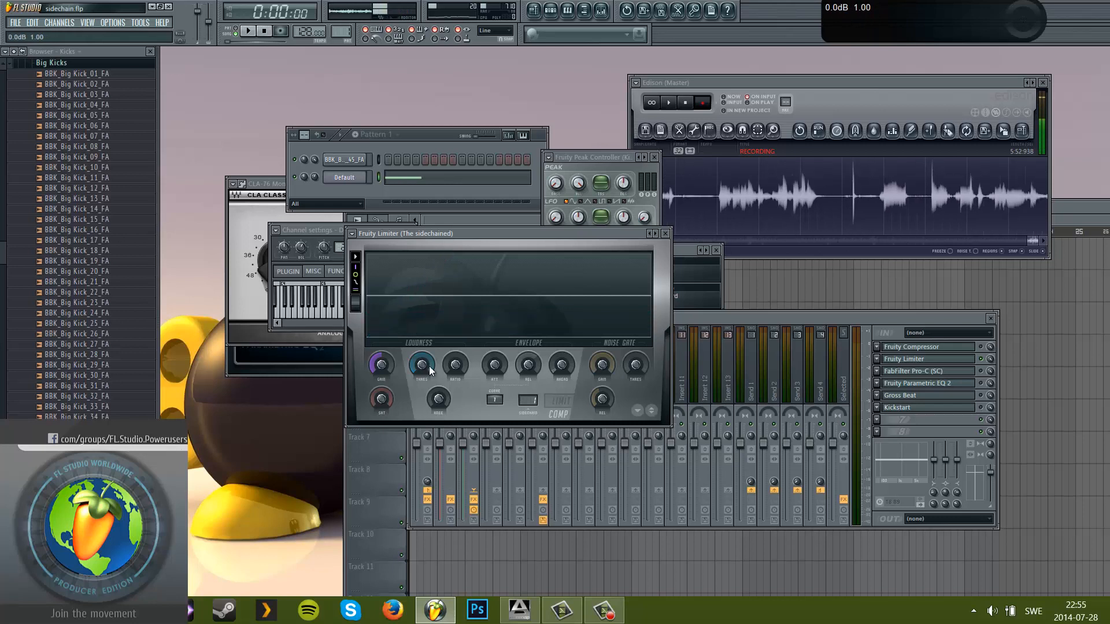
key("space")
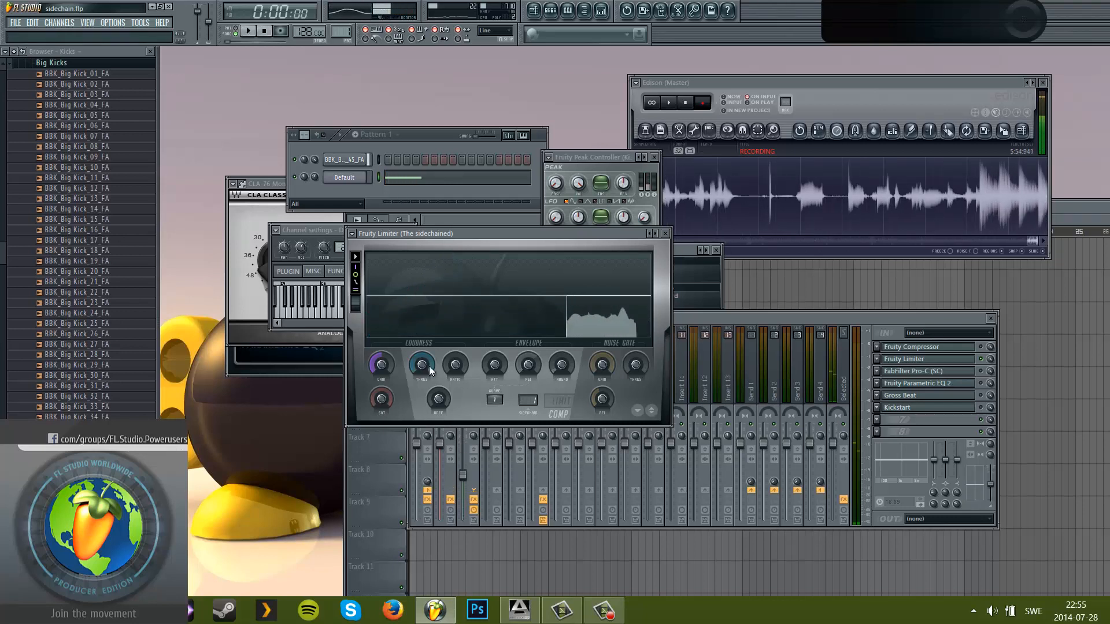
key("space")
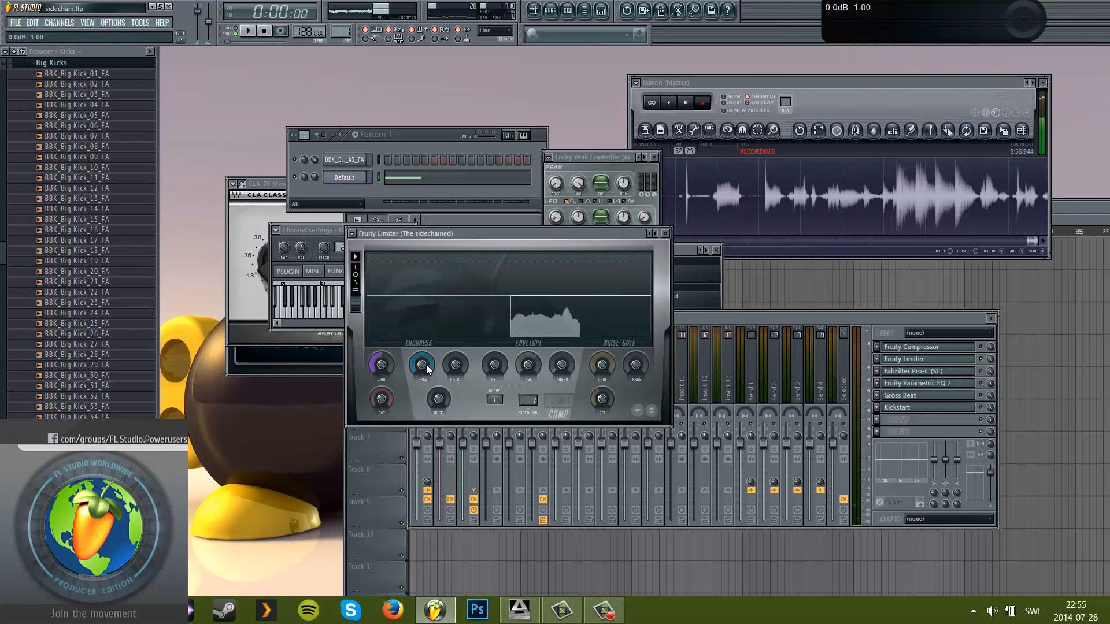
key("space")
left_click_drag(425, 366, 421, 439)
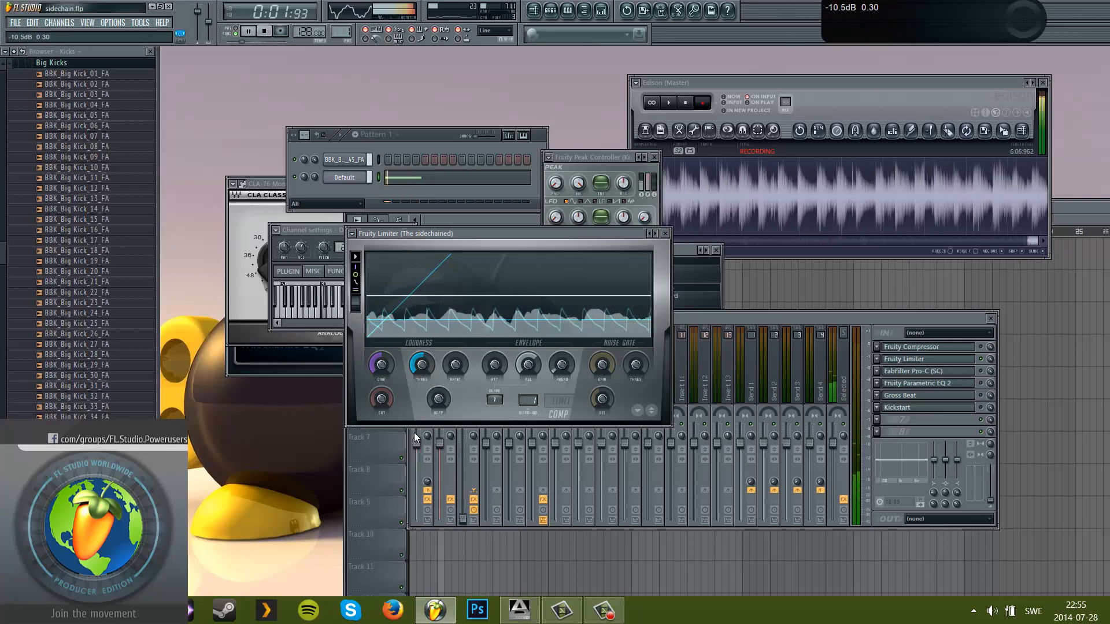
left_click_drag(415, 433, 411, 453)
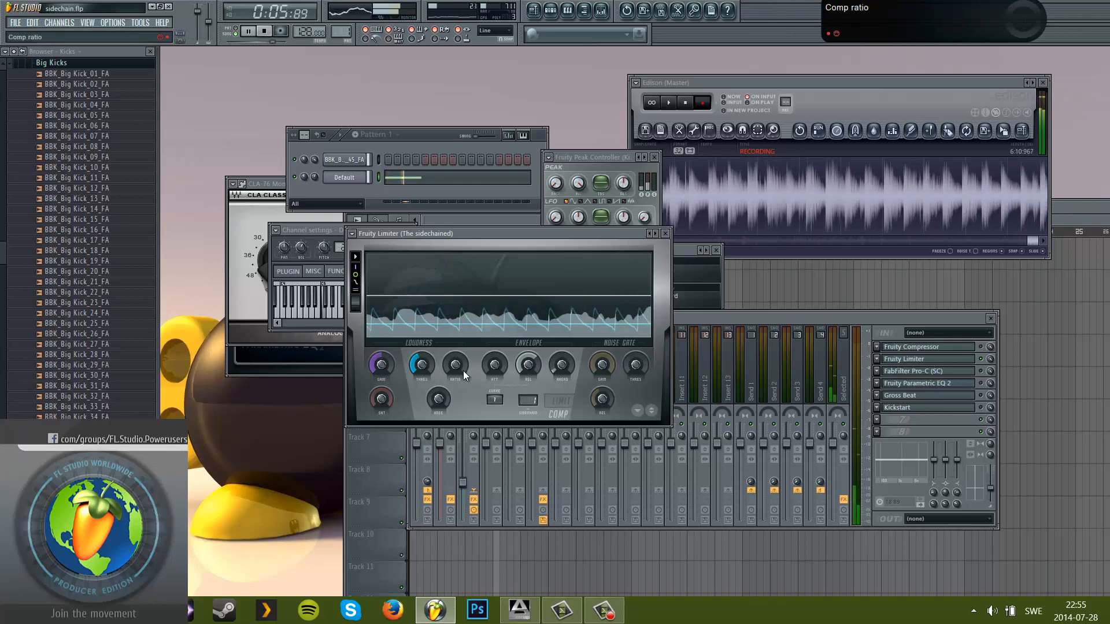
key("space")
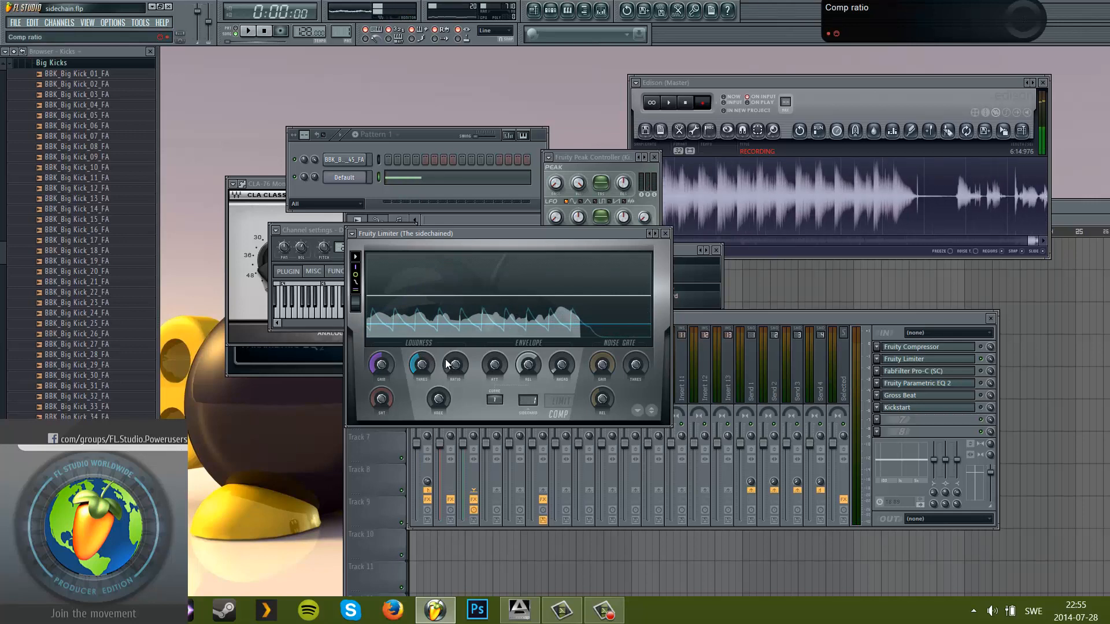
- Raise the comp ratio and lower the comp threshold to about -15.7 dB, checking the ducking during playback
left_click_drag(466, 370, 457, 342)
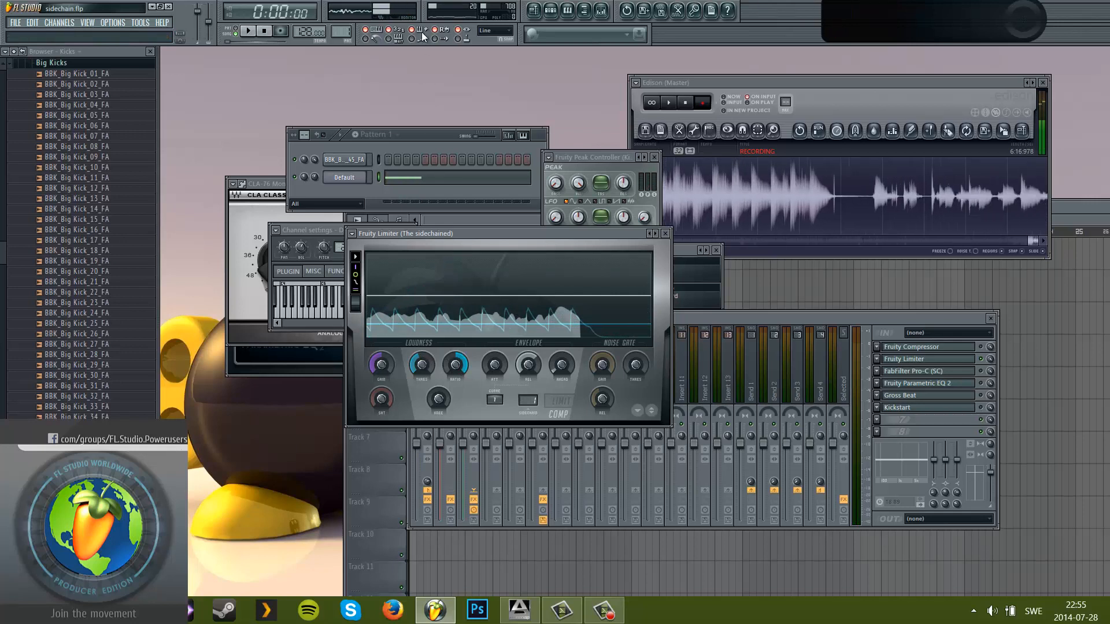
key("space")
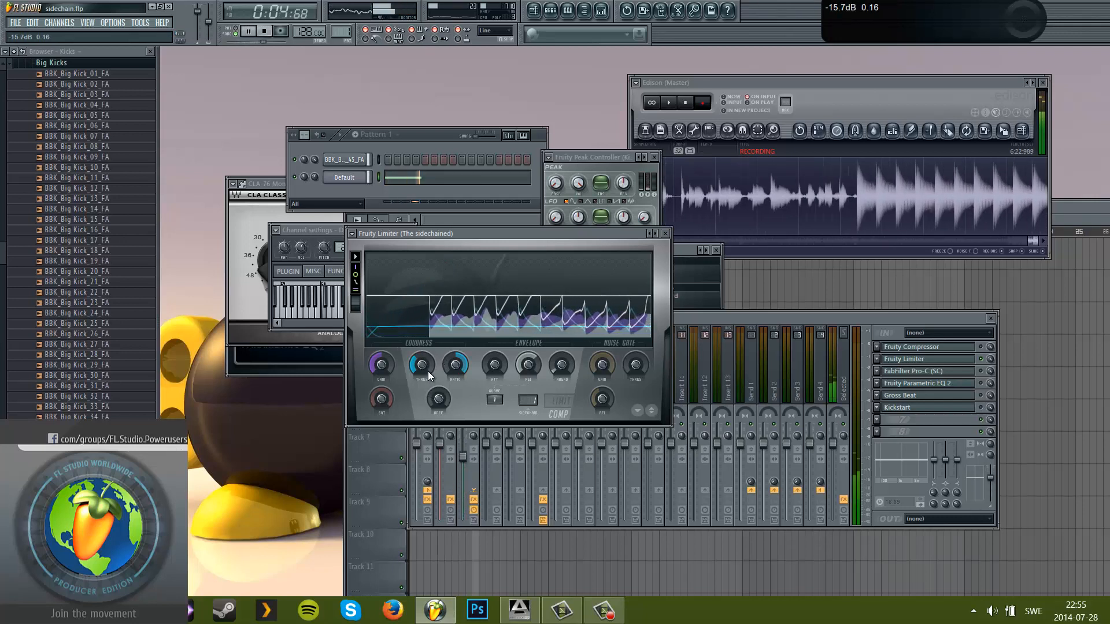
key("space")
left_click_drag(380, 366, 382, 395)
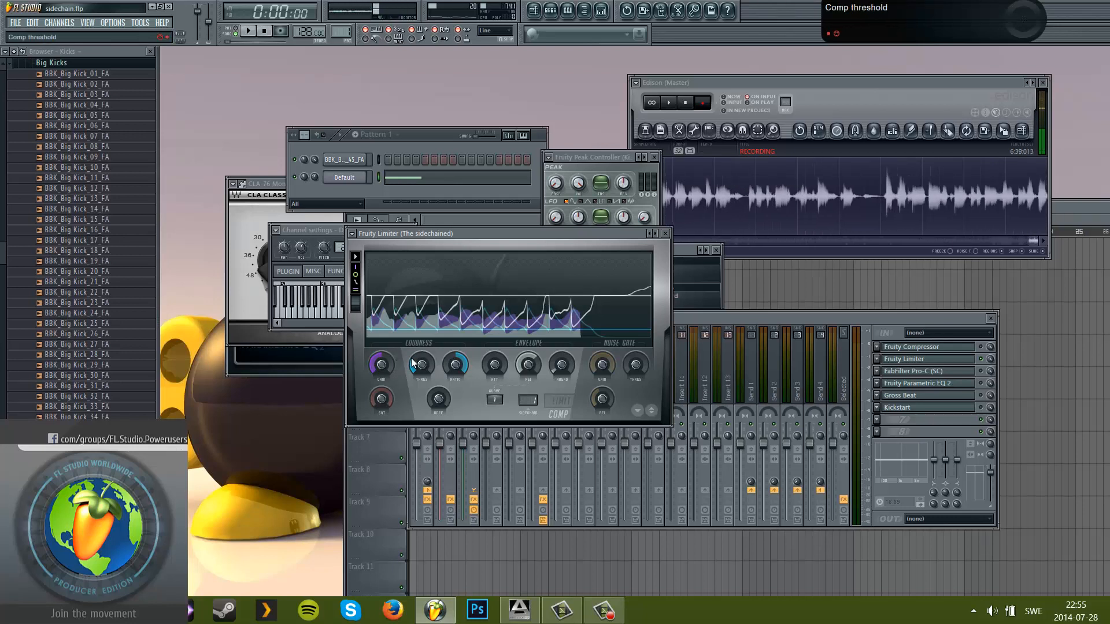
mouse_move(411, 359)
left_mouse_down()
mouse_move(416, 339)
mouse_move(419, 362)
left_mouse_up()
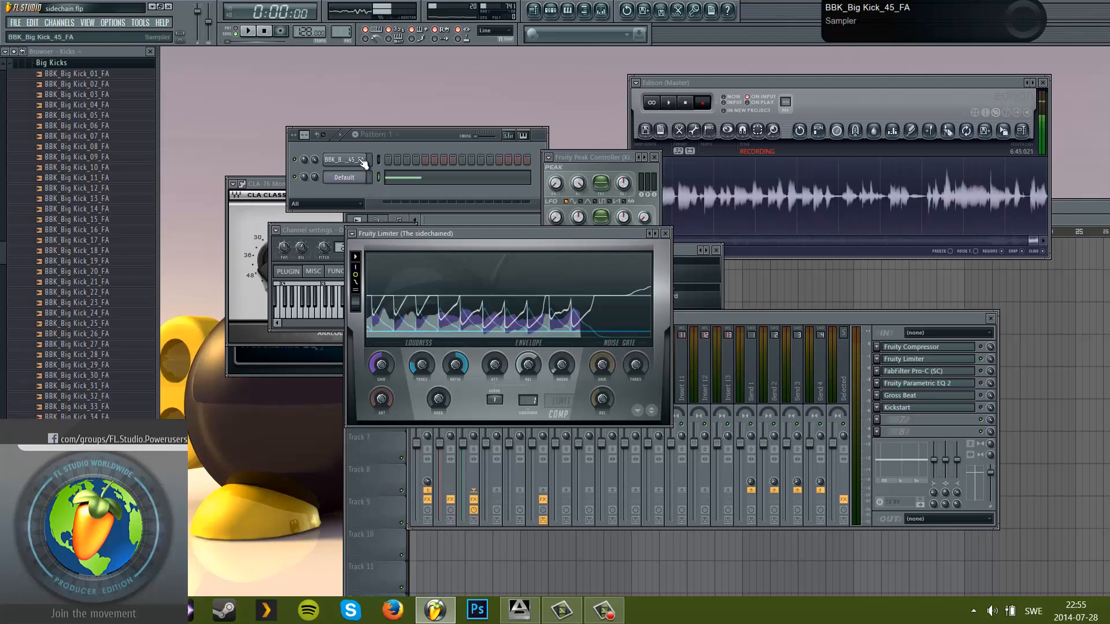
- Select the kick channel in the pattern and lower the limiter's comp threshold further during playback
left_click(344, 160)
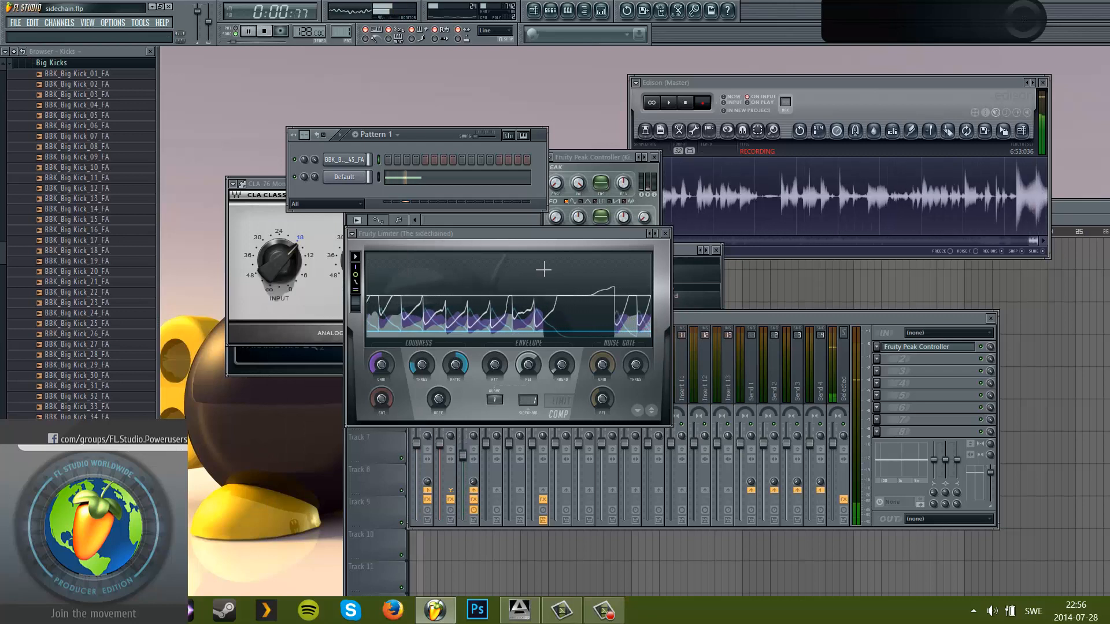
left_click(421, 370)
left_click_drag(421, 370, 420, 361)
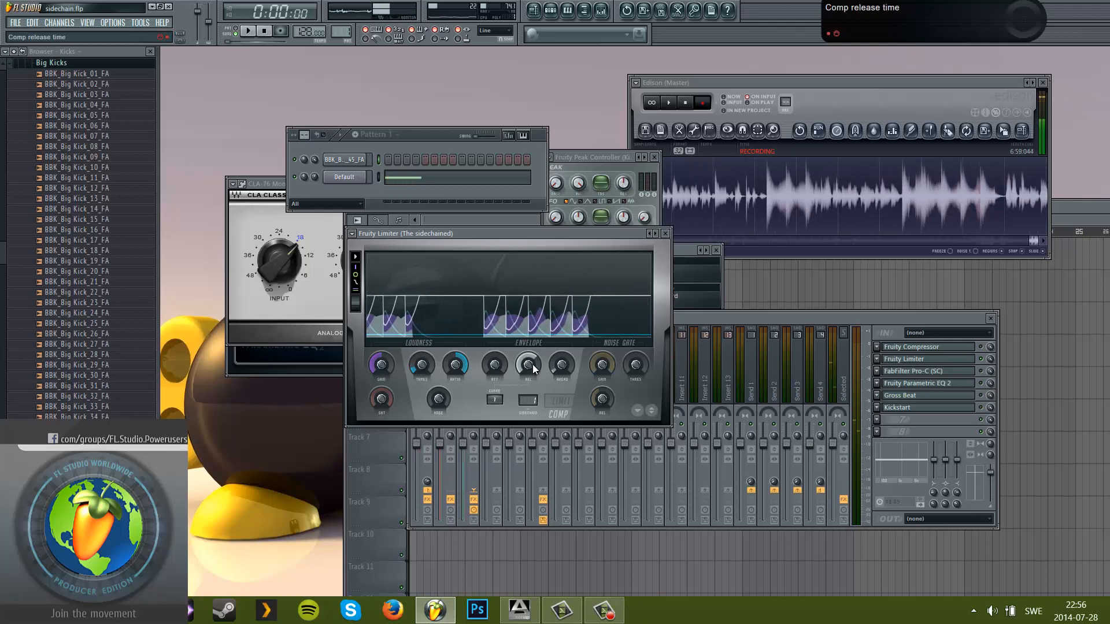
- Shorten the comp release time to 29.15 ms and set the comp curve to 4, auditioning the pumping
left_click_drag(528, 371, 532, 392)
key("space")
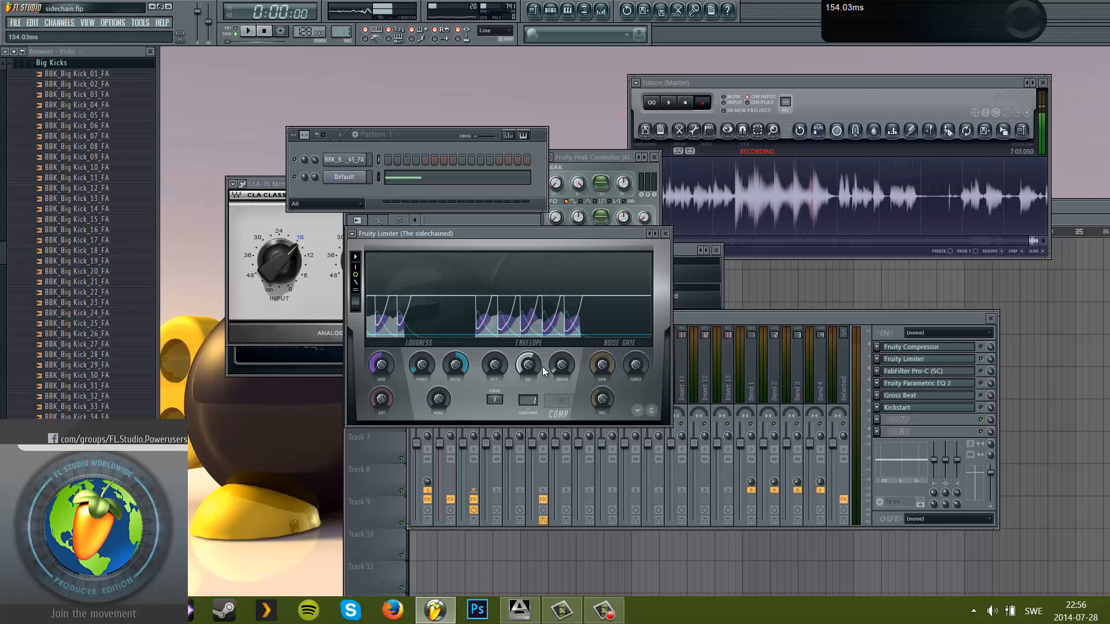
key("space")
left_click_drag(543, 375, 529, 452)
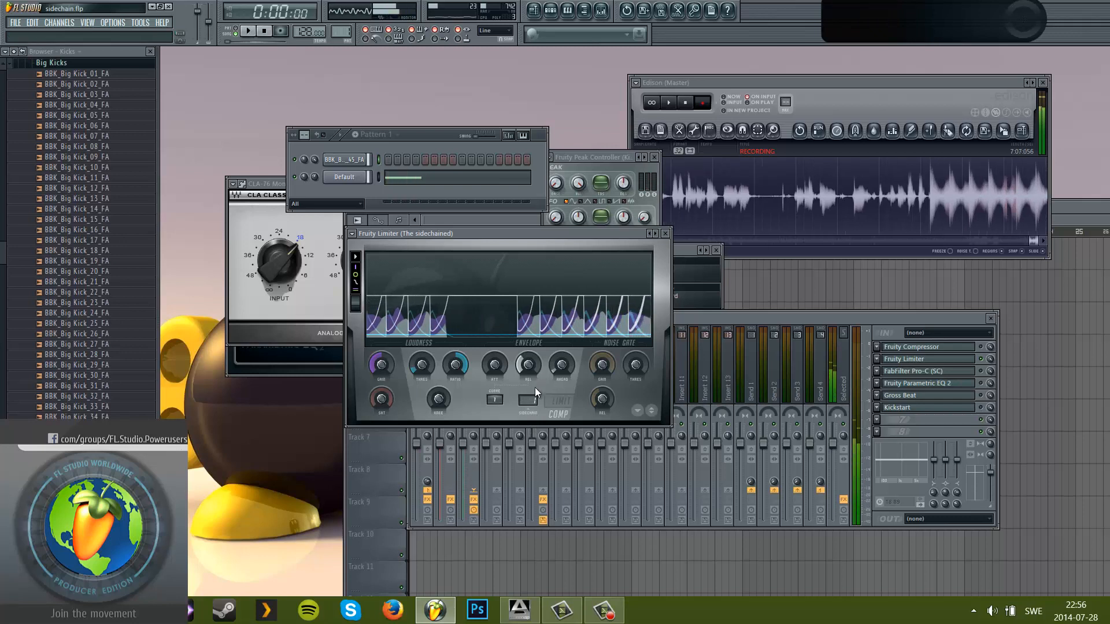
key("space")
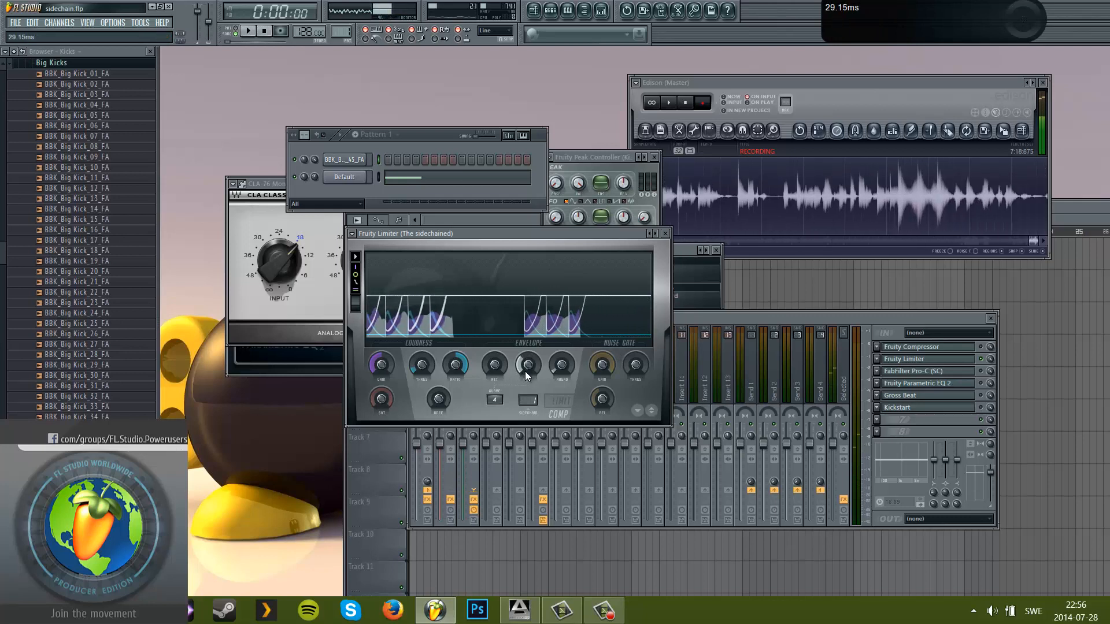
- Change the comp curve again and readjust the comp release time, testing both during playback
key("space")
left_click_drag(523, 384, 496, 376)
key("space")
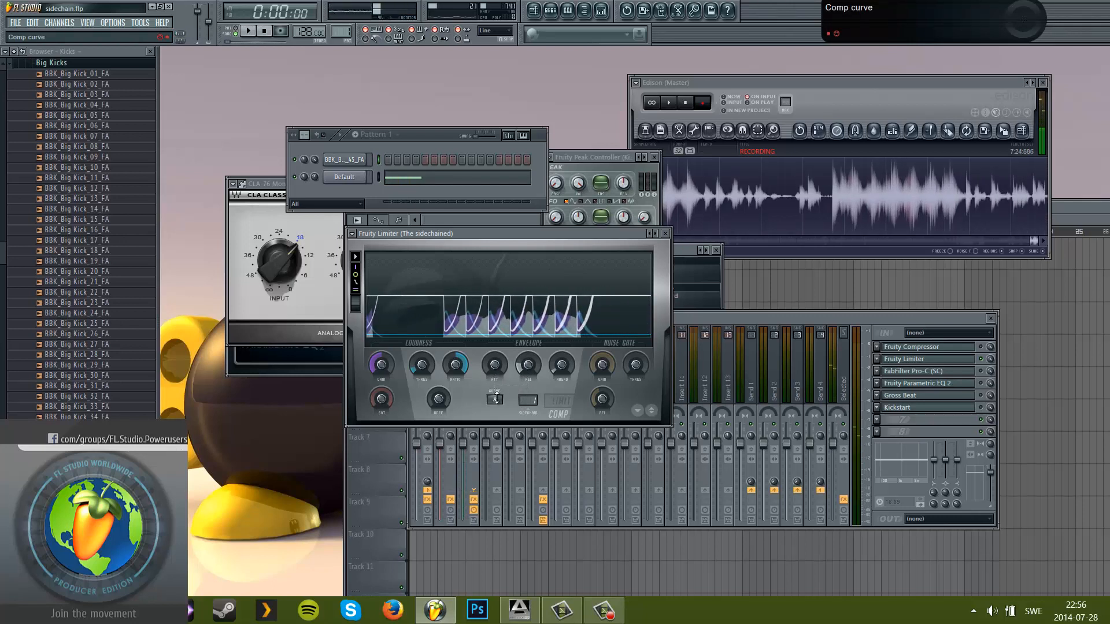
key("space")
left_click_drag(528, 365, 527, 345)
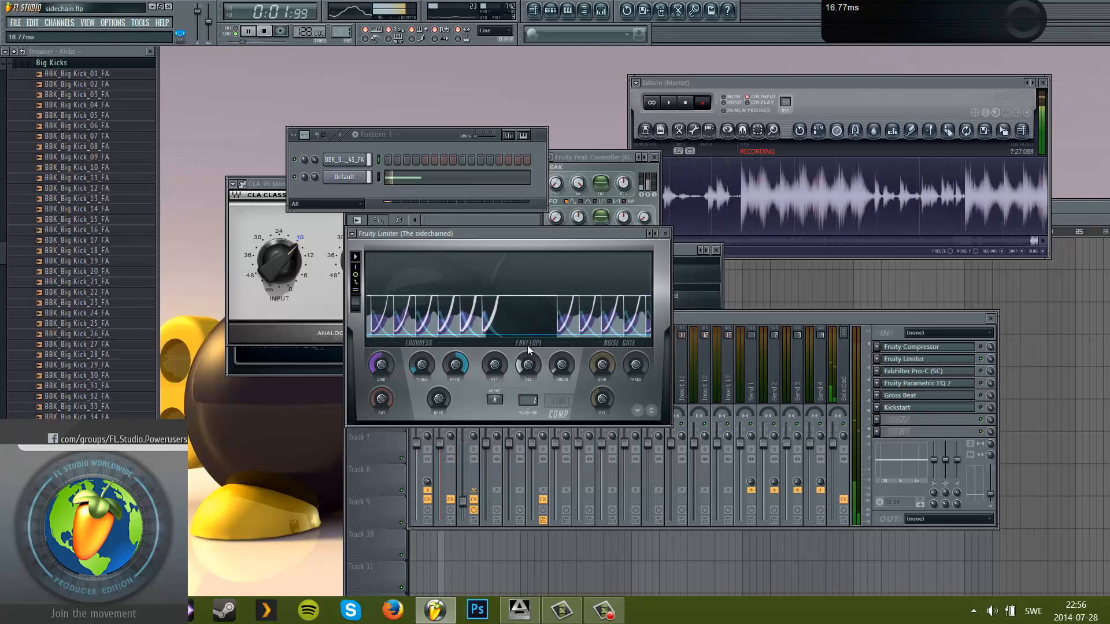
key("space")
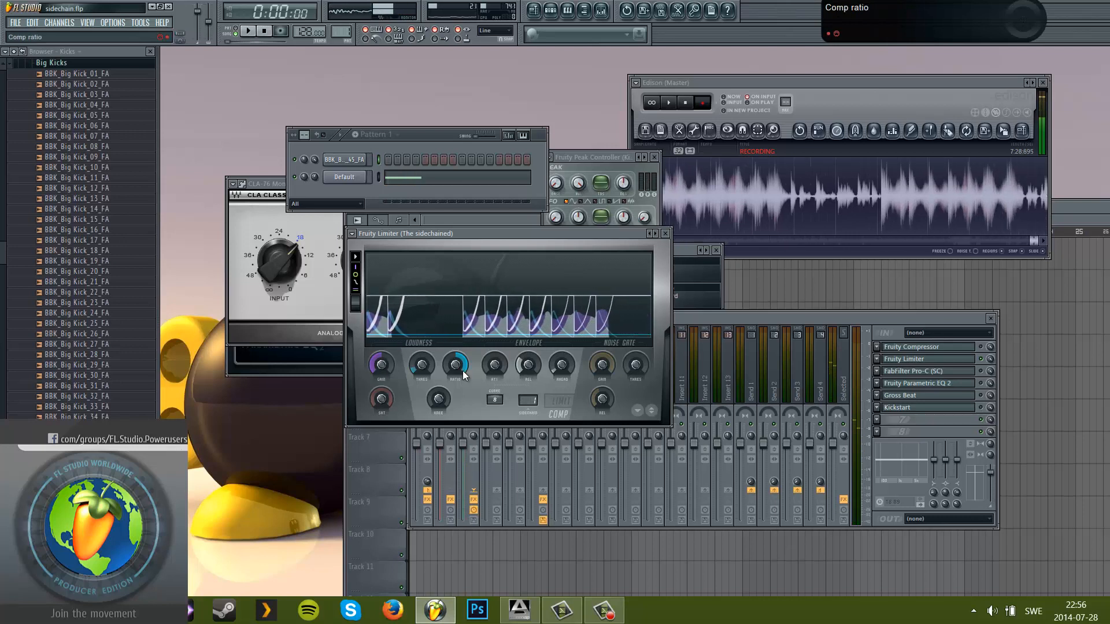
- Try a comp threshold of about -22.4 dB while the song plays
left_click(429, 367)
key("space")
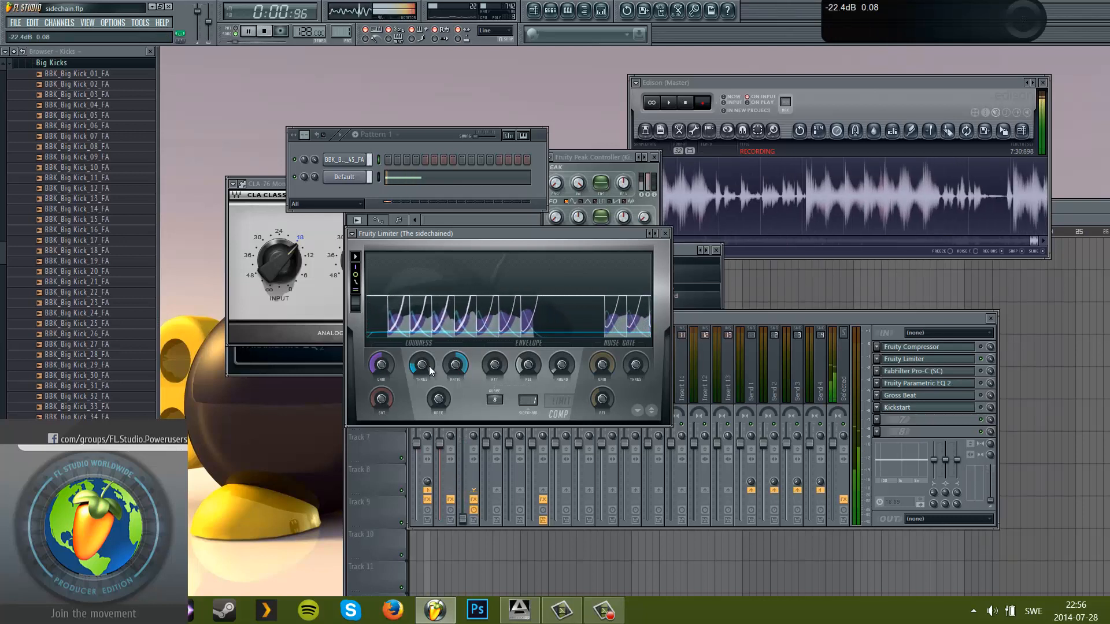
key("space")
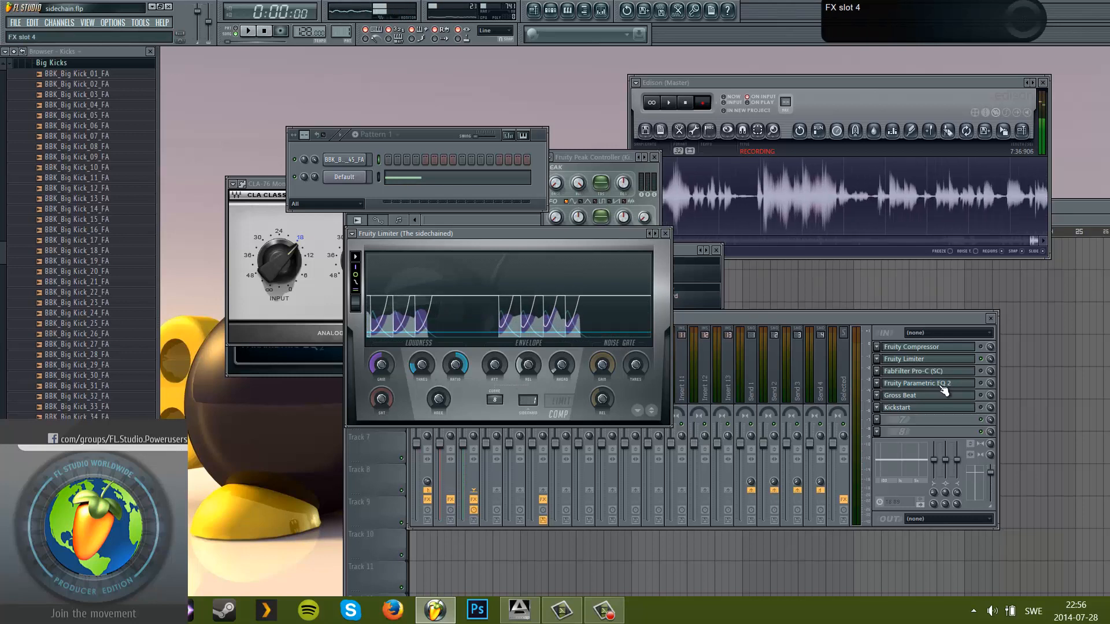
left_click(494, 364)
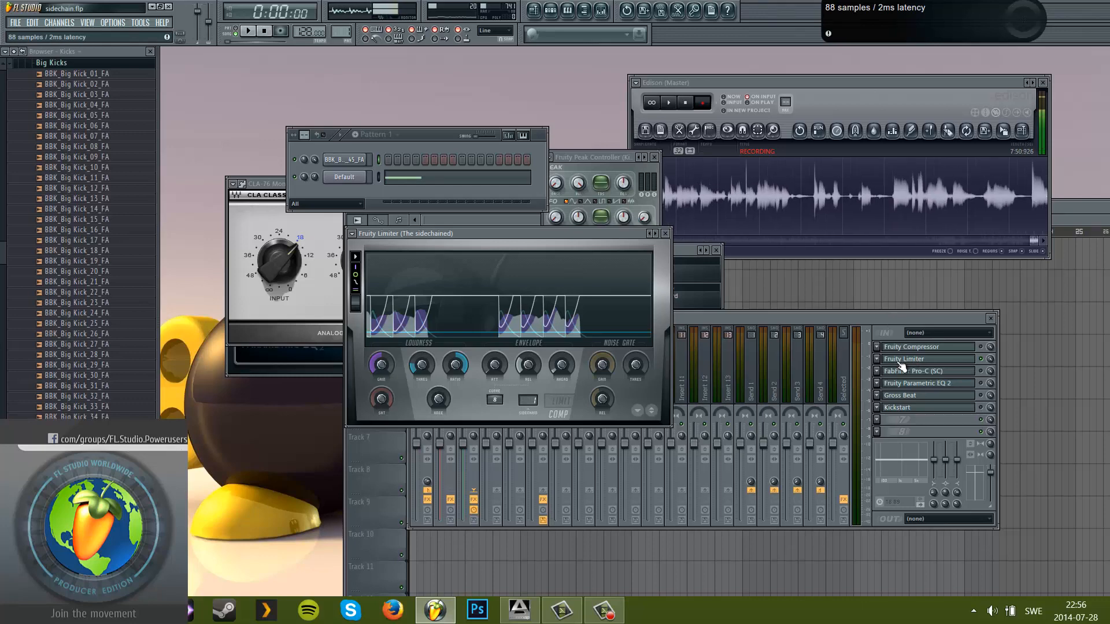
- Hide the Fruity Limiter window and remove the plugin from the second effect slot of The sidechained track
left_click(764, 292)
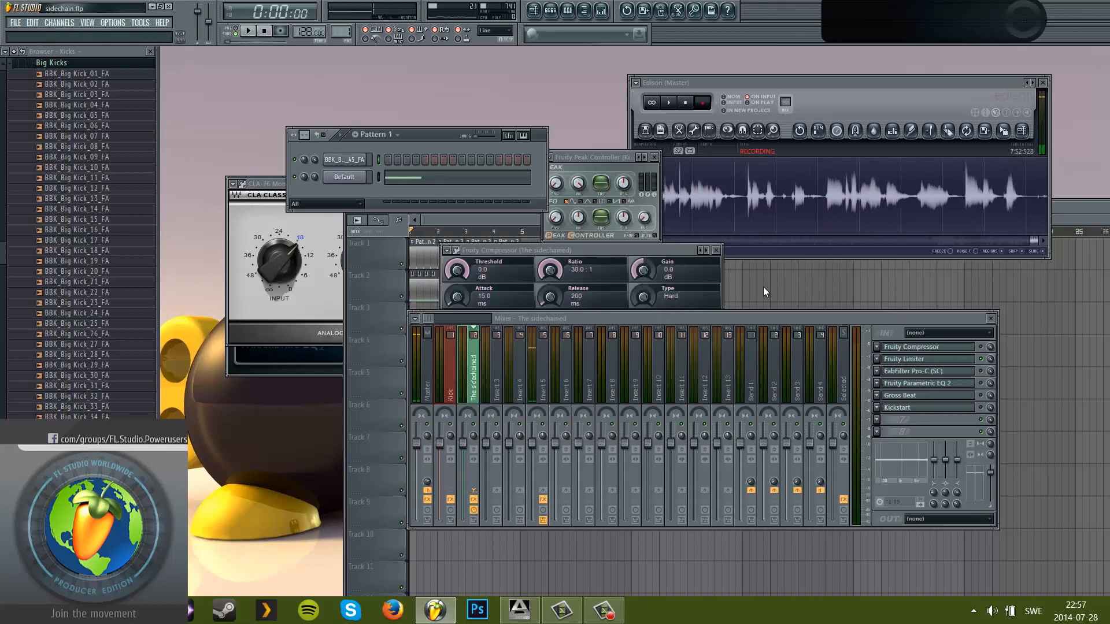
left_click(876, 359)
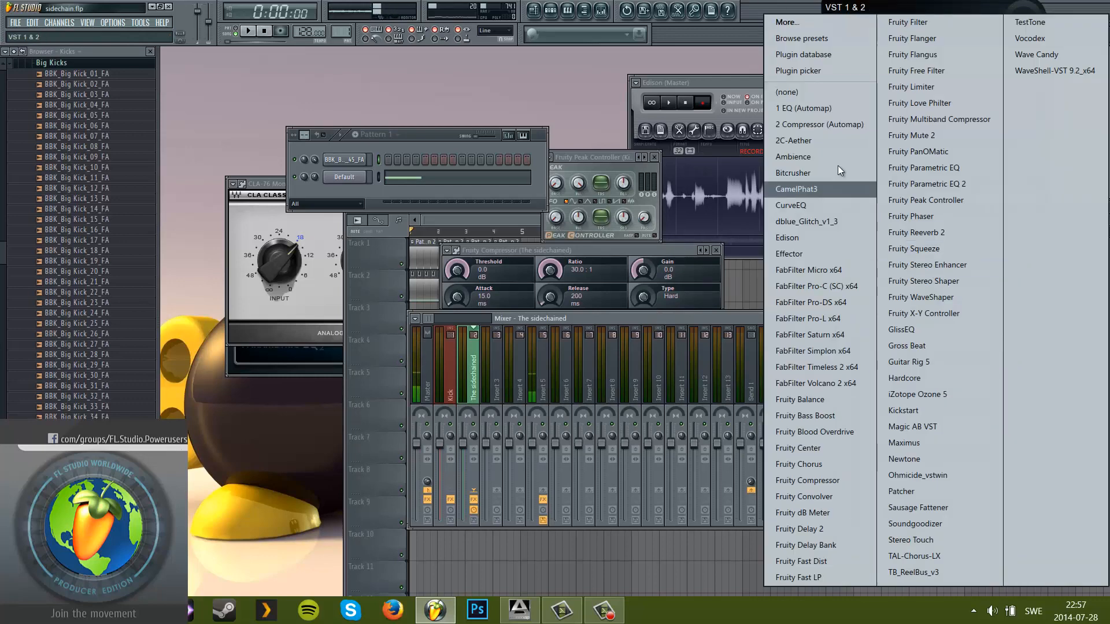
key("Escape")
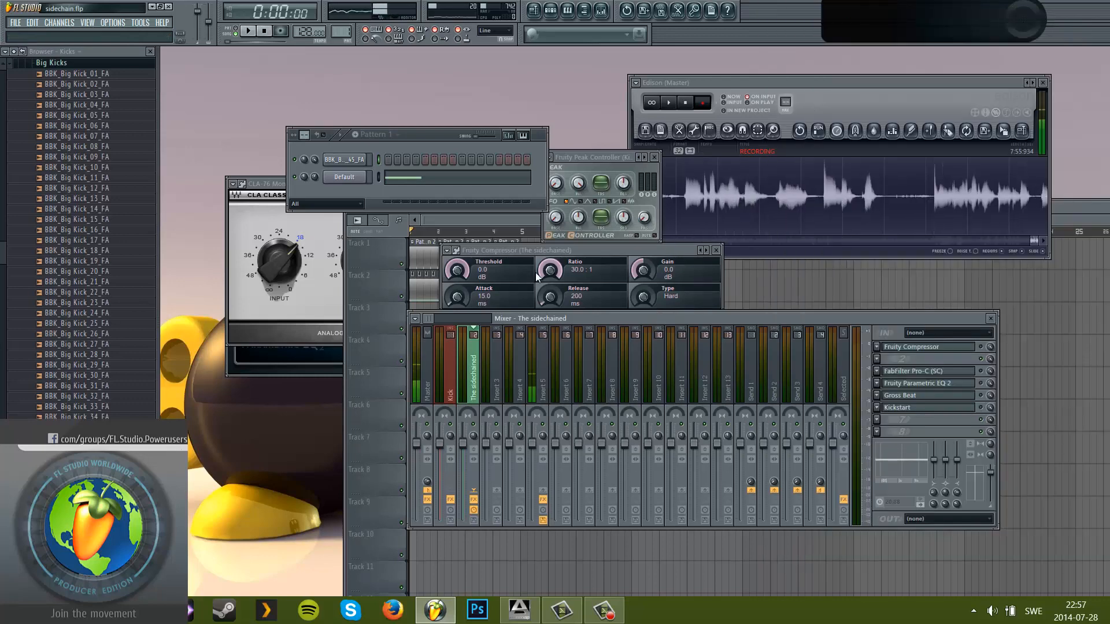
- Route the Kick mixer track to The sidechained track using Sidechain to this track, and reselect The sidechained track
left_click(450, 382)
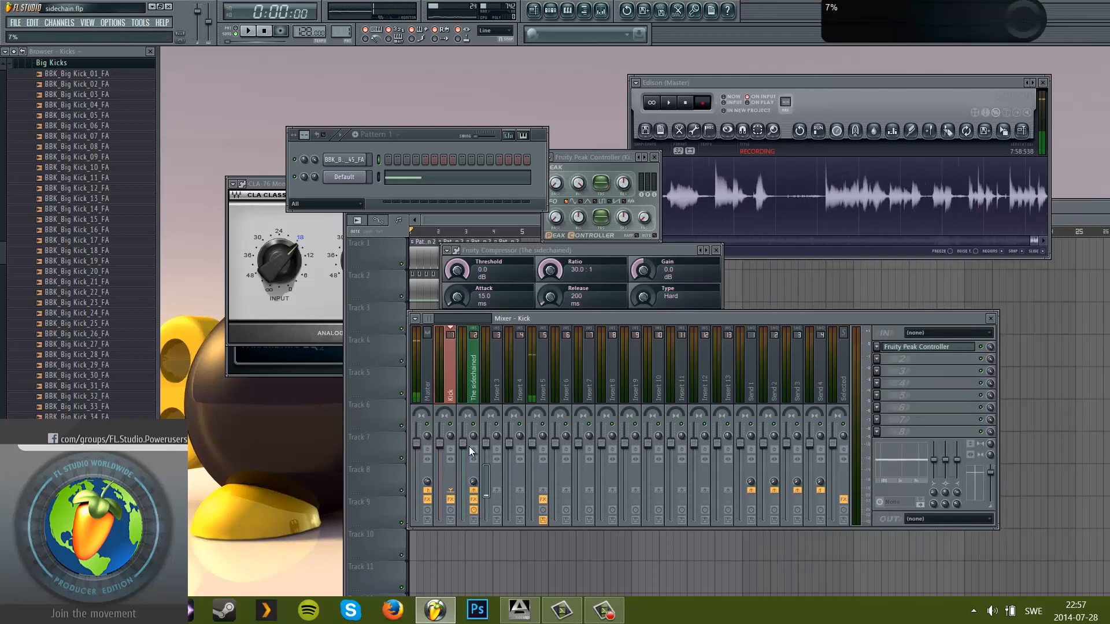
right_click(471, 489)
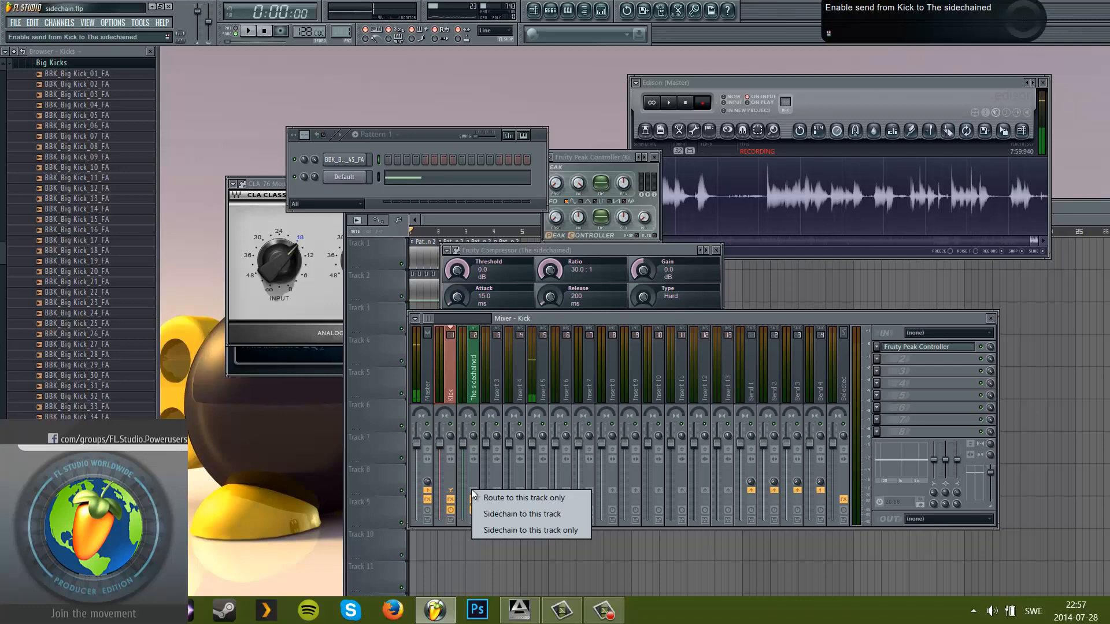
left_click(542, 514)
left_click(474, 388)
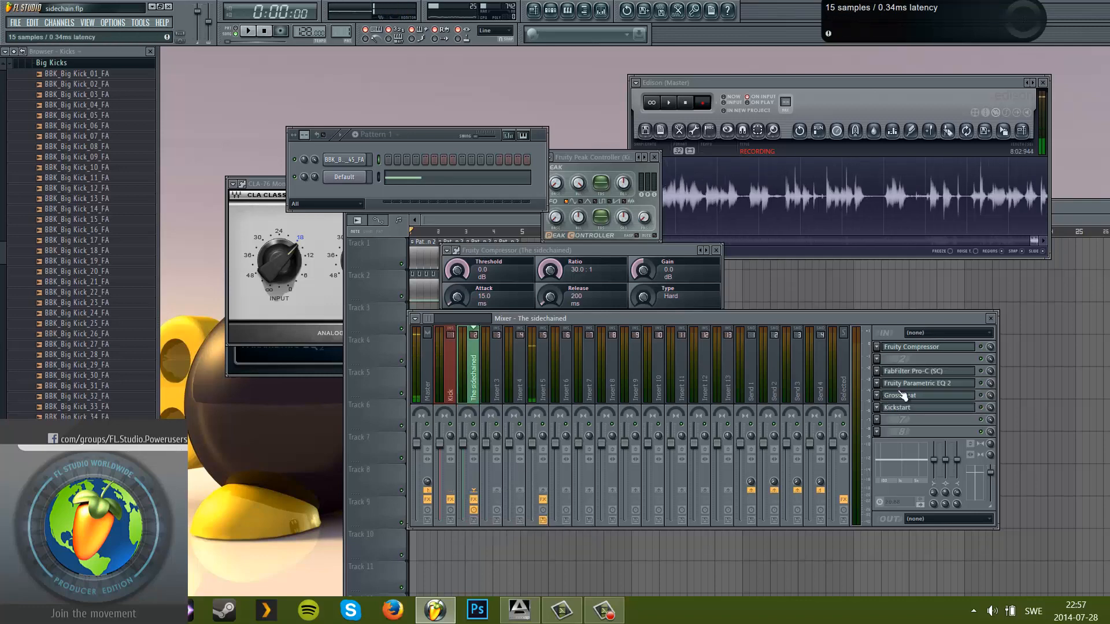
- Remove Fruity Compressor from the first effect slot of The sidechained track
left_click(877, 346)
mouse_move(905, 286)
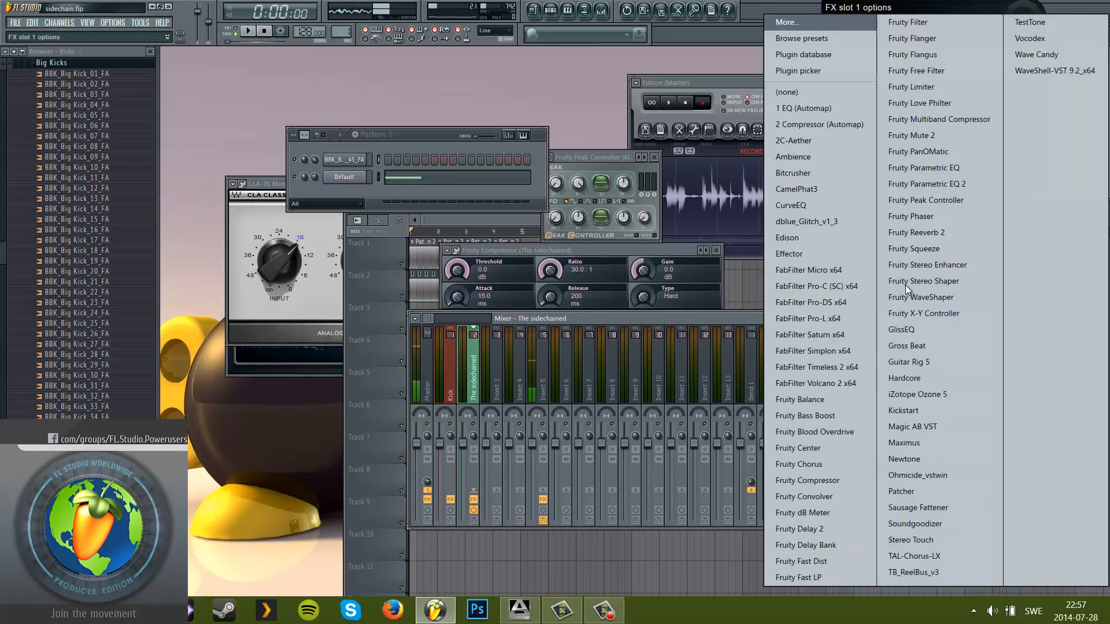
left_click(790, 96)
- Open FabFilter Pro-C (SC) on The sidechained track, reposition its window, and switch its knee to hard
left_click(926, 372)
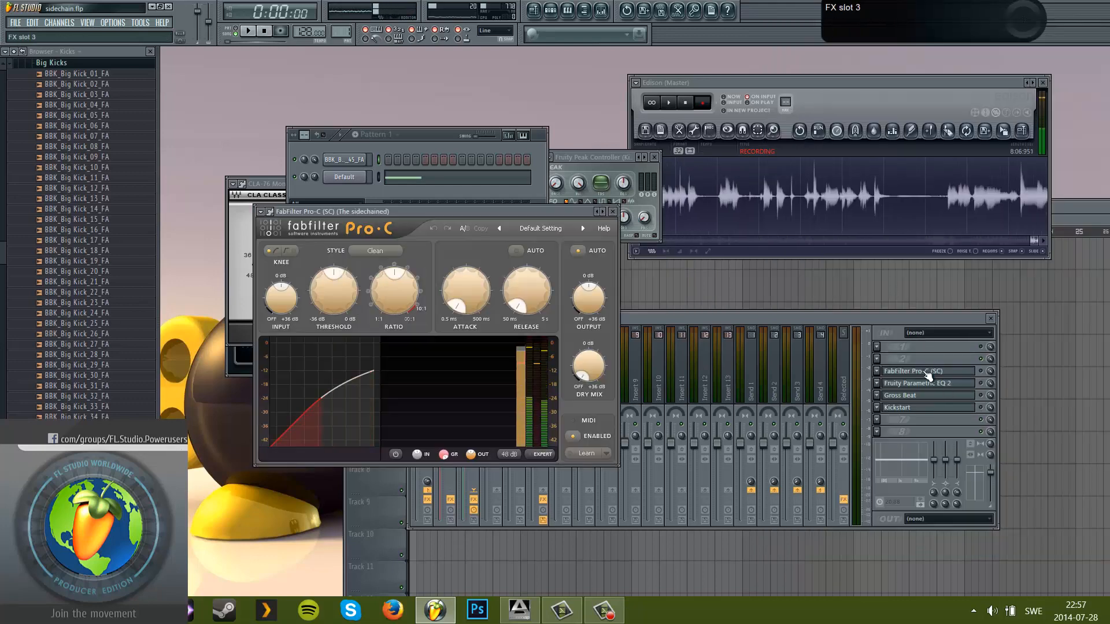
left_click_drag(432, 213, 618, 158)
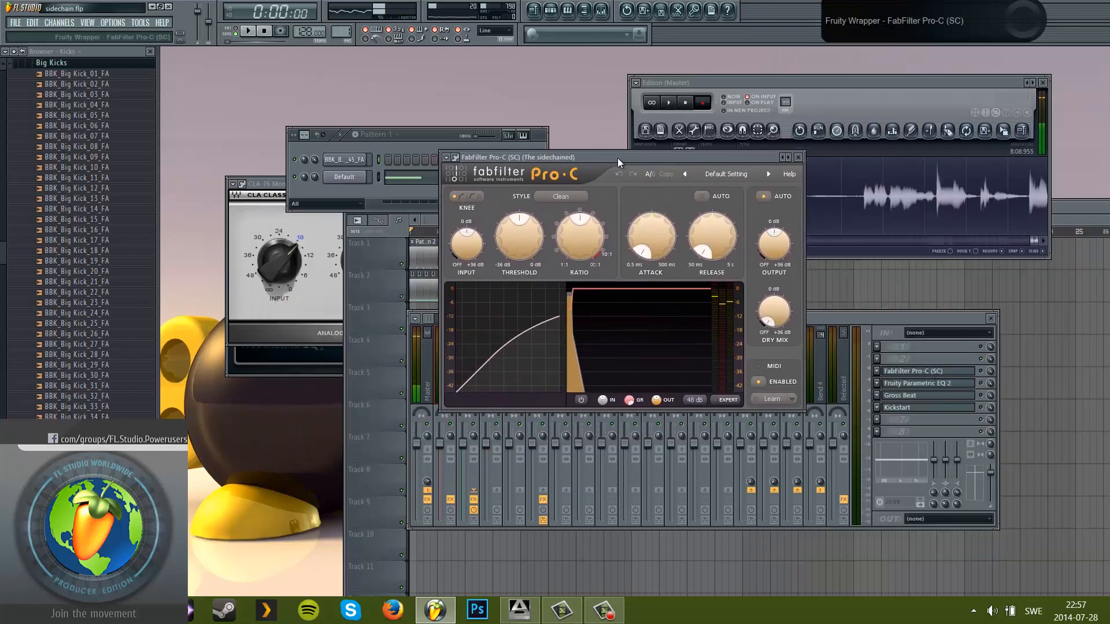
left_click(982, 373)
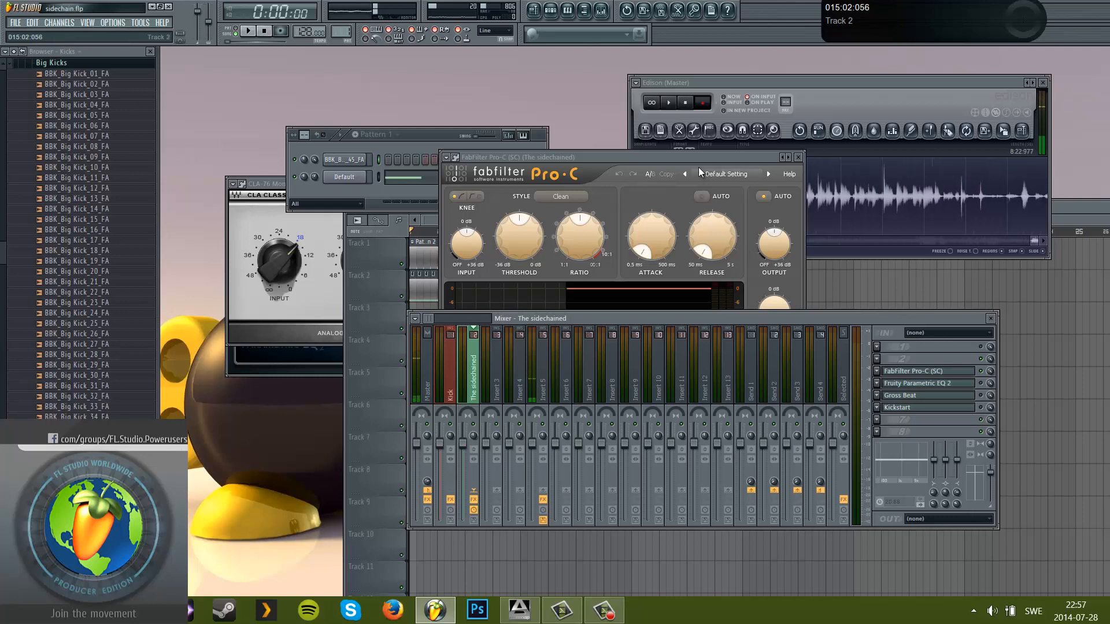
left_click_drag(698, 158, 702, 152)
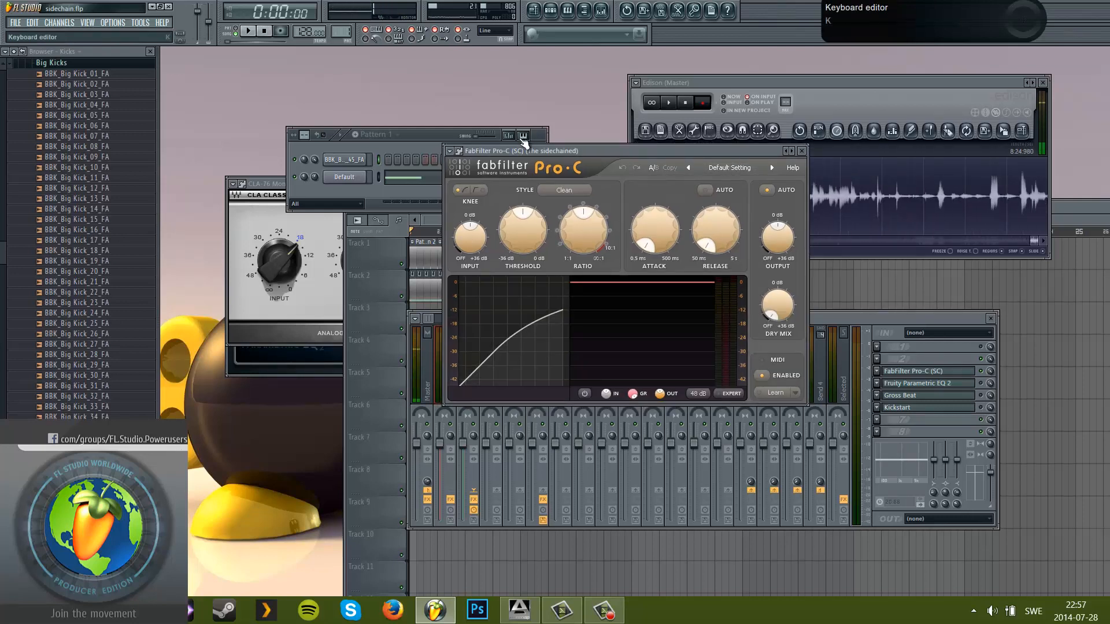
left_click(482, 191)
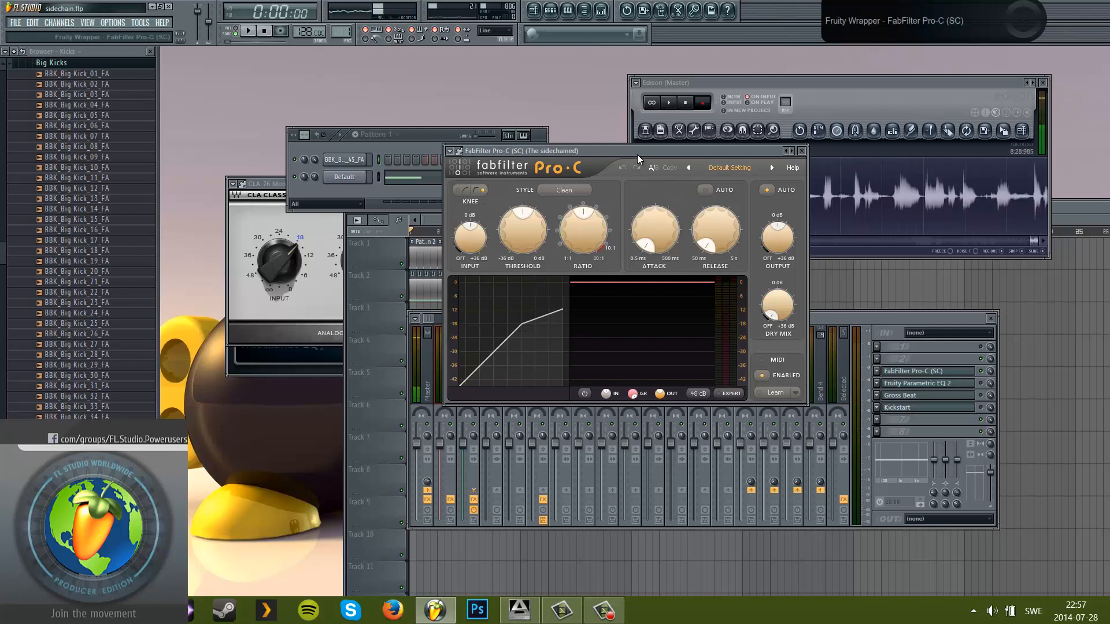
left_click_drag(637, 154, 570, 142)
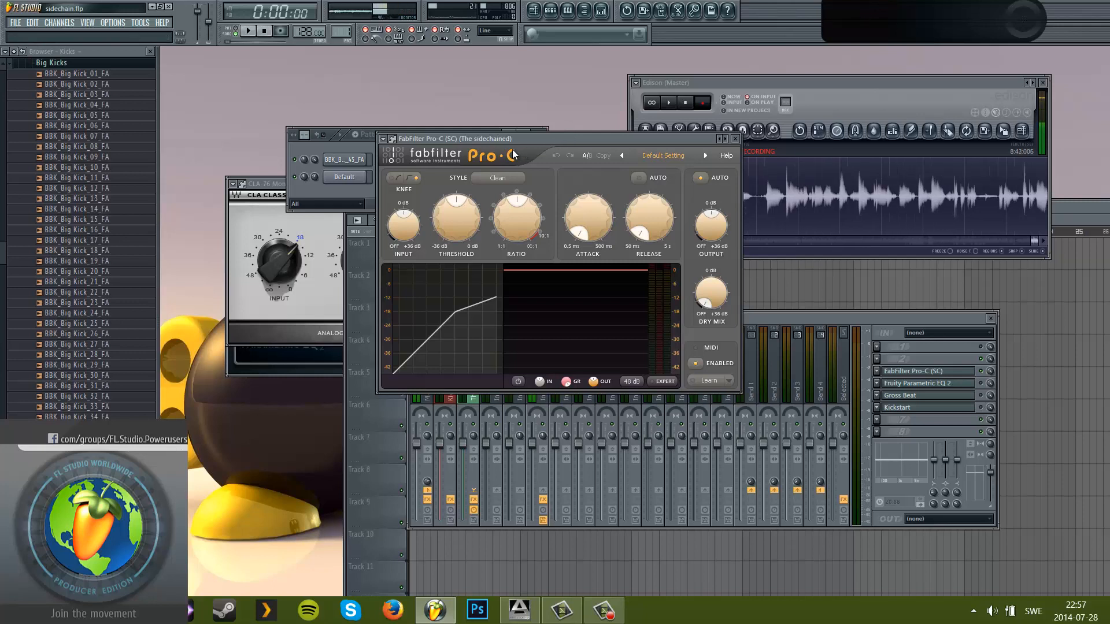
- Assign a sidechain source to the Stereo Side Chain input in the connection settings of FabFilter Pro-C on The sidechained track
left_click(398, 139)
left_click(453, 156)
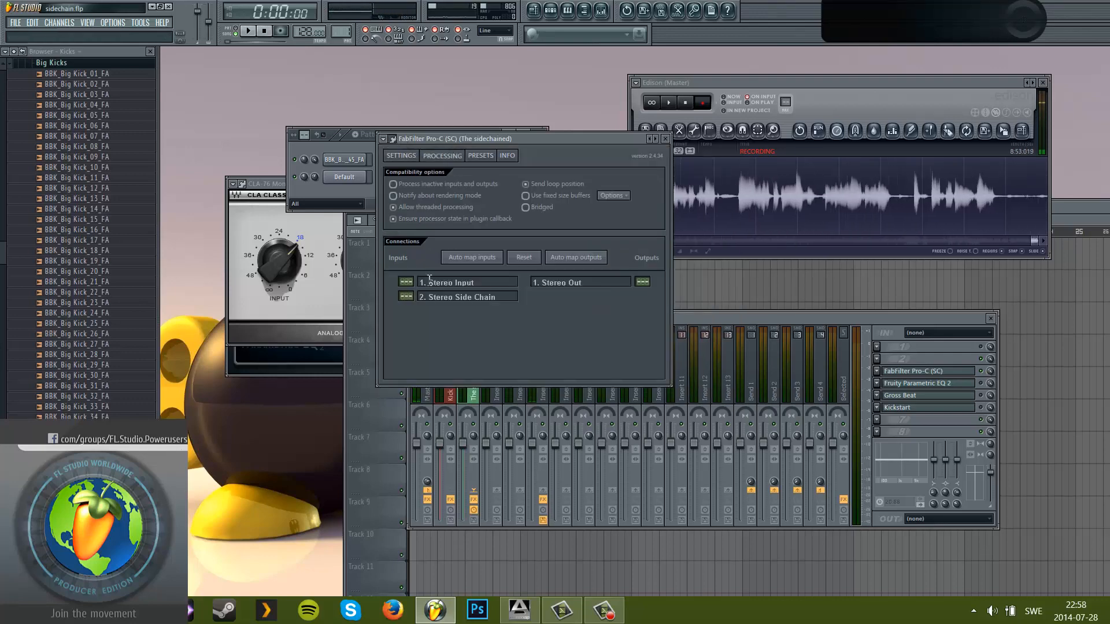
left_click(397, 139)
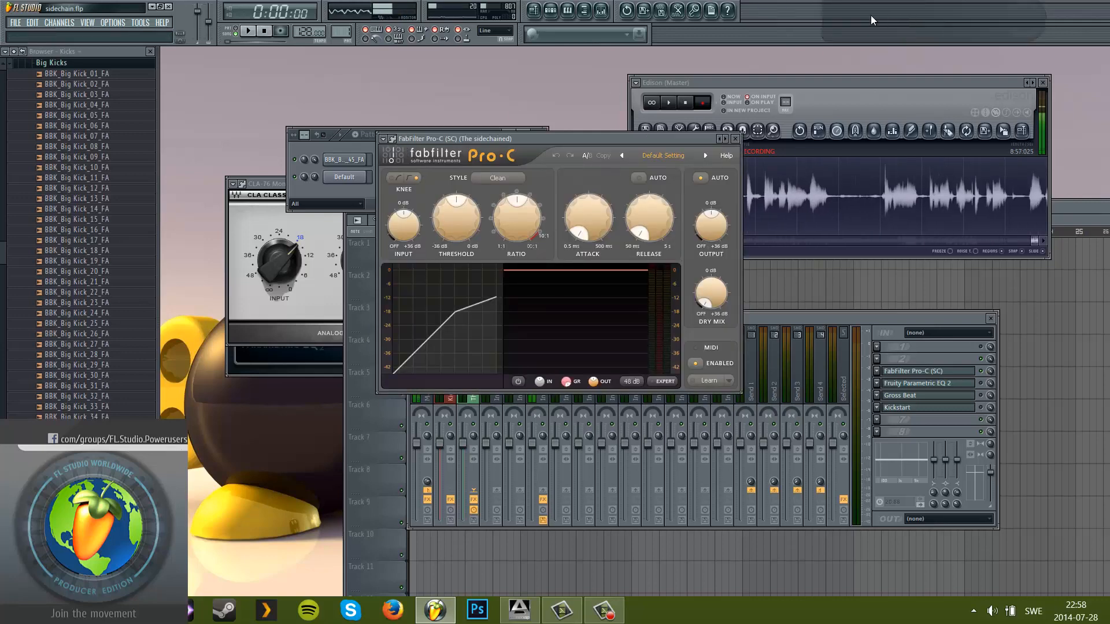
left_click(384, 139)
left_click(385, 140)
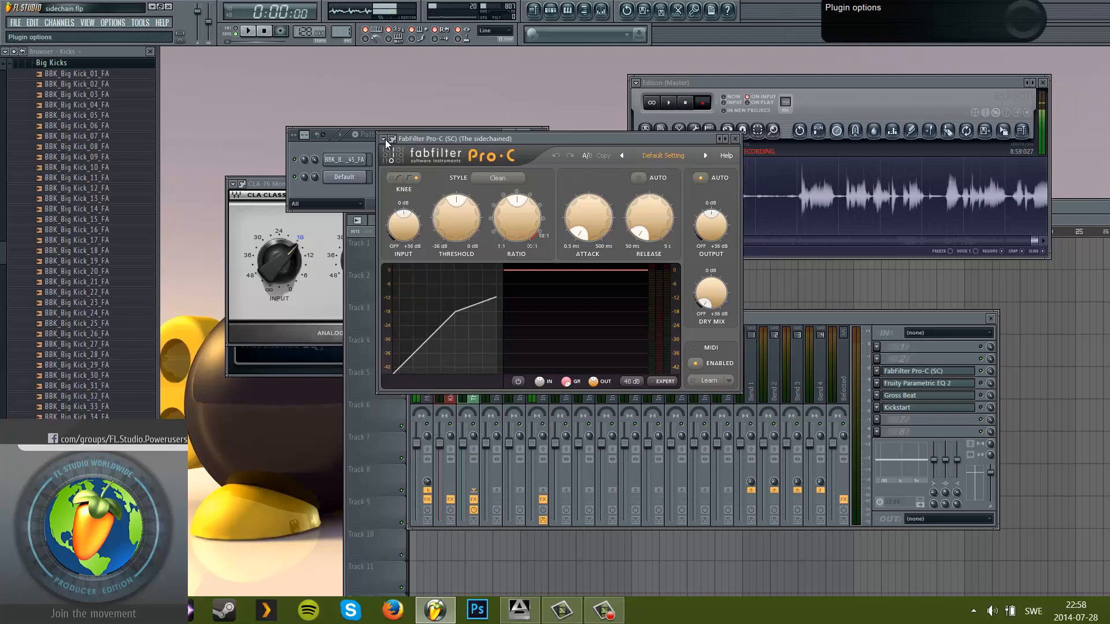
left_click(383, 140)
left_click(382, 137)
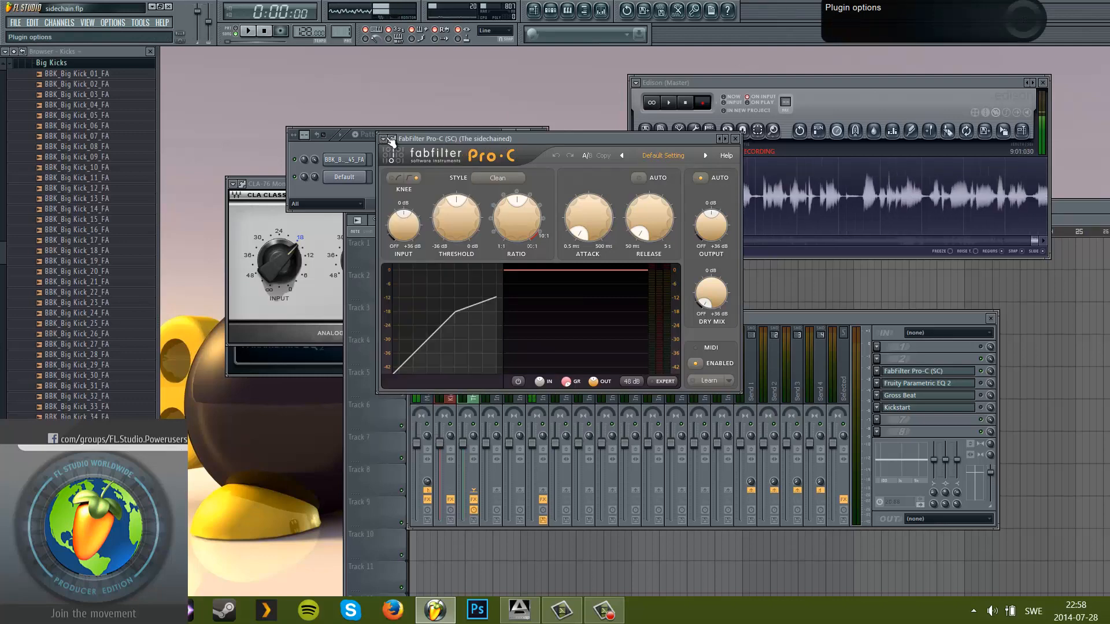
left_click(397, 140)
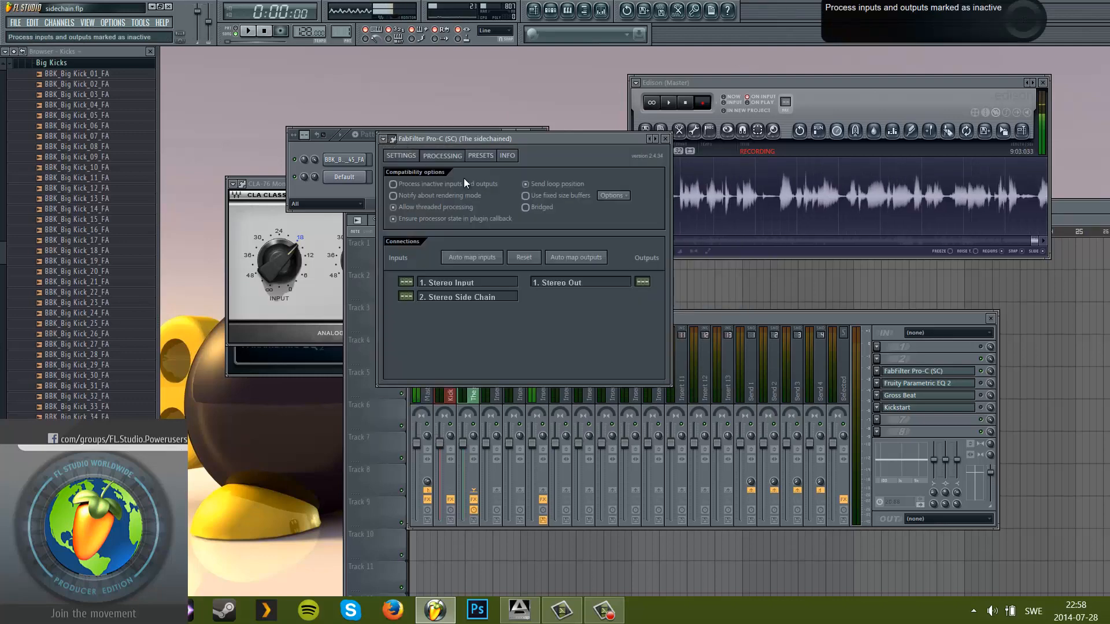
left_click(400, 159)
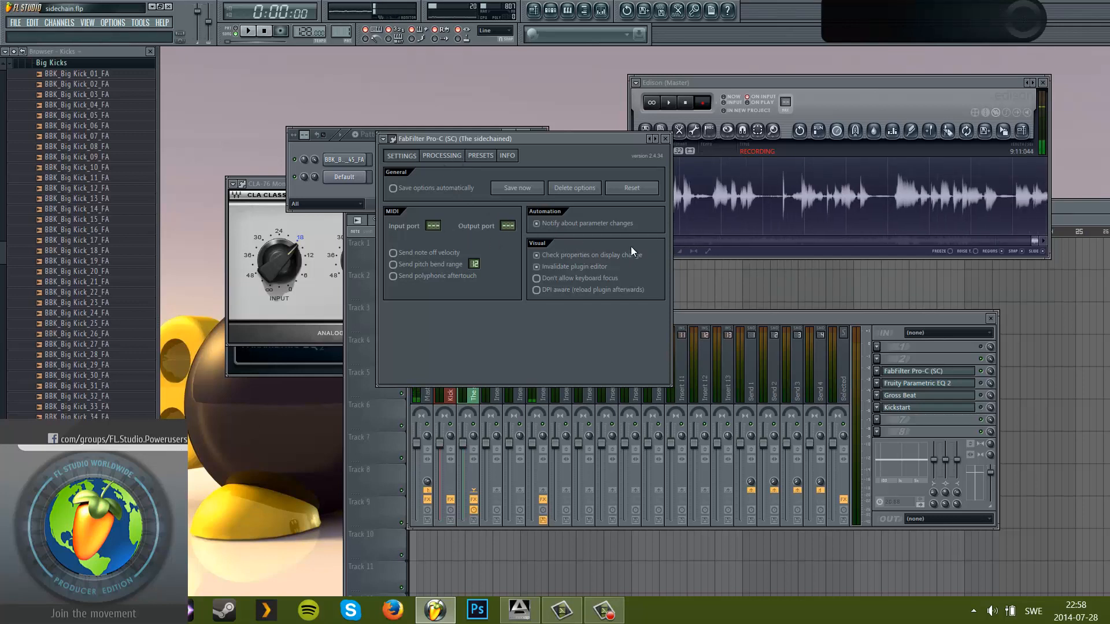
left_click(441, 156)
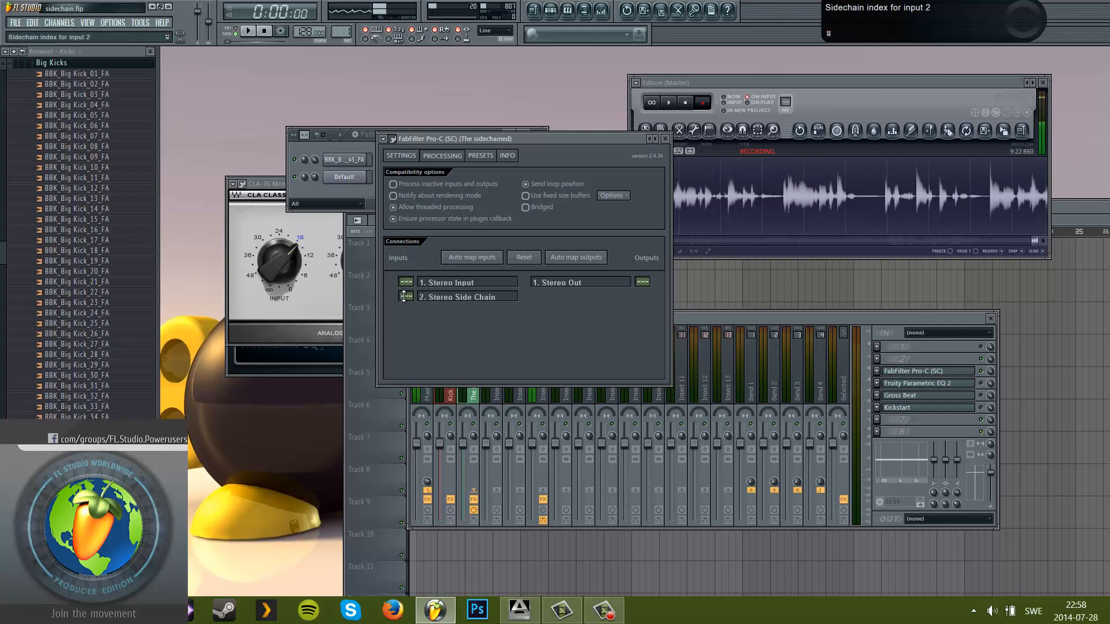
left_click_drag(404, 297, 404, 289)
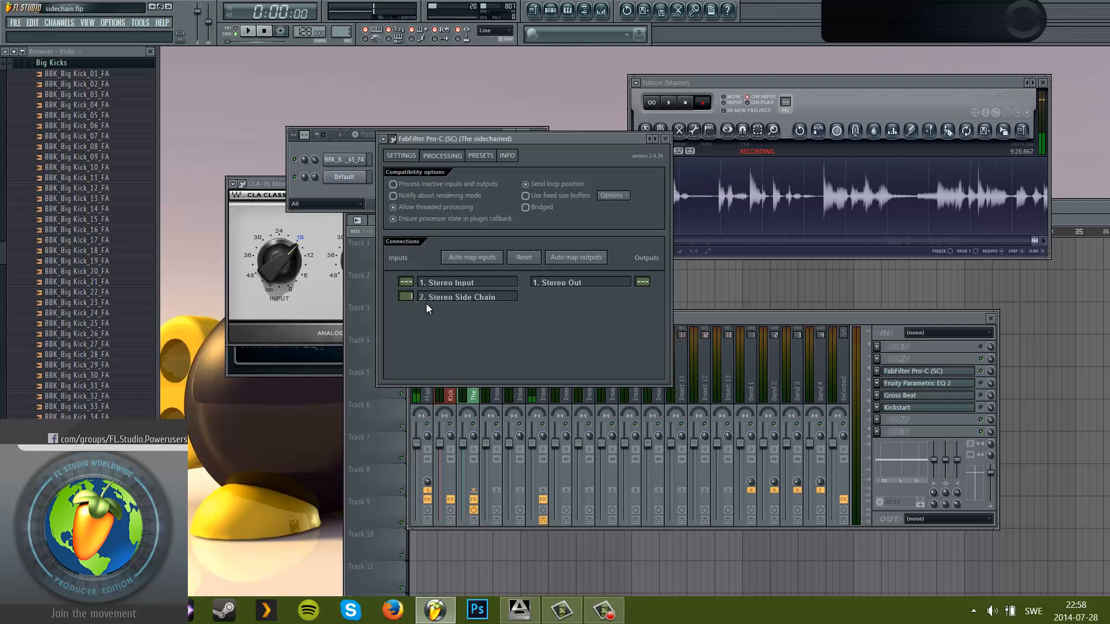
- Load Fruity Limiter into the second effect slot of The sidechained track, show its compressor controls, and close its window
left_click(877, 359)
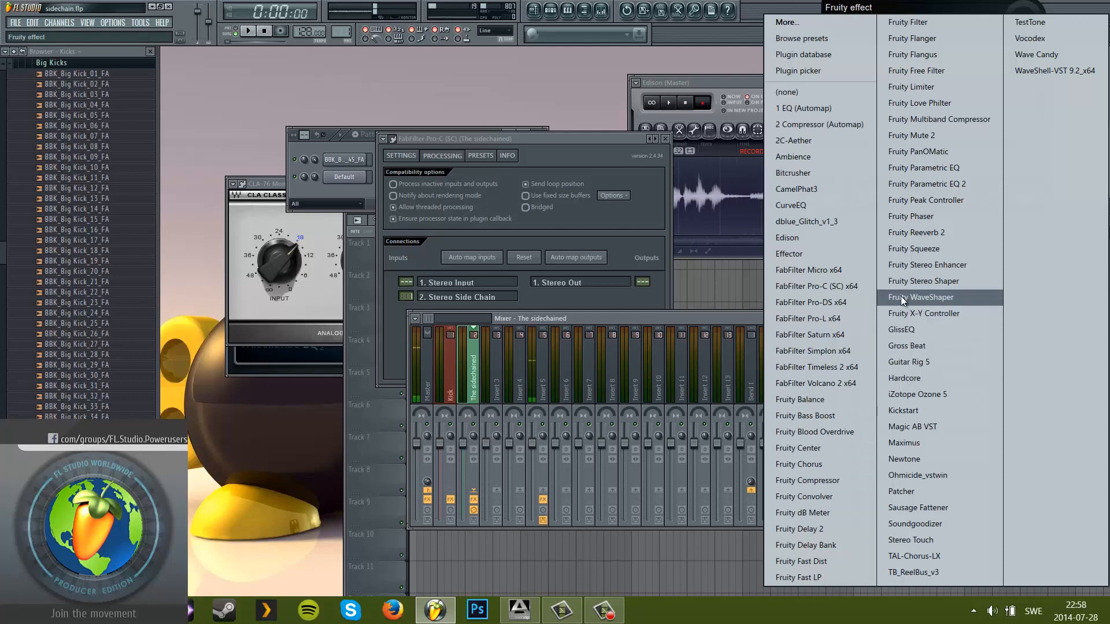
left_click(956, 87)
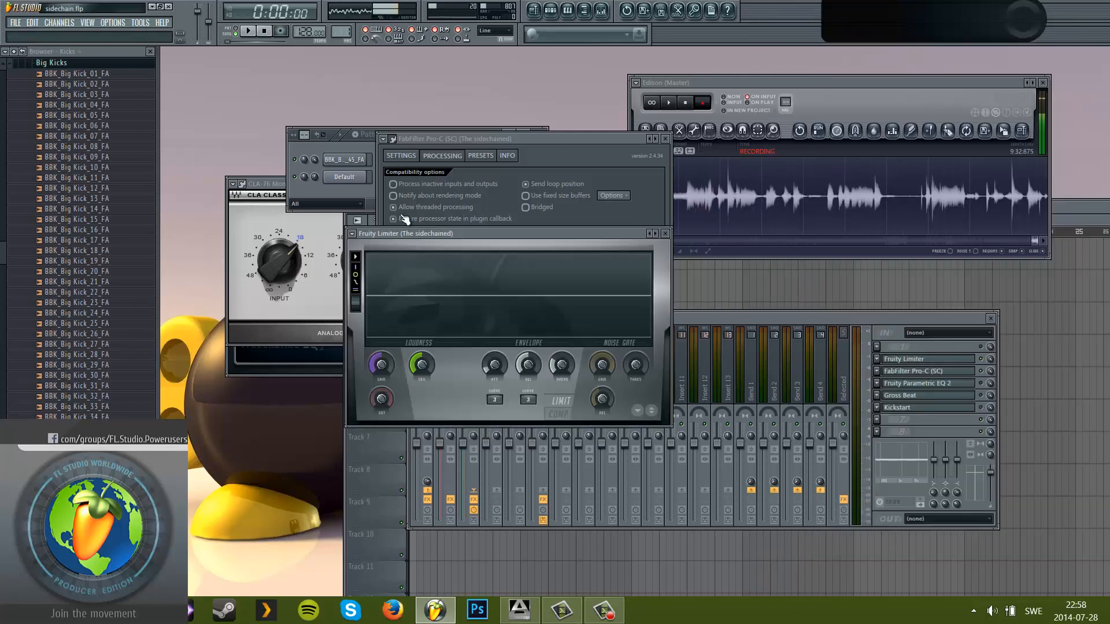
left_click_drag(498, 234, 752, 204)
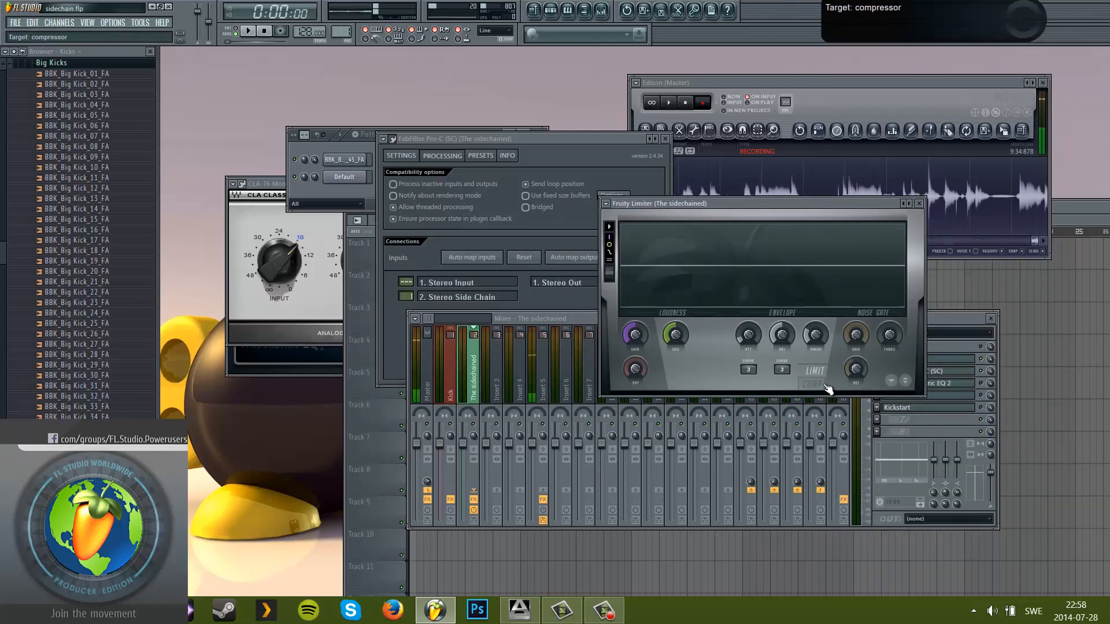
left_click(825, 385)
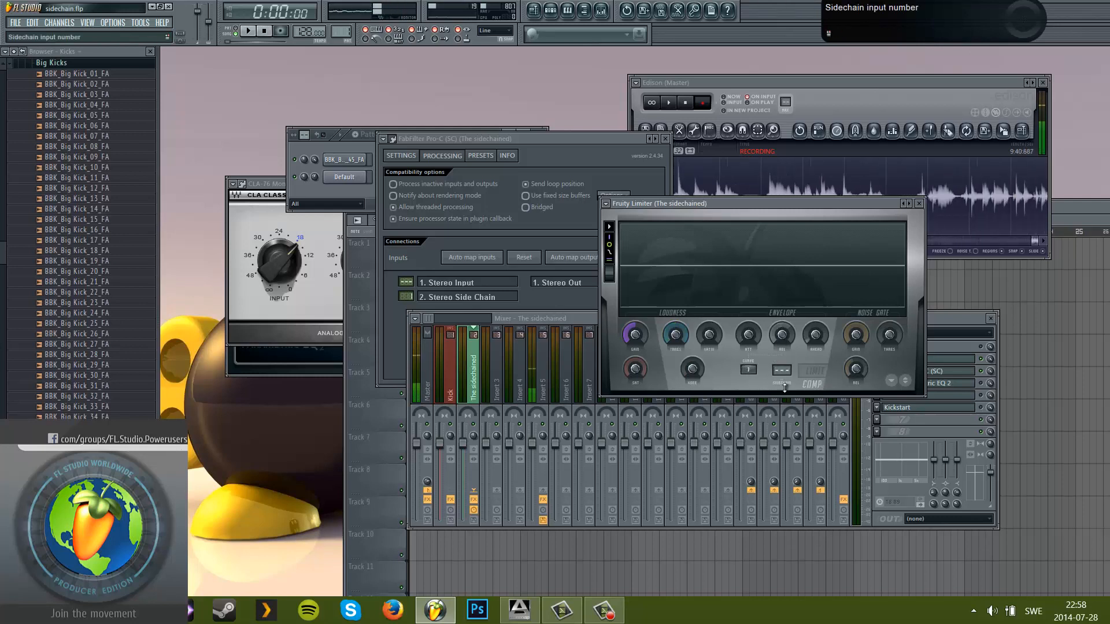
left_click(919, 204)
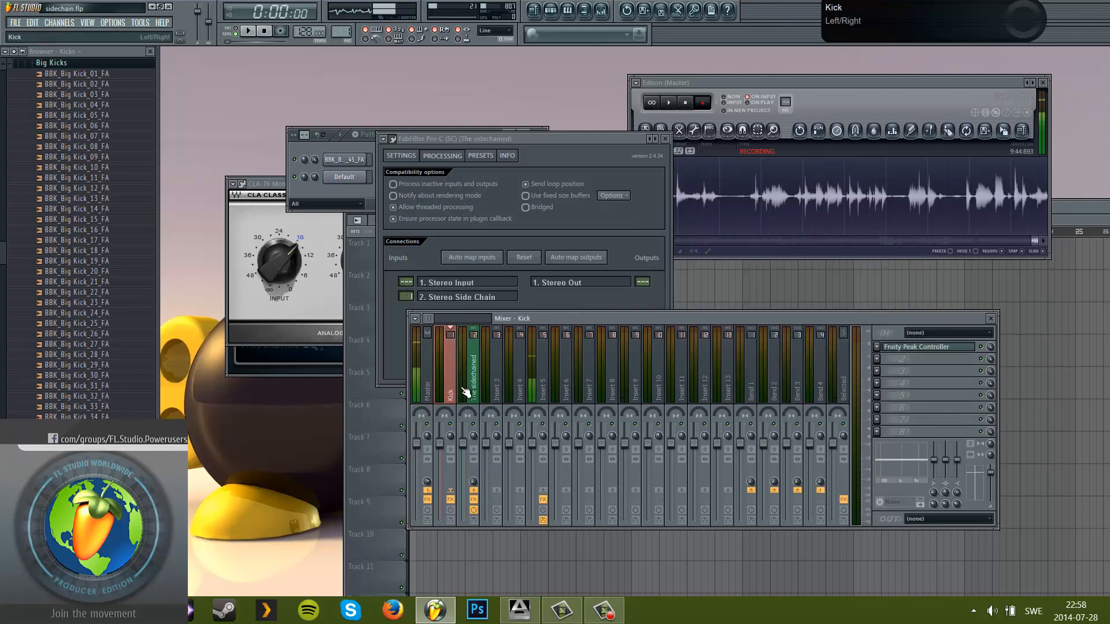
- Remove Fruity Limiter from the second effect slot of The sidechained track
left_click(877, 362)
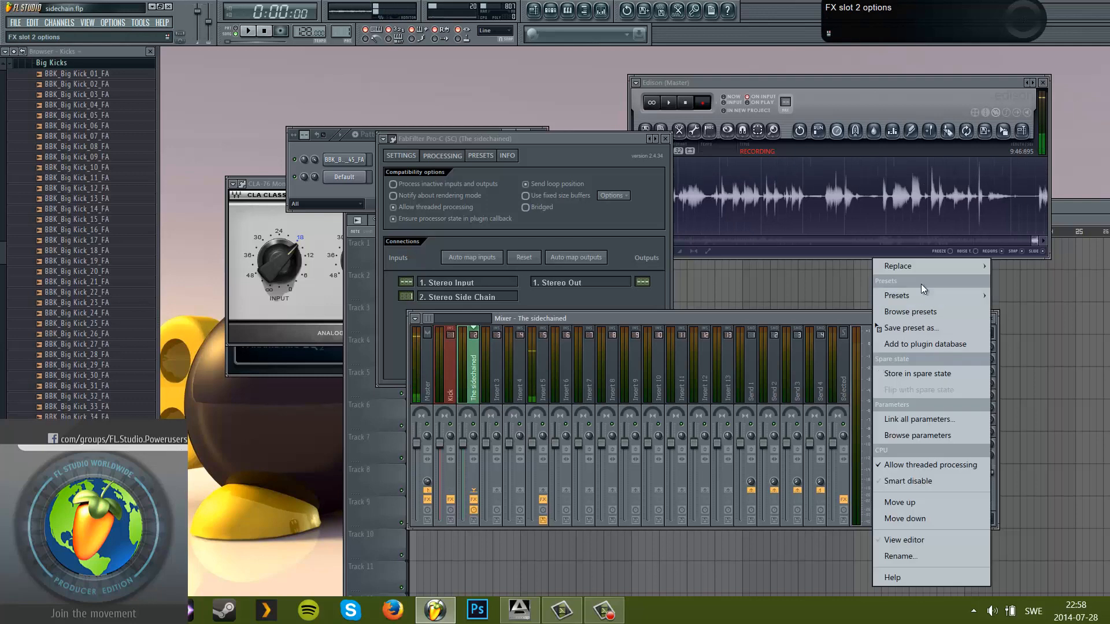
mouse_move(925, 273)
left_click(825, 100)
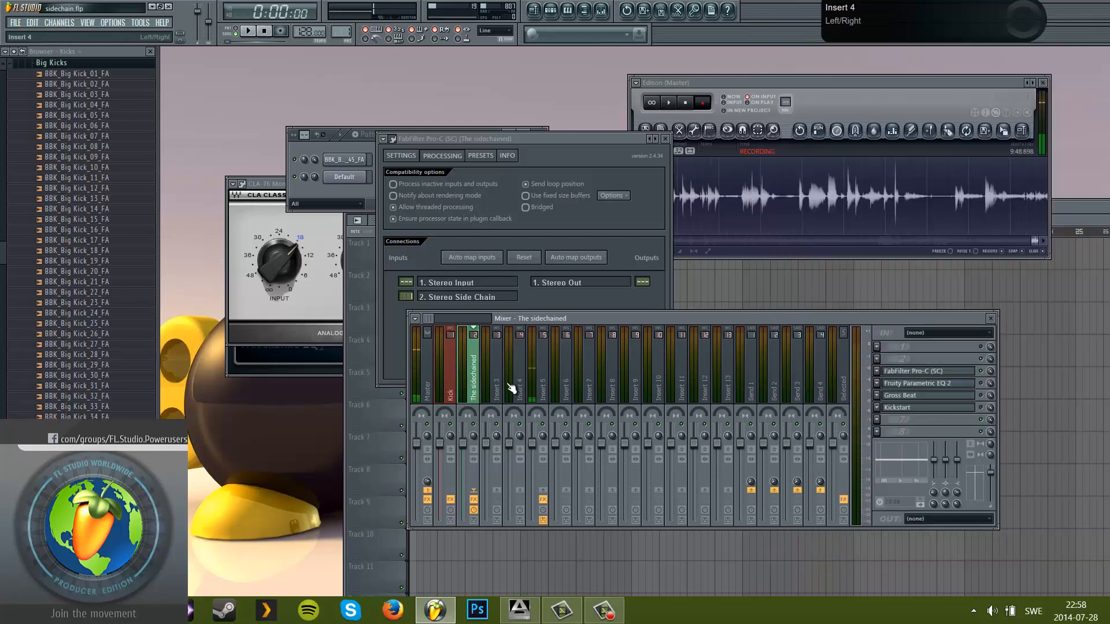
- Show Pro-C's expert side chain controls and set the input signal to external with left/right channel processing
left_click(393, 140)
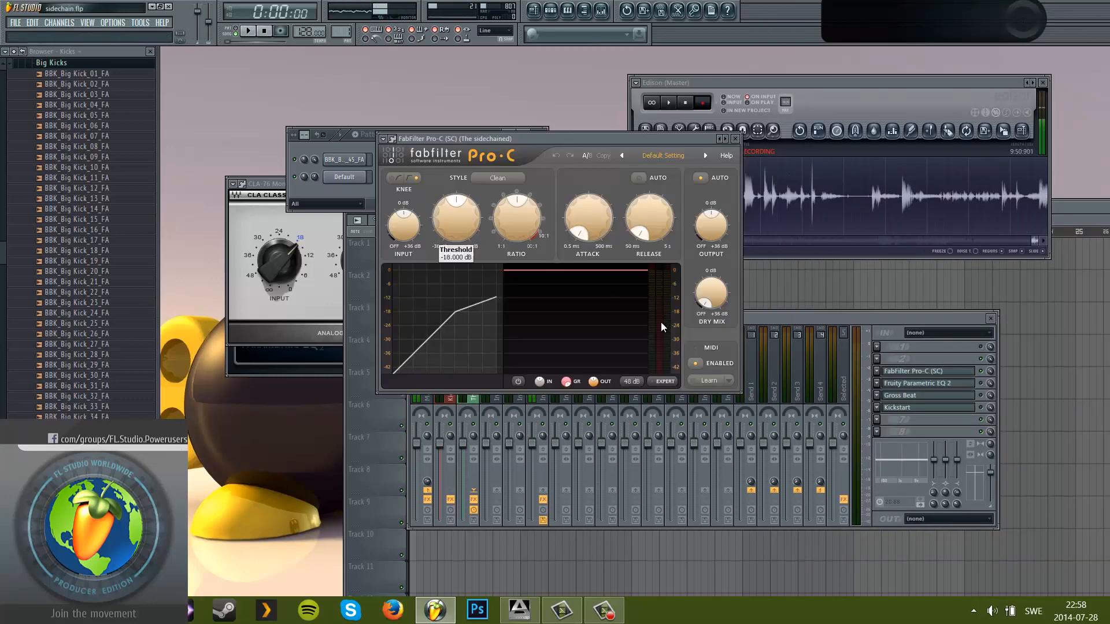
left_click(663, 383)
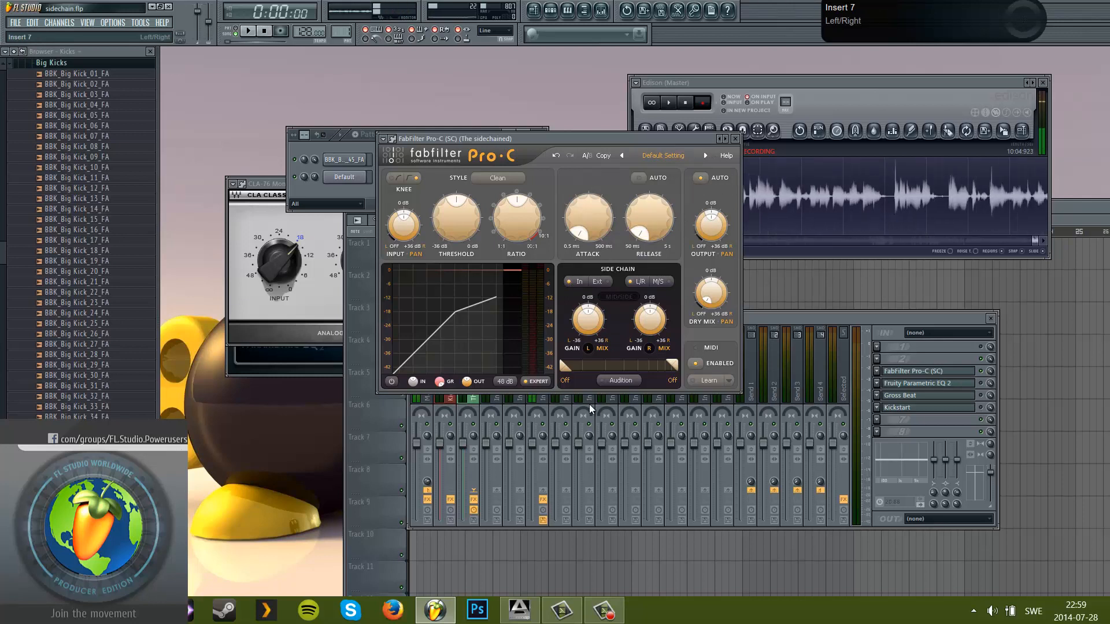
left_click(605, 281)
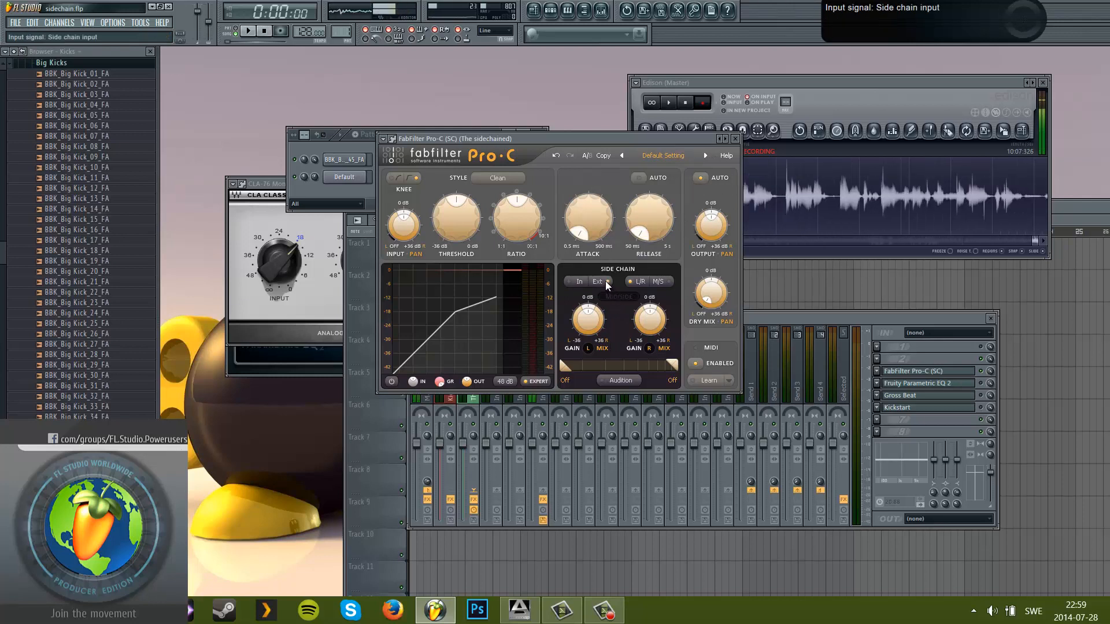
left_click(660, 281)
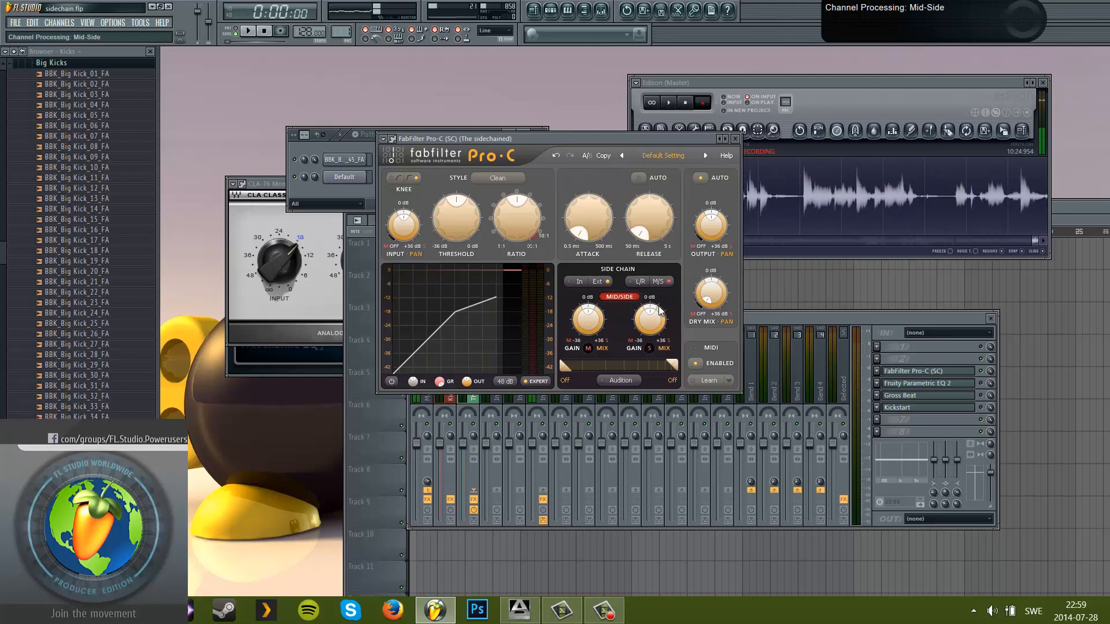
left_click(647, 283)
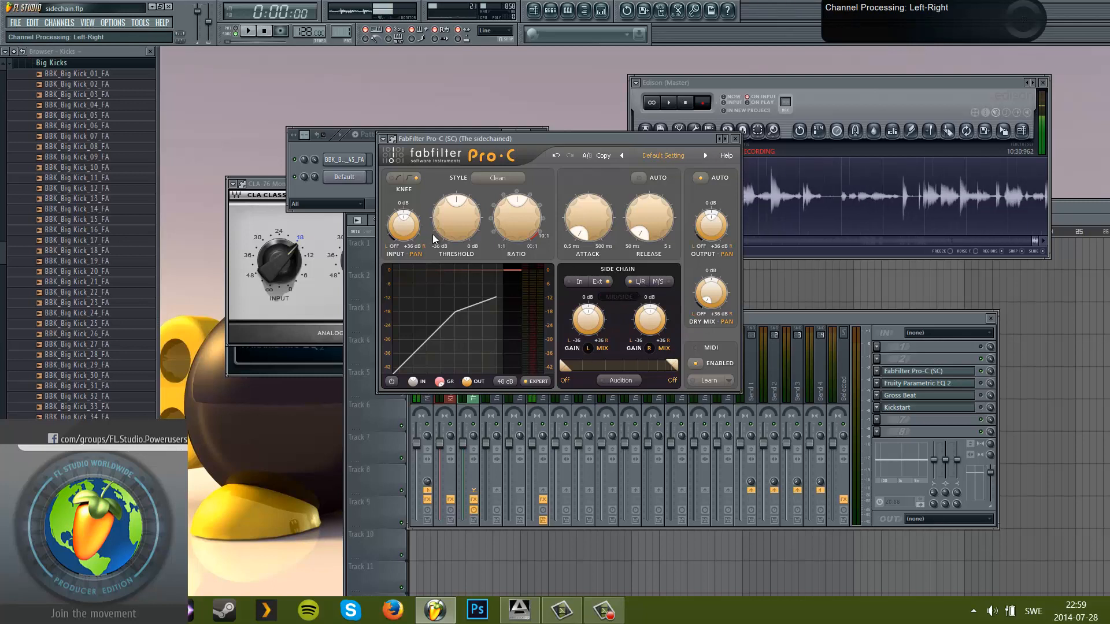
- Set Pro-C's threshold to -36 dB and its ratio to 100:1
mouse_move(440, 222)
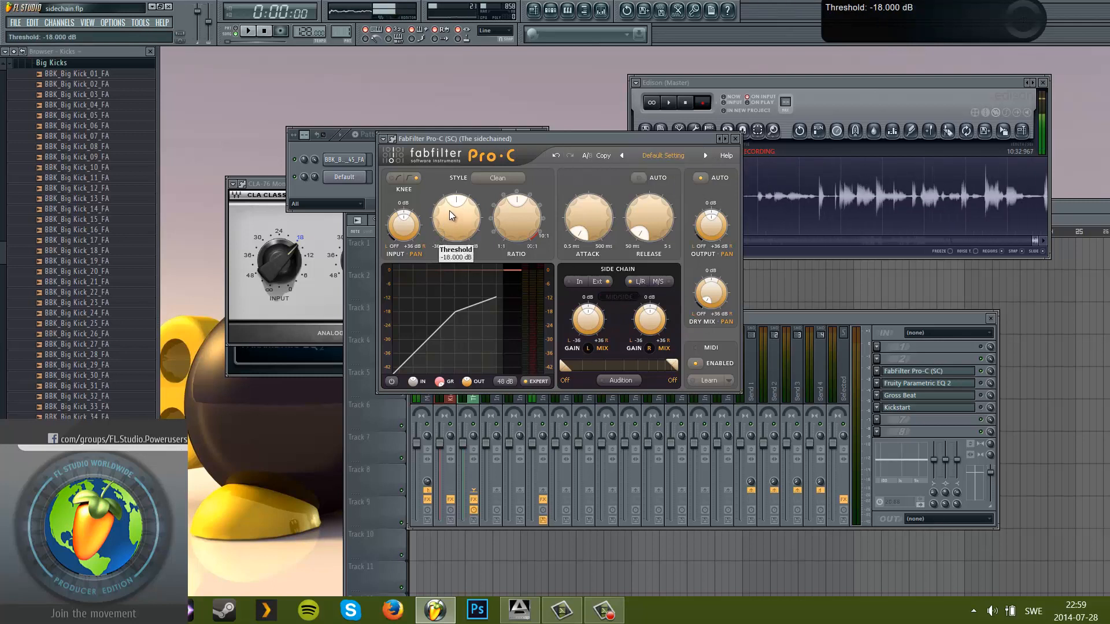
left_click_drag(453, 223, 465, 287)
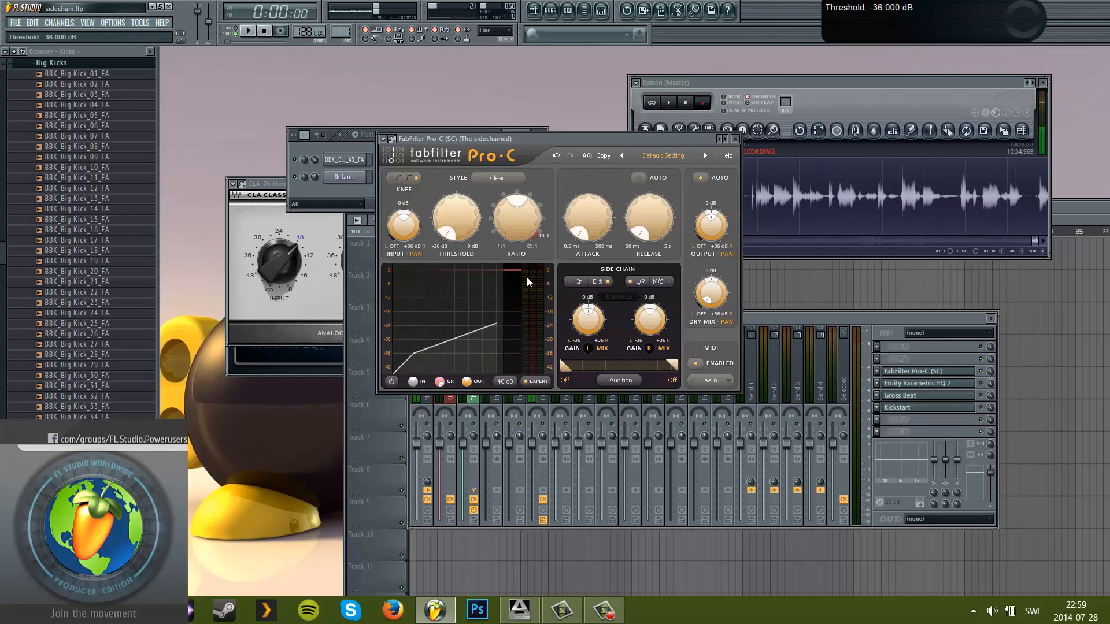
left_click_drag(525, 217, 519, 193)
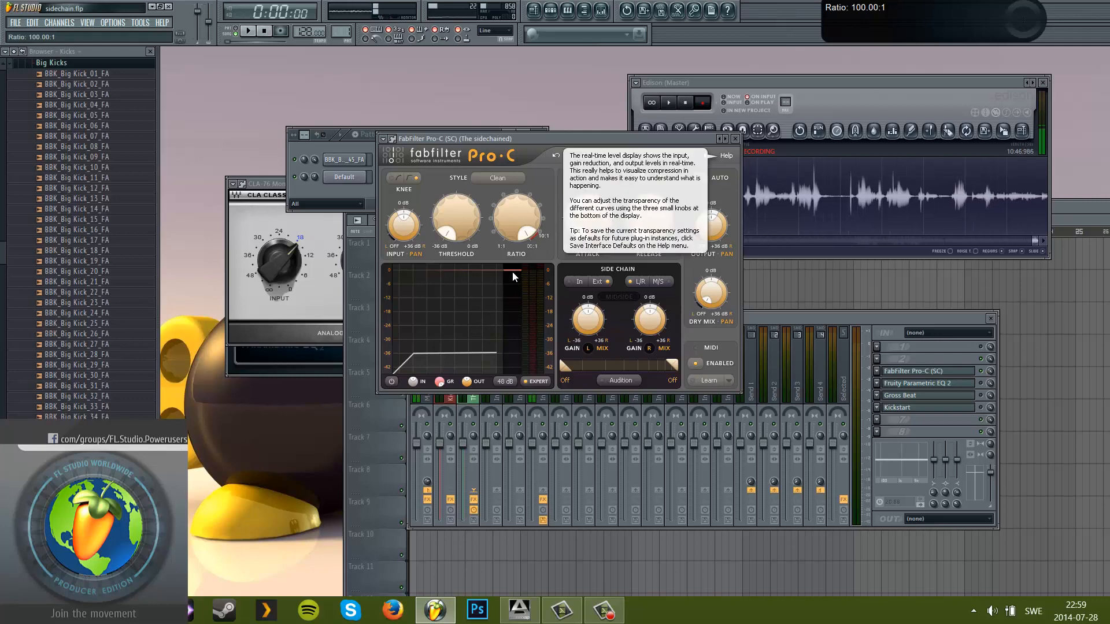
- Compare Pro-C's soft and hard knee shapes during playback, finishing with the soft knee
left_click(396, 176)
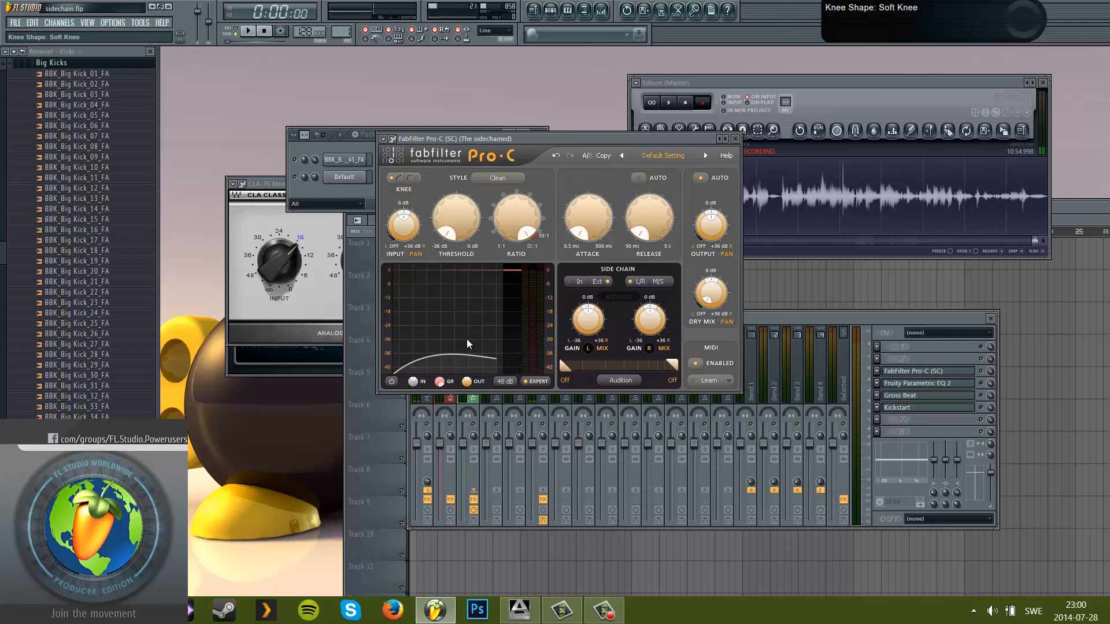
mouse_move(468, 339)
key("space")
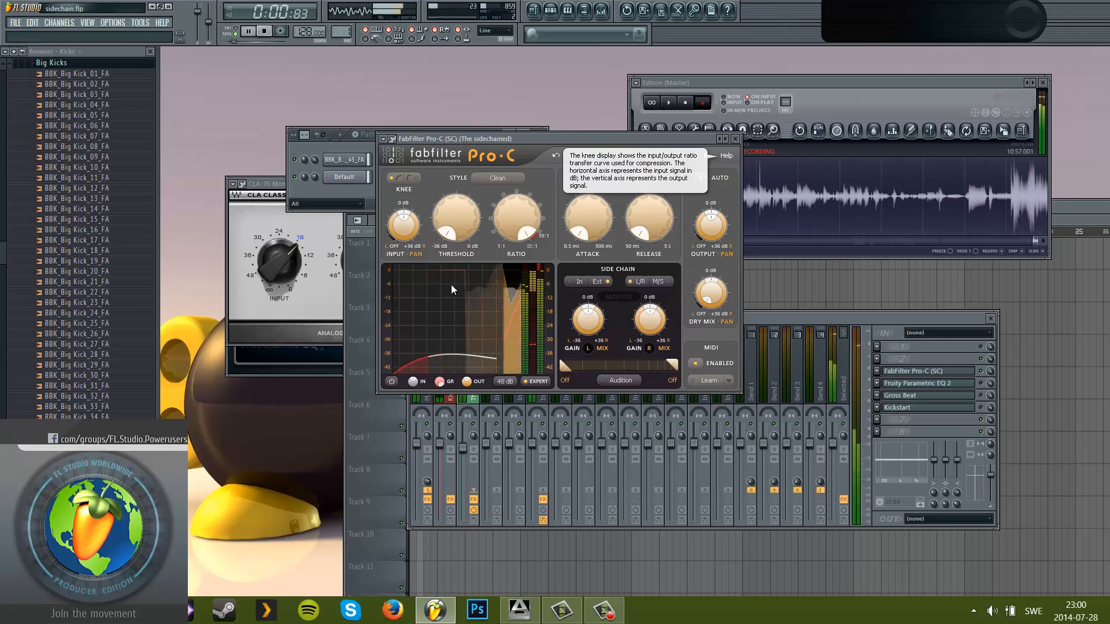
left_click(418, 178)
key("space")
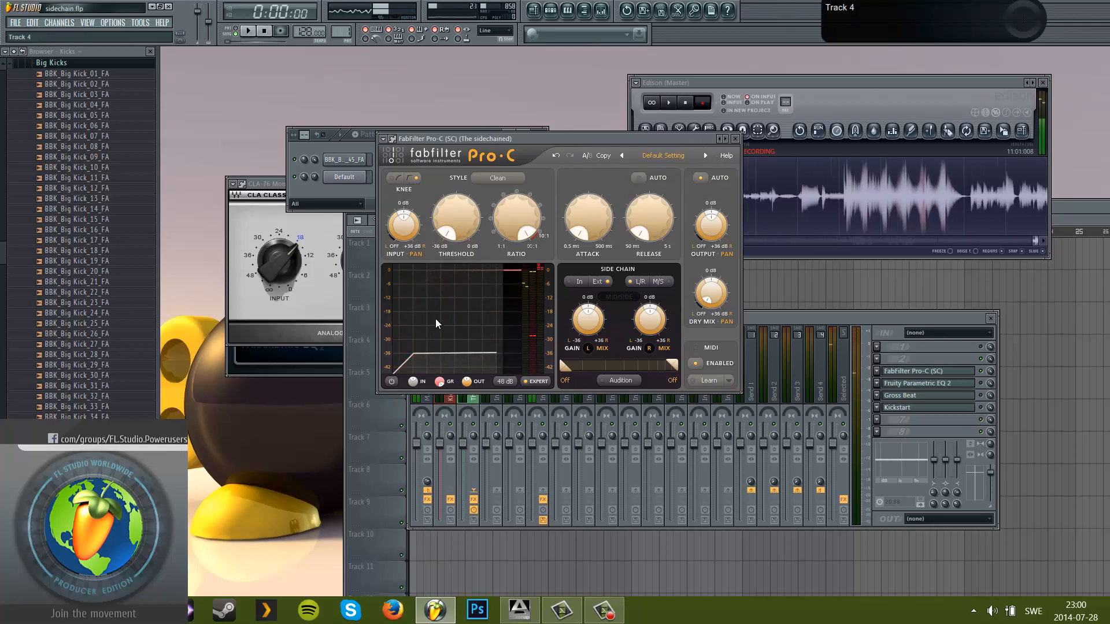
mouse_move(430, 283)
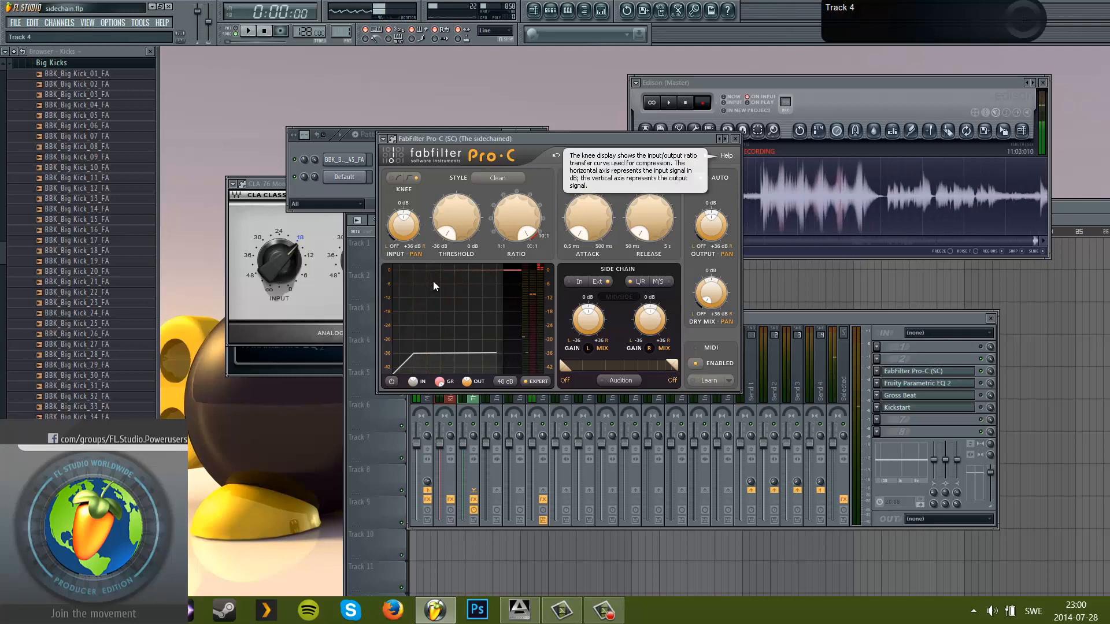
left_click(391, 178)
key("space")
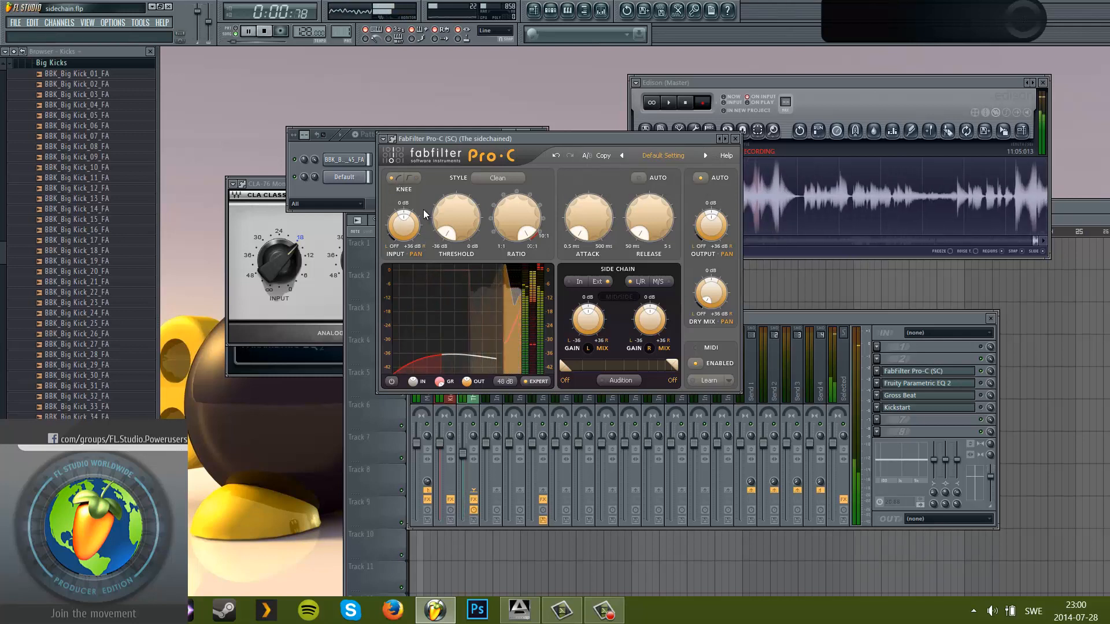
left_click(414, 178)
key("space")
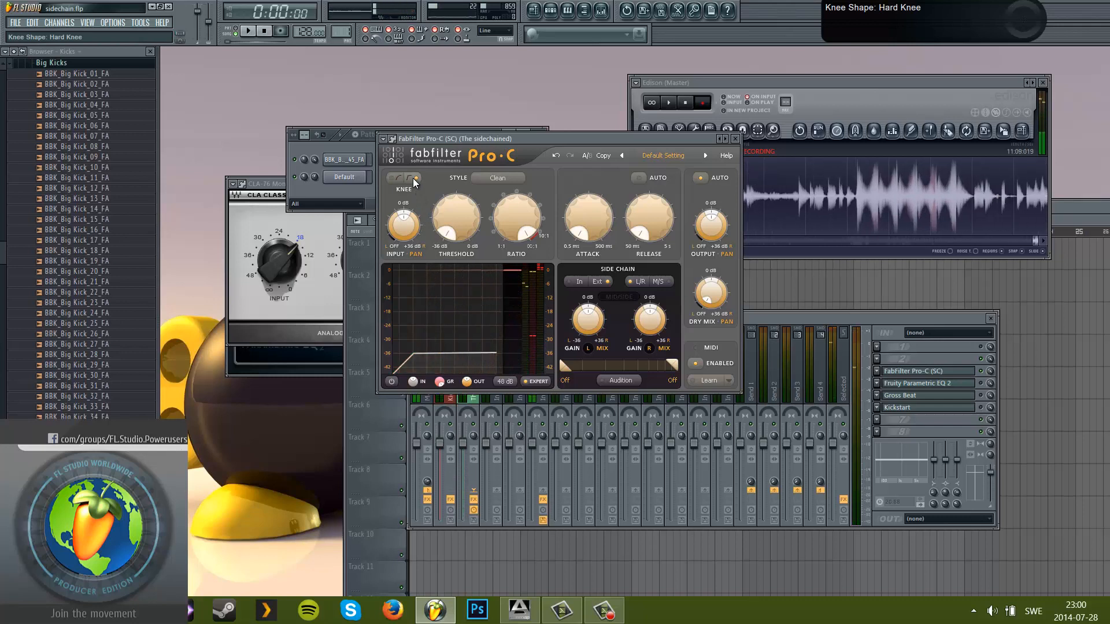
left_click(393, 178)
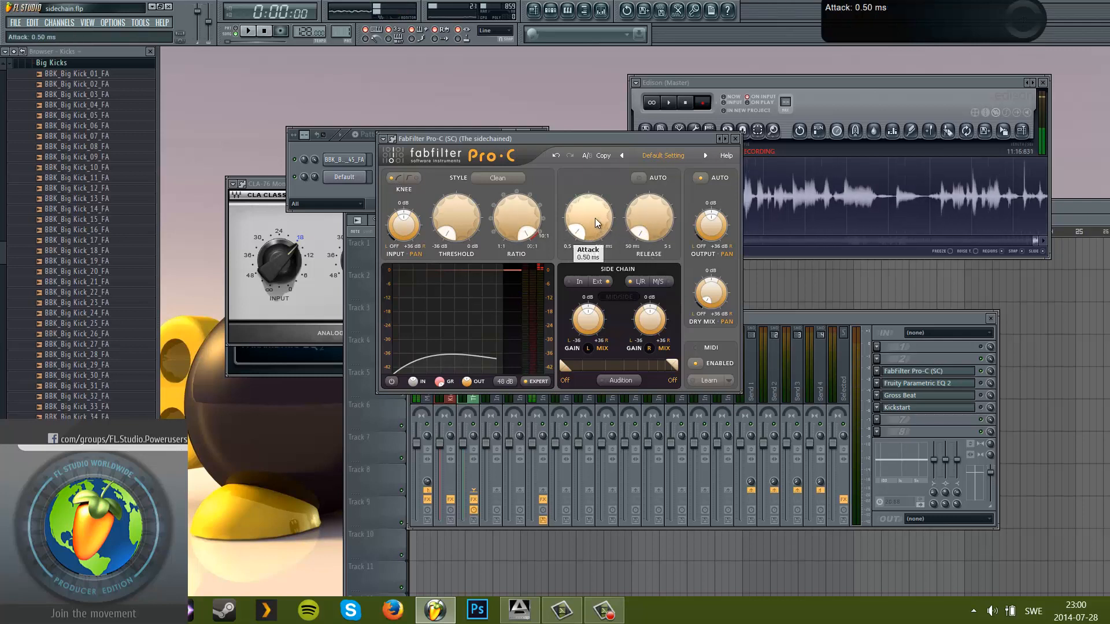
- Try out a change to Pro-C's dry mix level during playback
mouse_move(640, 233)
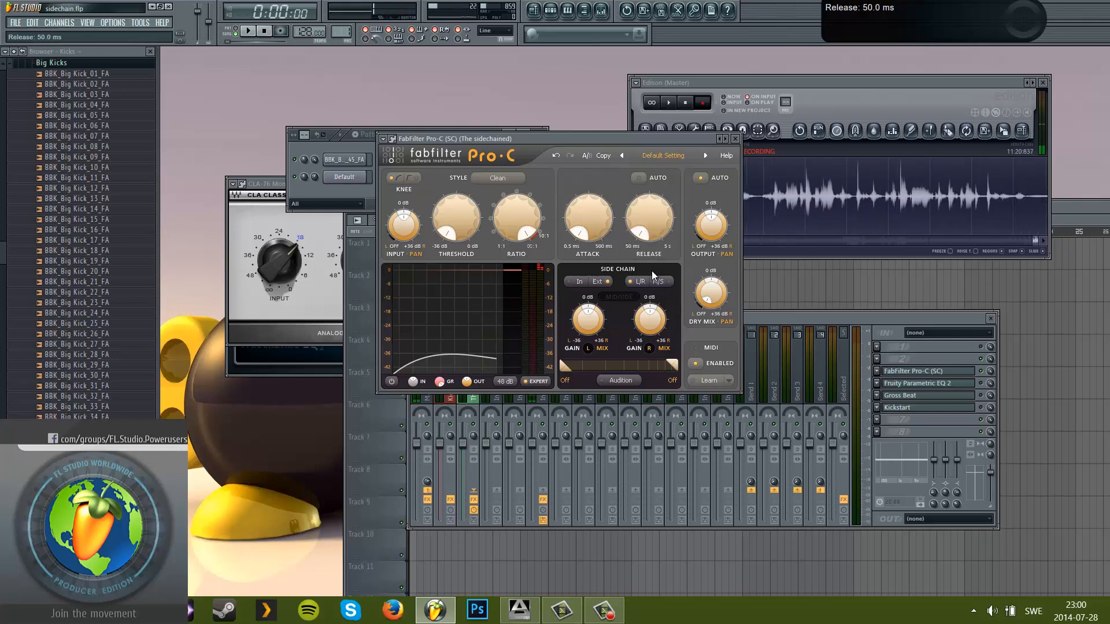
mouse_move(709, 299)
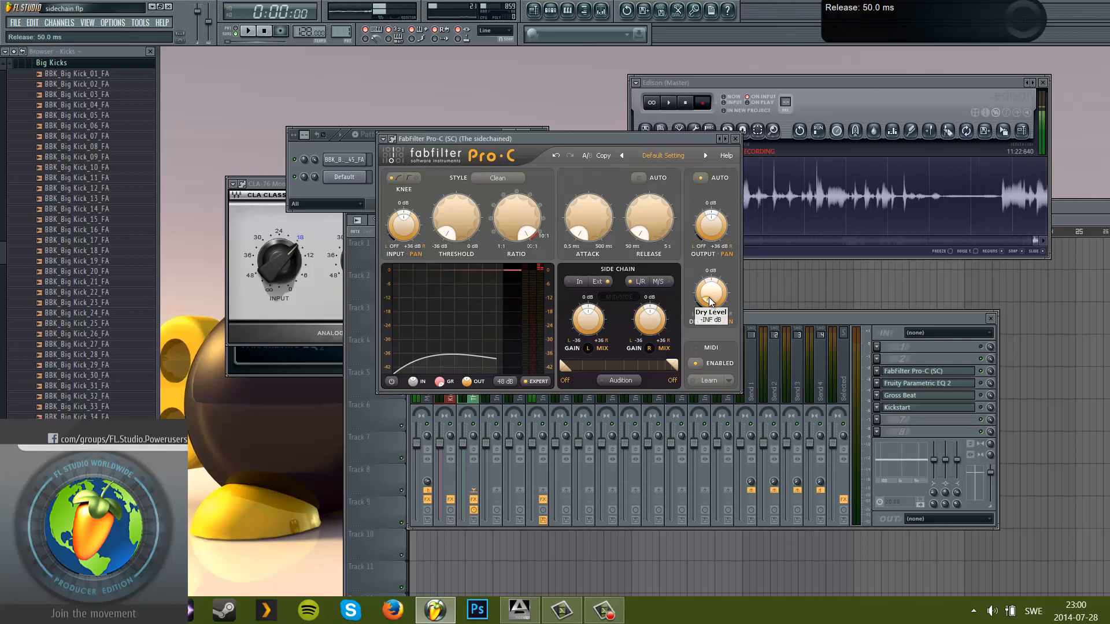
key("space")
left_click_drag(710, 301, 688, 292)
key("space")
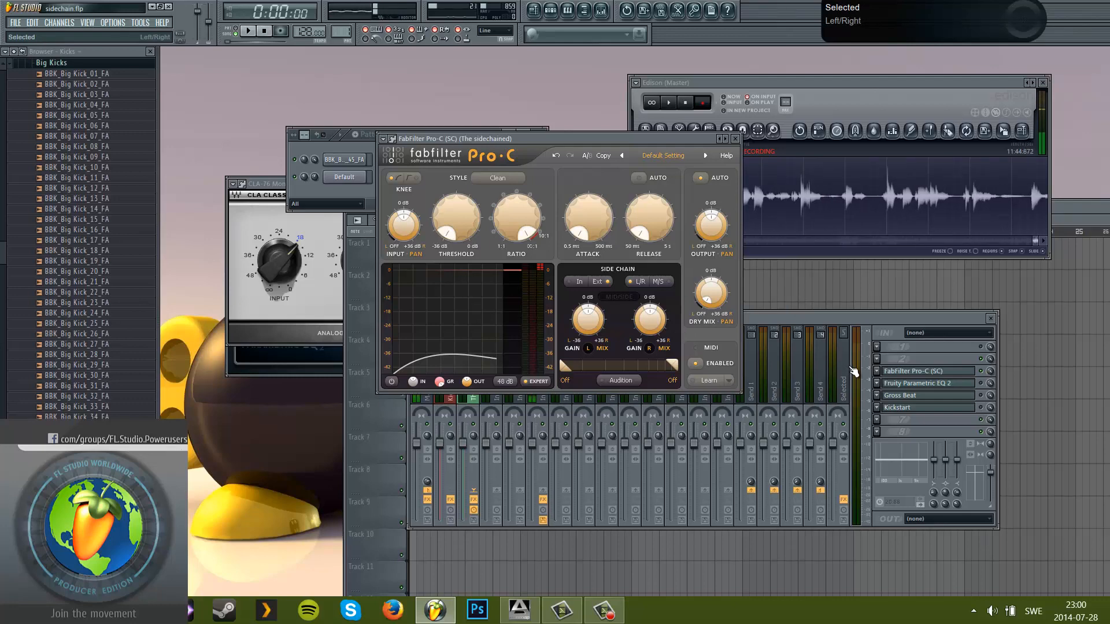
left_click(877, 371)
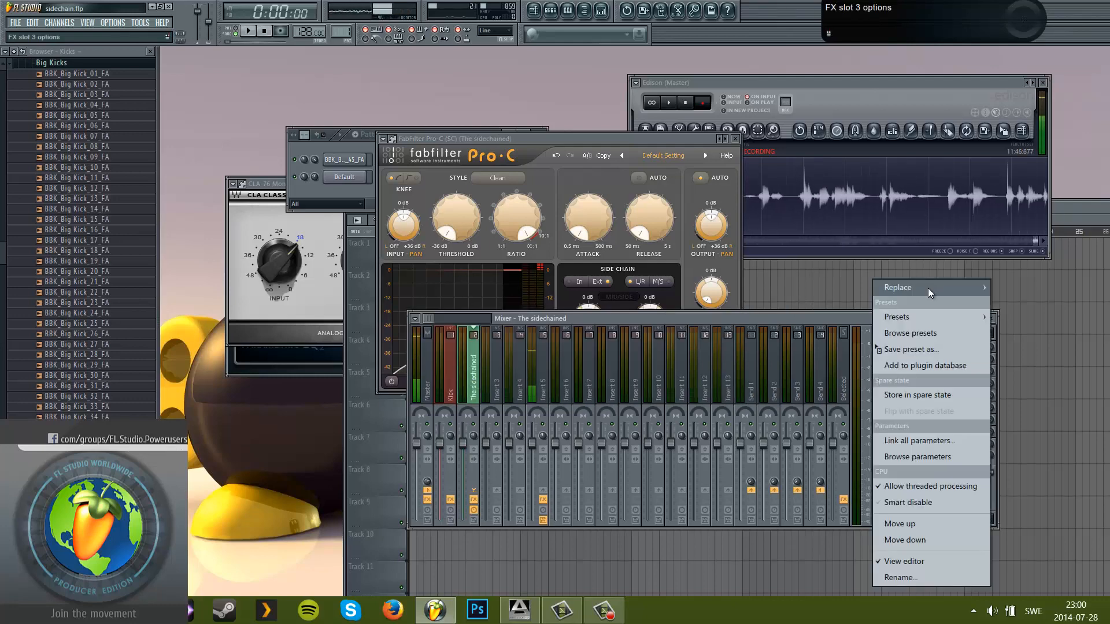
mouse_move(928, 288)
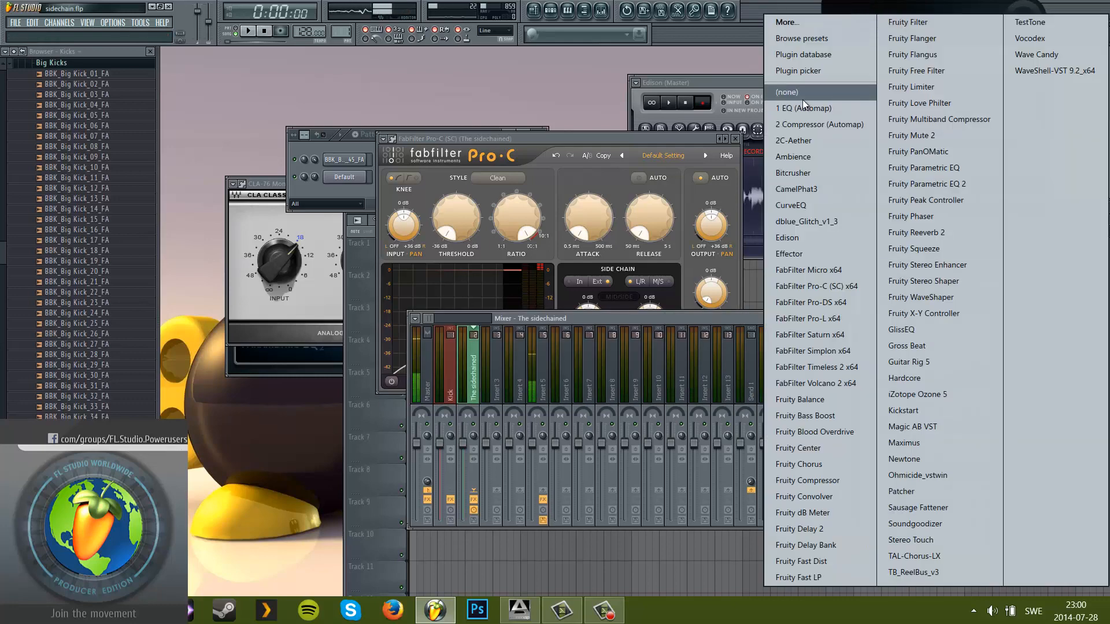
left_click(599, 175)
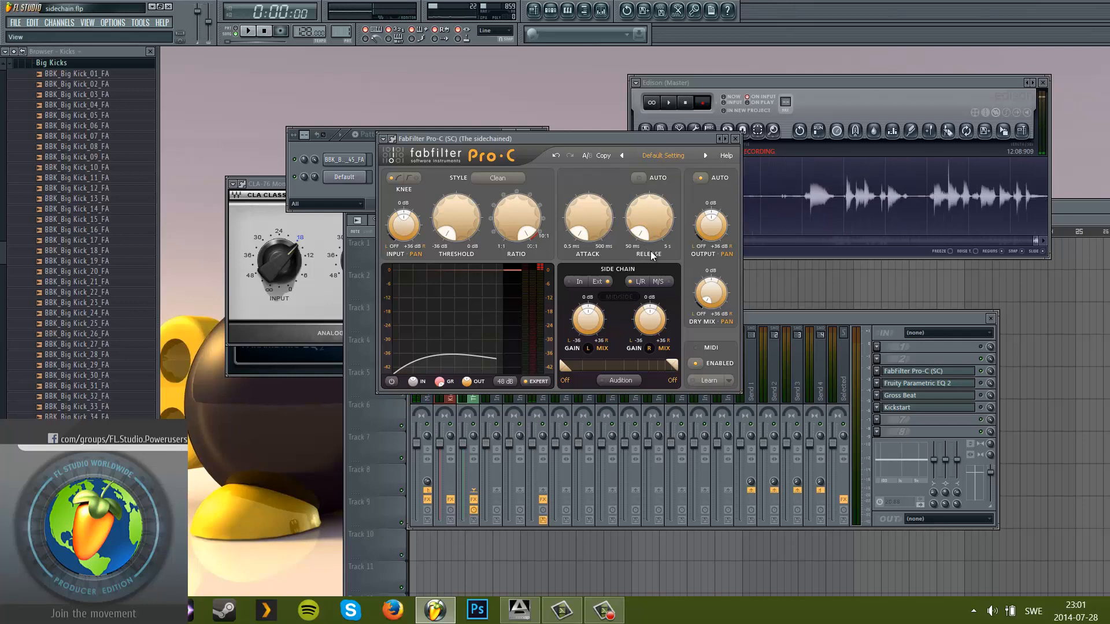
- Remove FabFilter Pro-C from slot 3 of the sidechained track, leaving the slot set to (none)
mouse_move(727, 296)
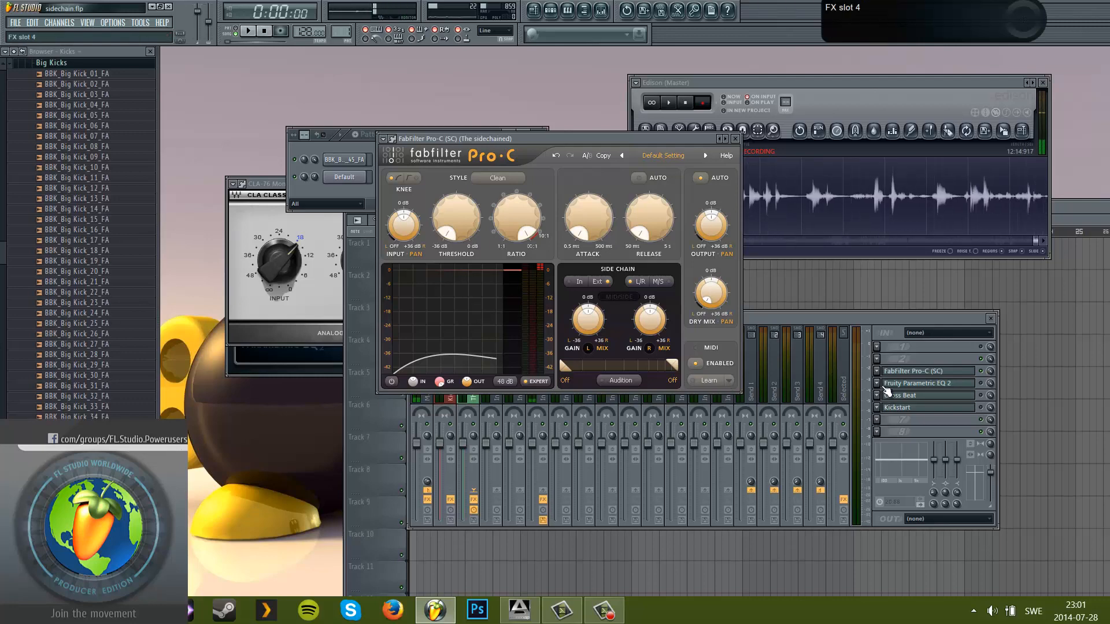
left_click(877, 371)
left_click(856, 281)
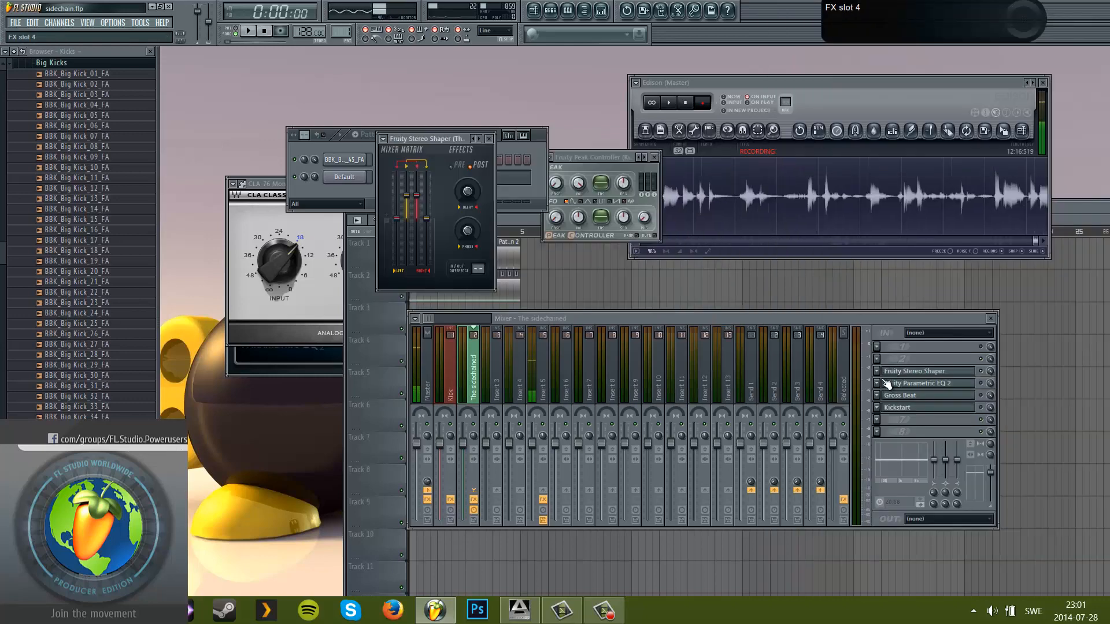
left_click(877, 373)
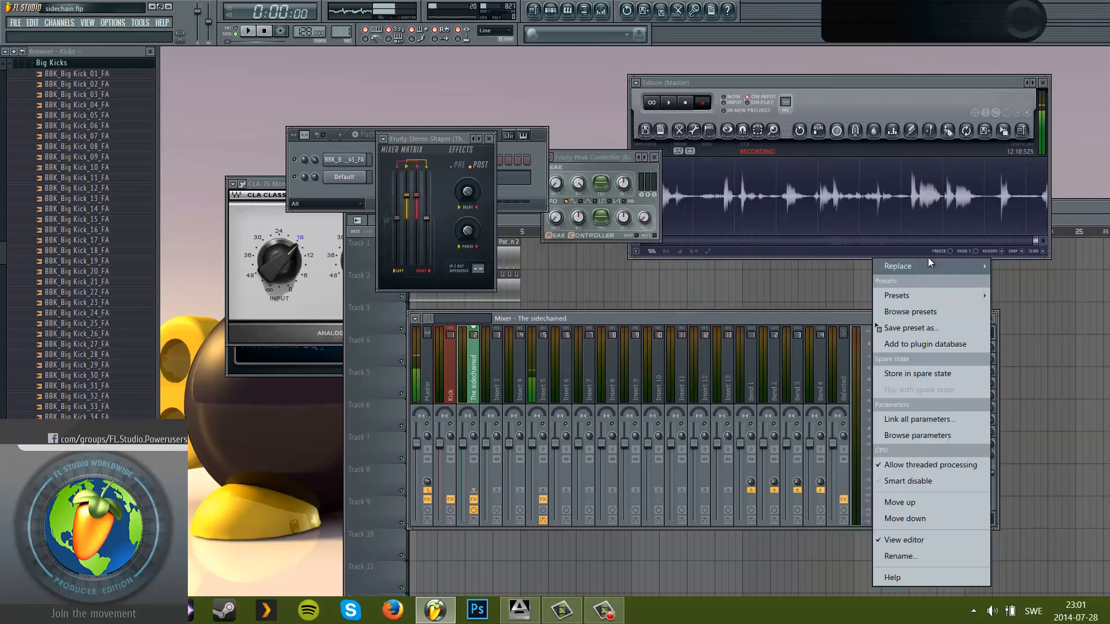
mouse_move(928, 258)
left_click(851, 93)
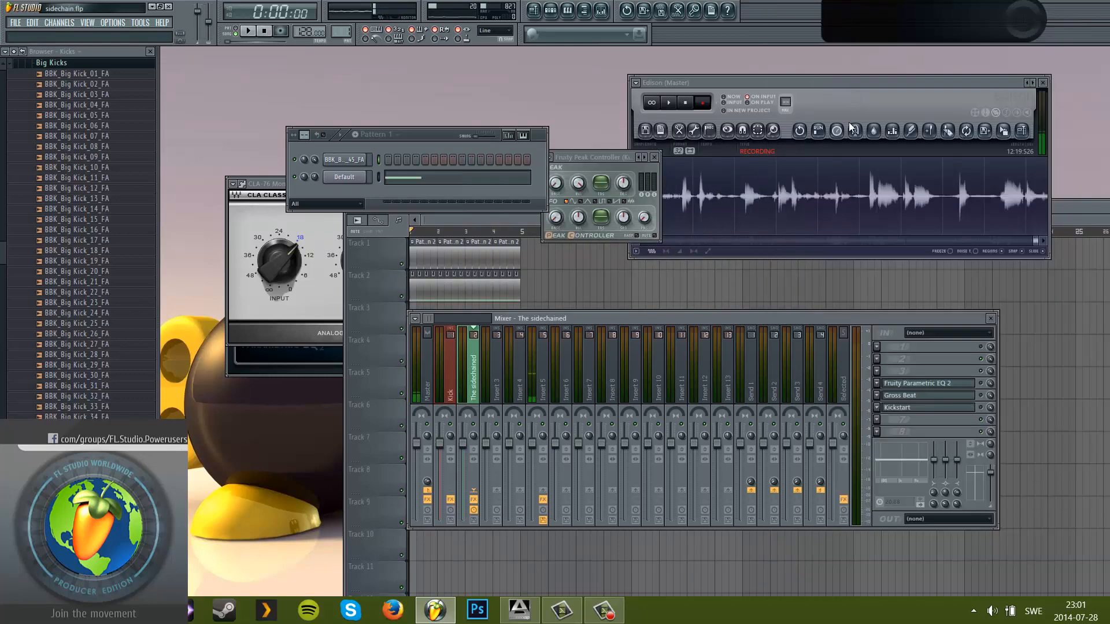
- Show the sidechained track's Fruity Parametric EQ 2 and place its window above the mixer
left_click(924, 384)
left_click_drag(415, 185, 751, 108)
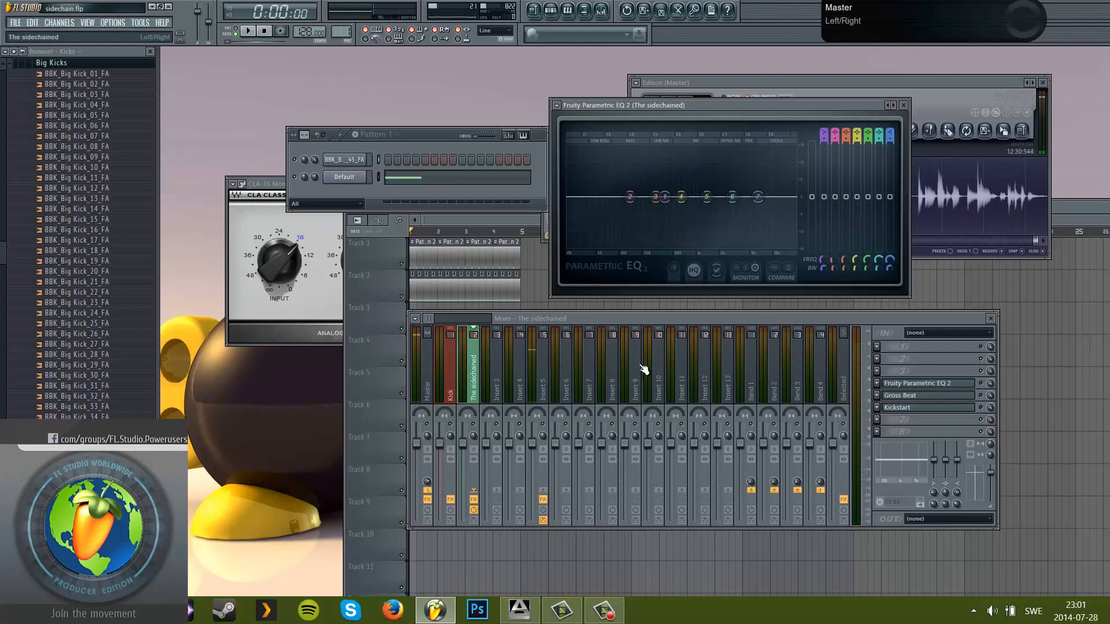
left_click_drag(690, 107, 688, 113)
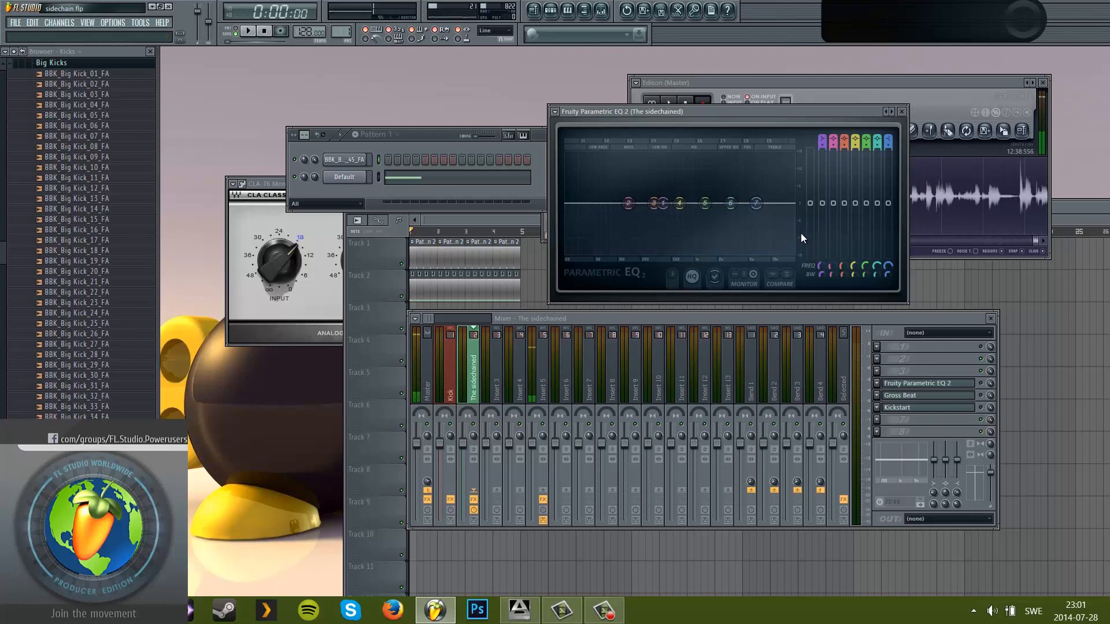
- Show the Kick track's Fruity Peak Controller and place it beside the Parametric EQ 2 window
left_click(450, 381)
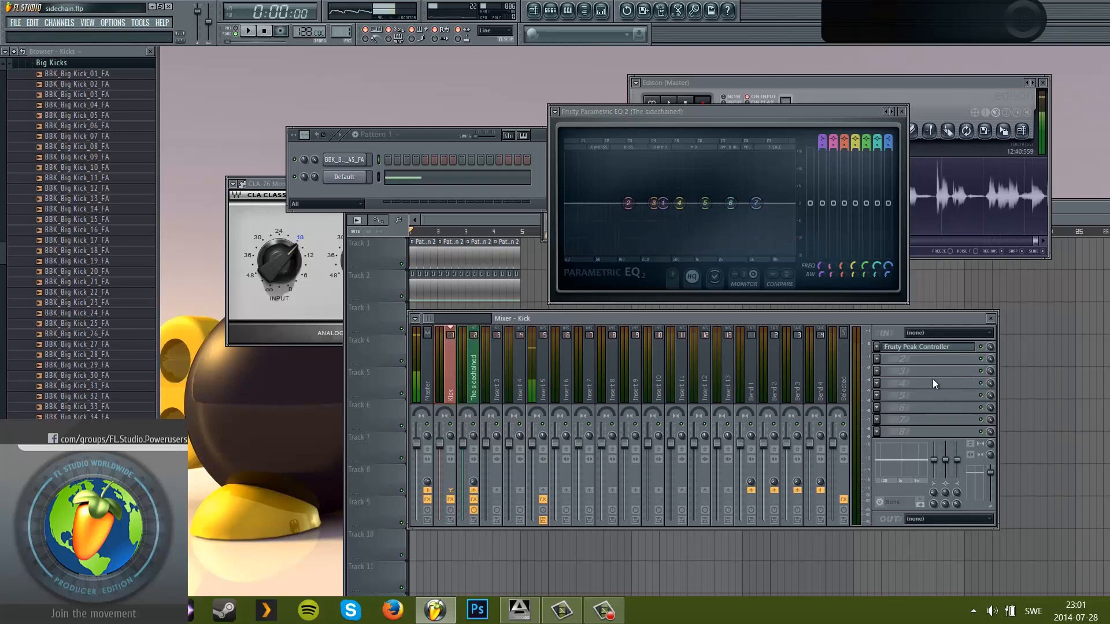
left_click(929, 348)
left_click_drag(612, 155, 460, 228)
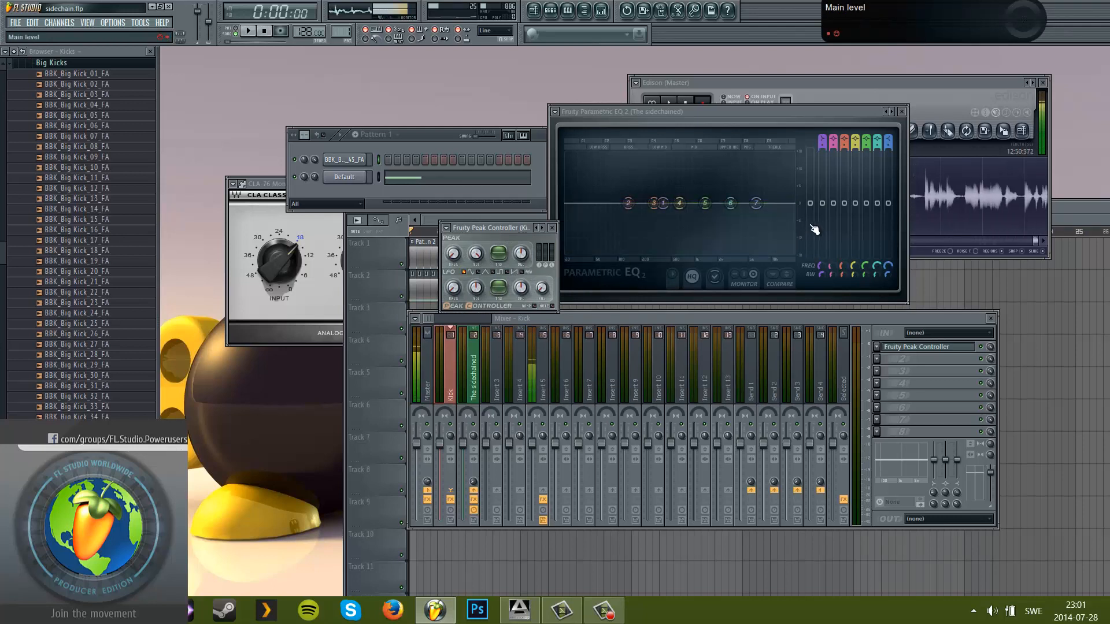
- Create an automation clip for the band 1 level of the sidechained track's Parametric EQ 2
mouse_move(824, 208)
left_mouse_down()
mouse_move(832, 170)
mouse_move(824, 243)
mouse_move(823, 206)
left_mouse_up()
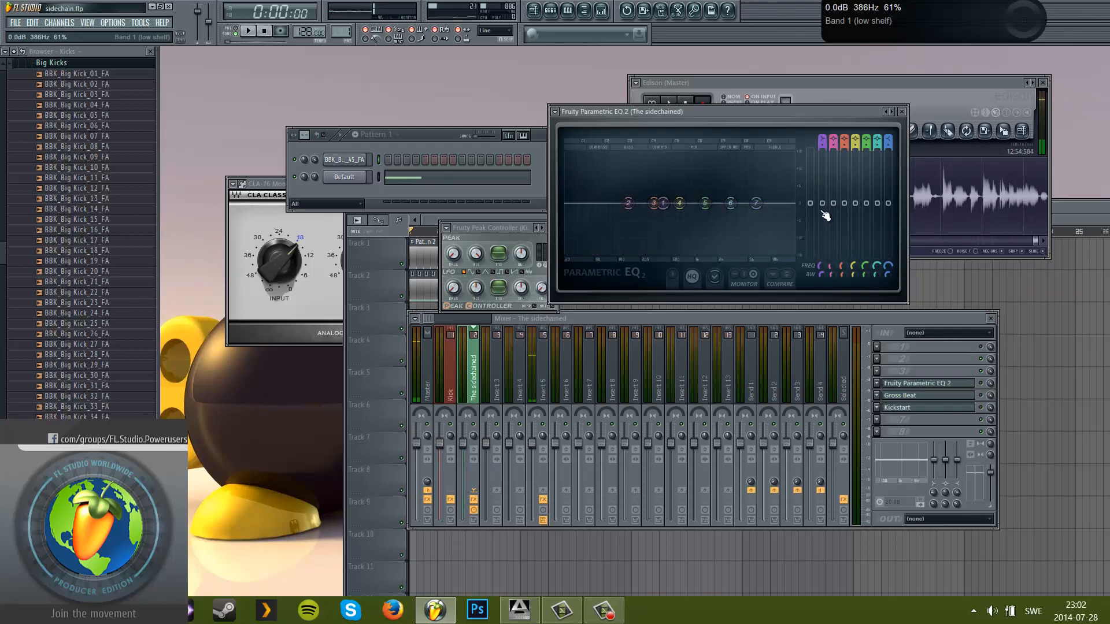
right_click(823, 205)
left_click(895, 307)
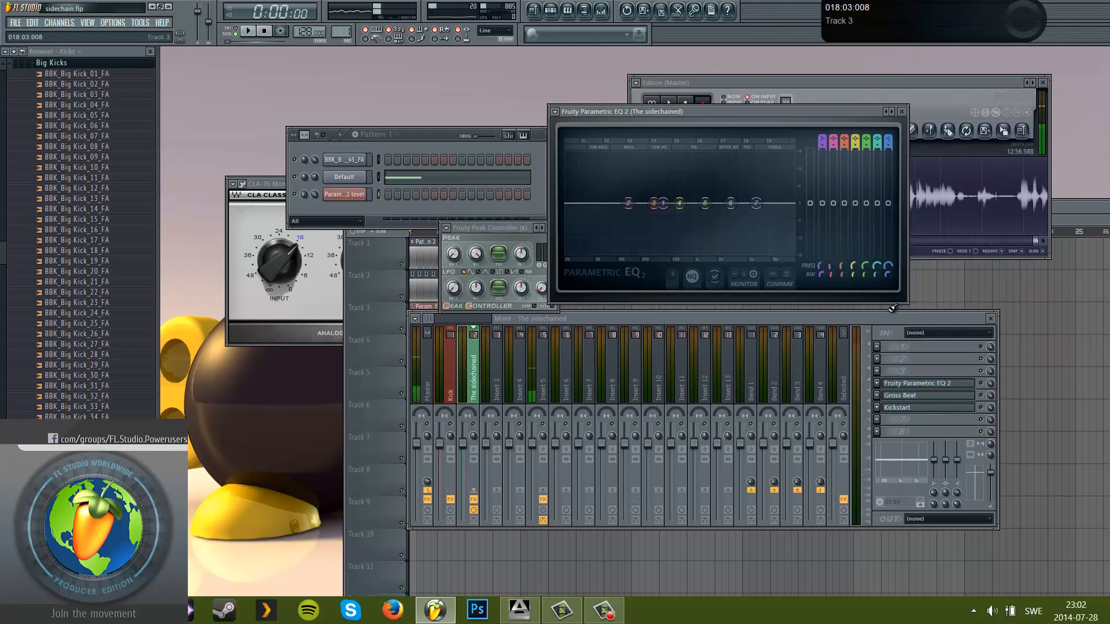
right_click(824, 207)
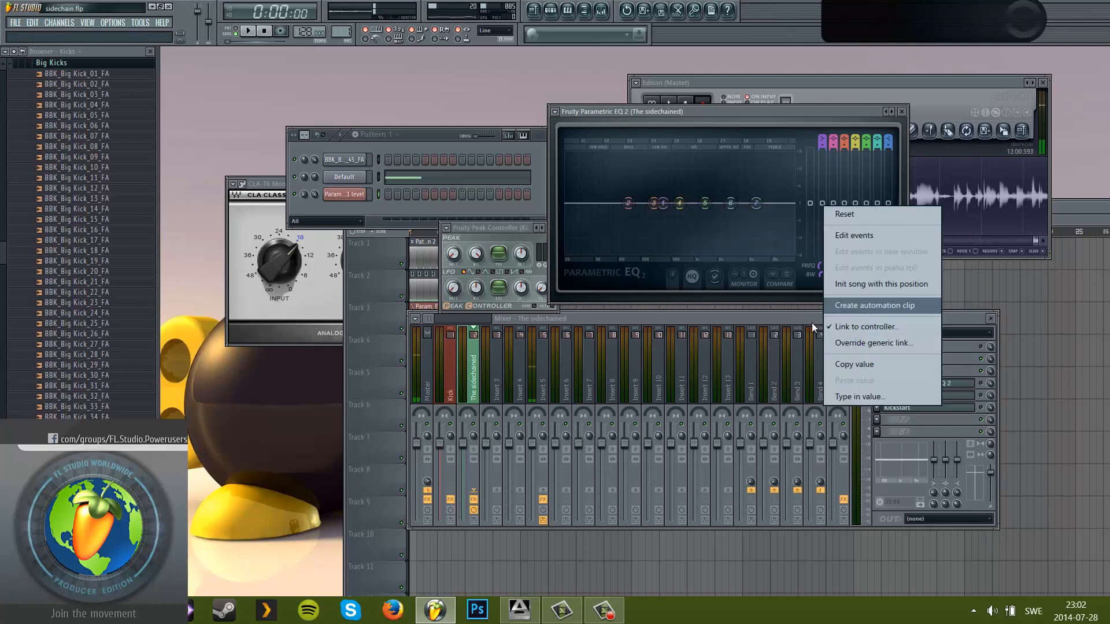
left_click(808, 356)
- Move the mixer out of the way and delete the band 1 level automation channel
left_click_drag(808, 319, 892, 391)
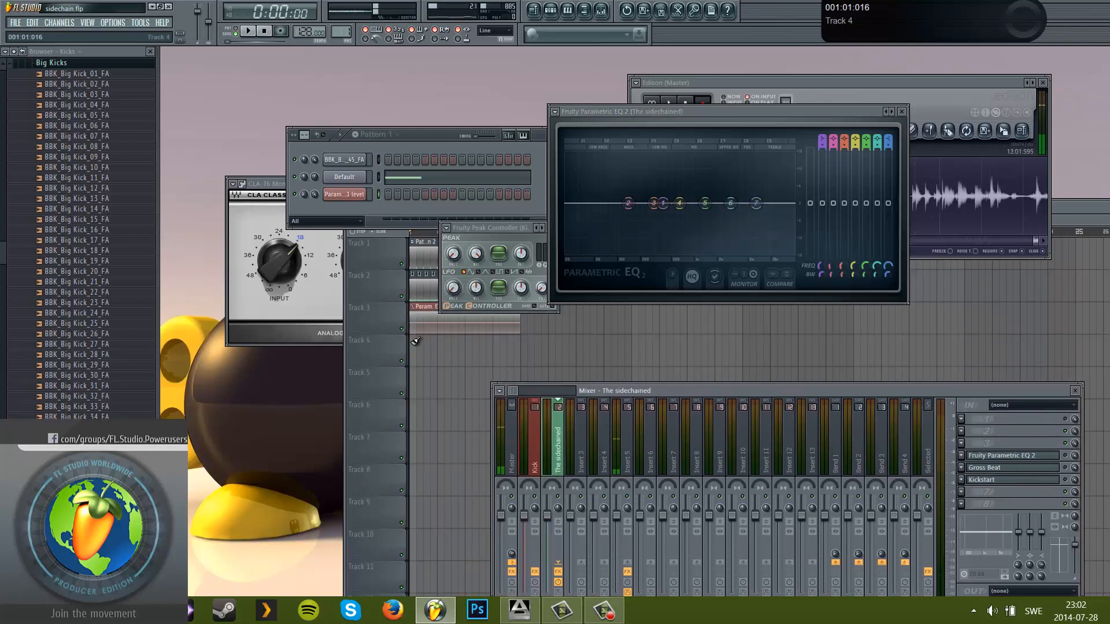
left_click(373, 197)
key("alt+Delete")
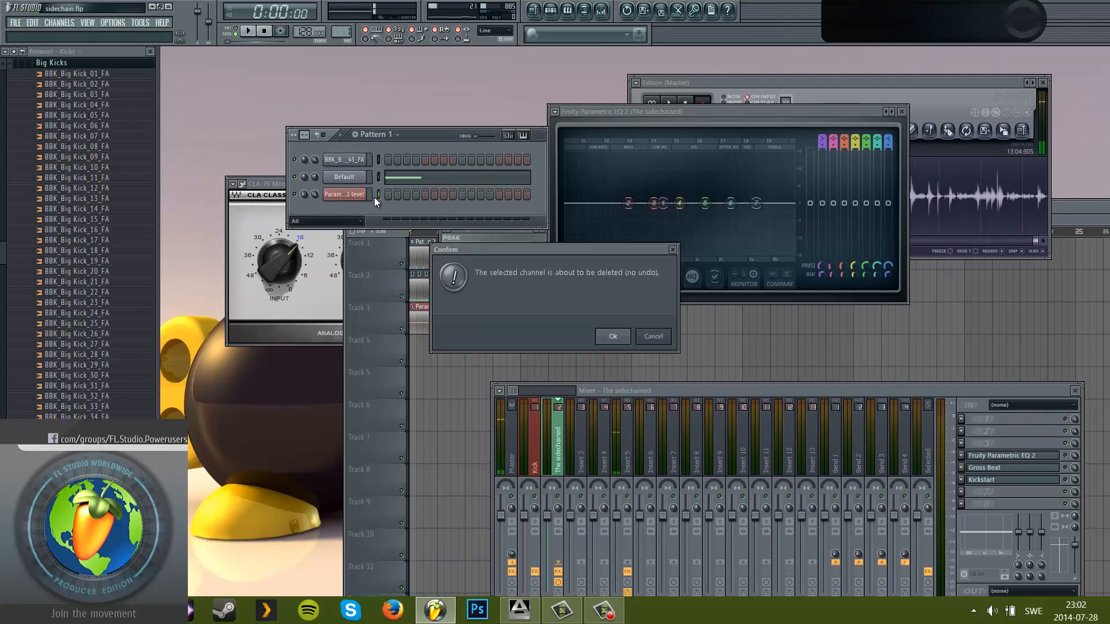
key("Return")
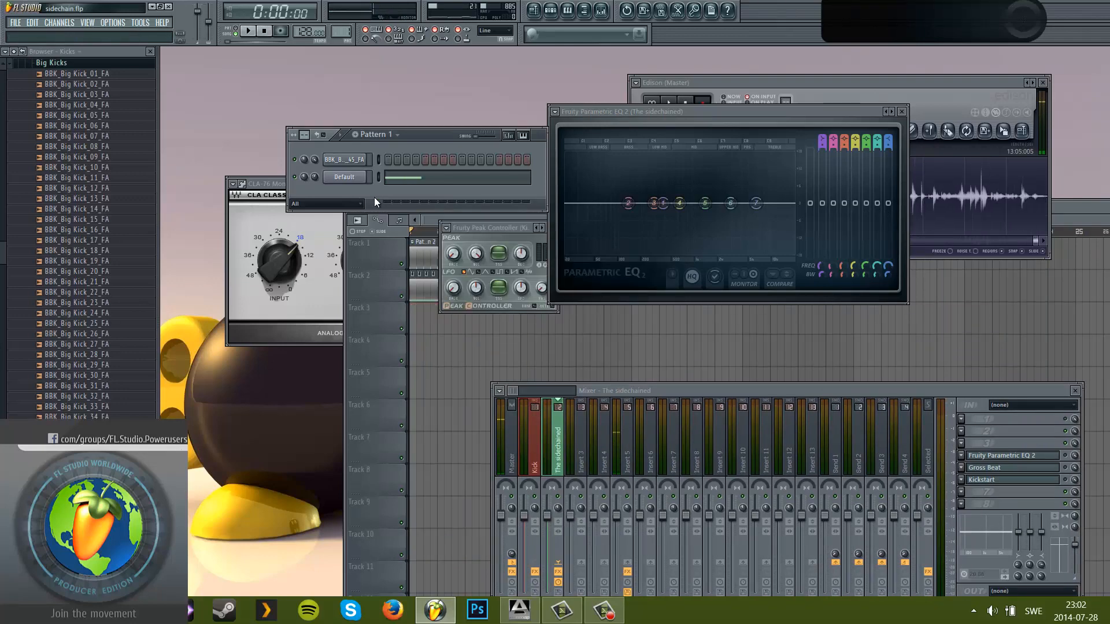
- Start linking Parametric EQ 2's band 1 level to a controller, choosing Peak ctrl (Kick) - Peak as the internal controller
right_click(823, 204)
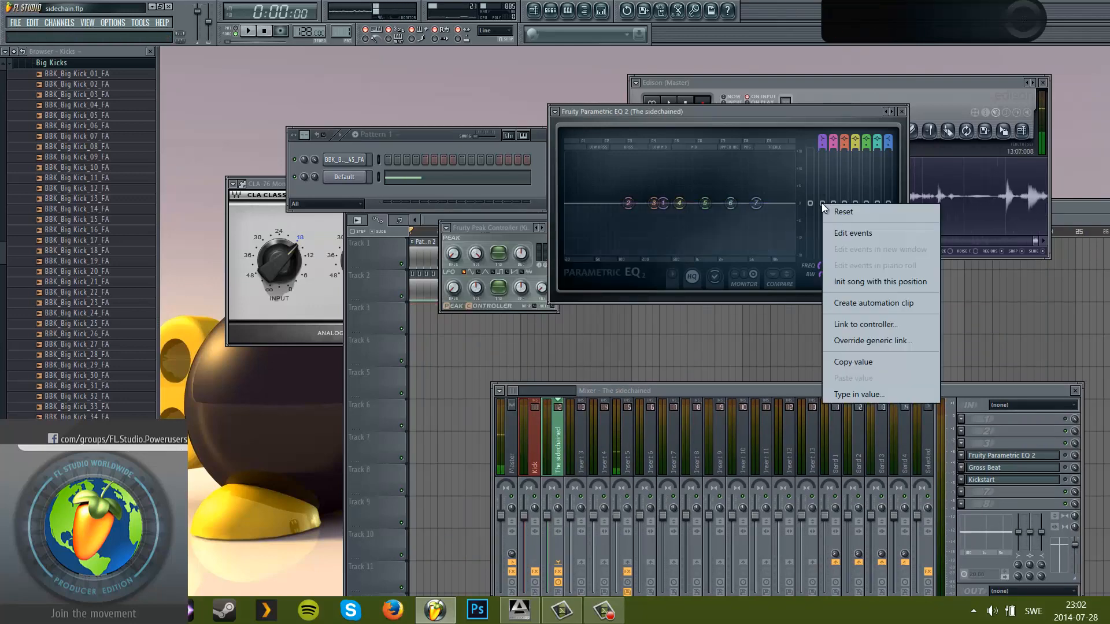
left_click(876, 325)
left_click(536, 298)
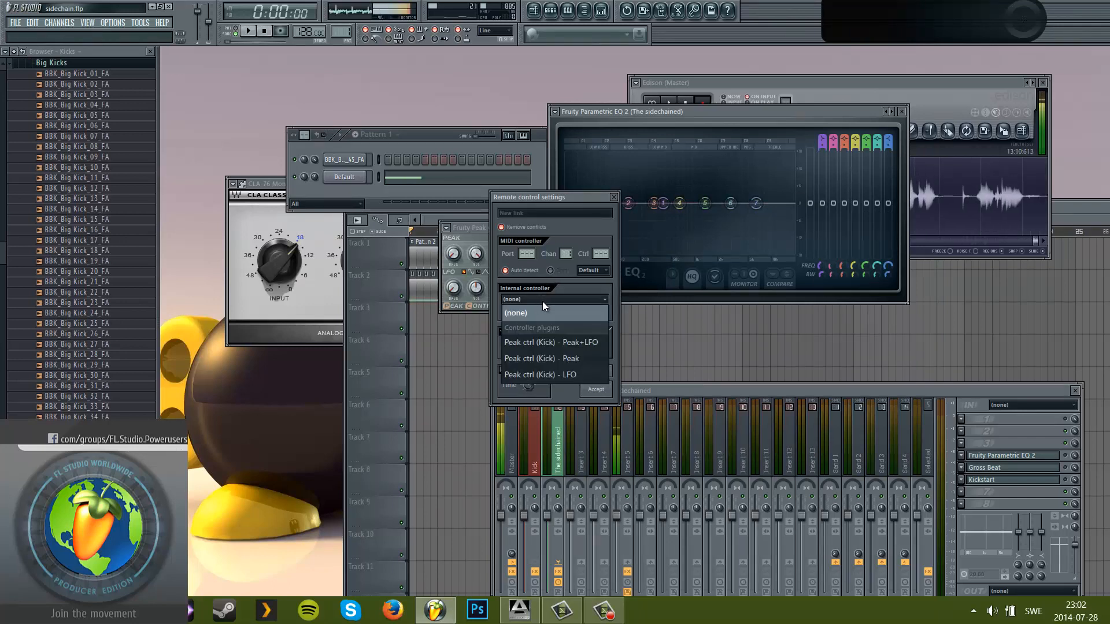
left_click(556, 362)
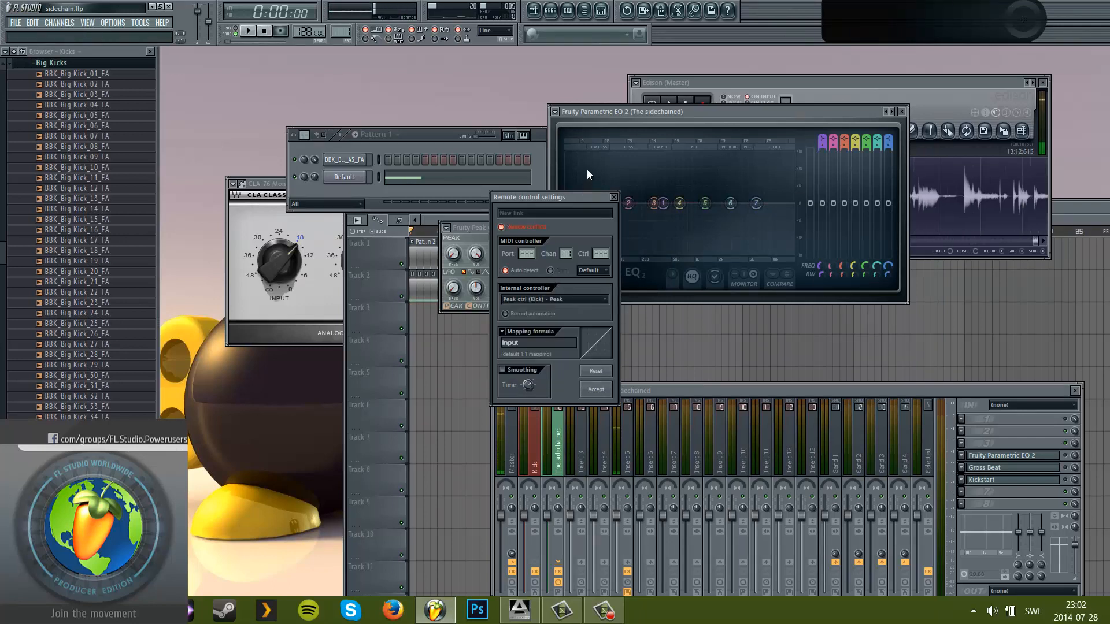
- Give the band 1 level link the inverted mapping formula 0.5-Input and accept the link
left_click_drag(581, 196, 426, 112)
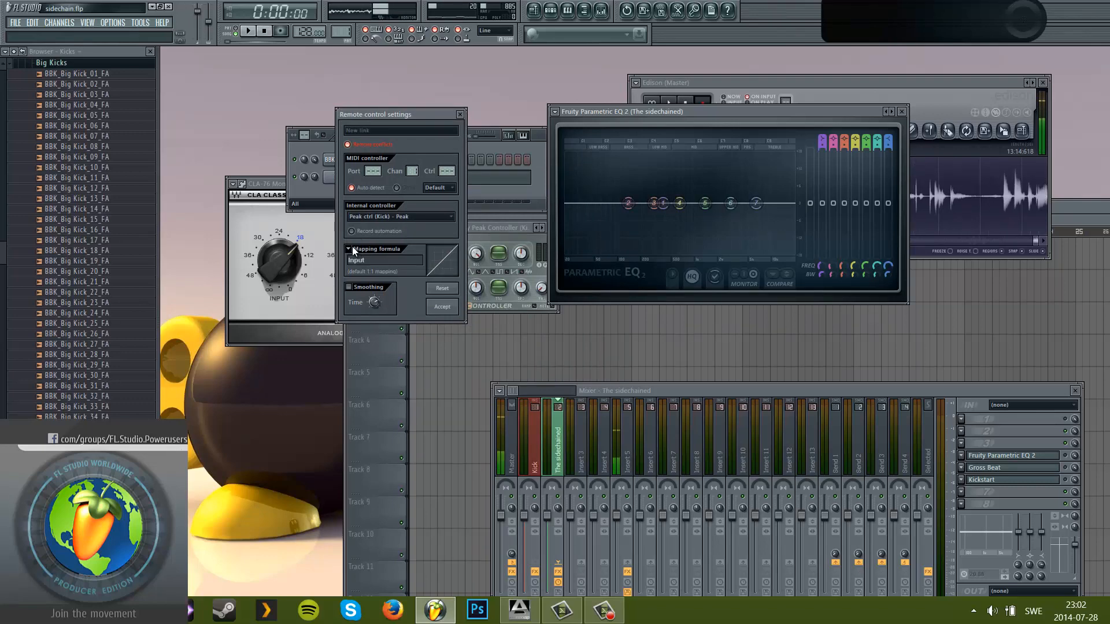
left_click(352, 247)
left_click(363, 291)
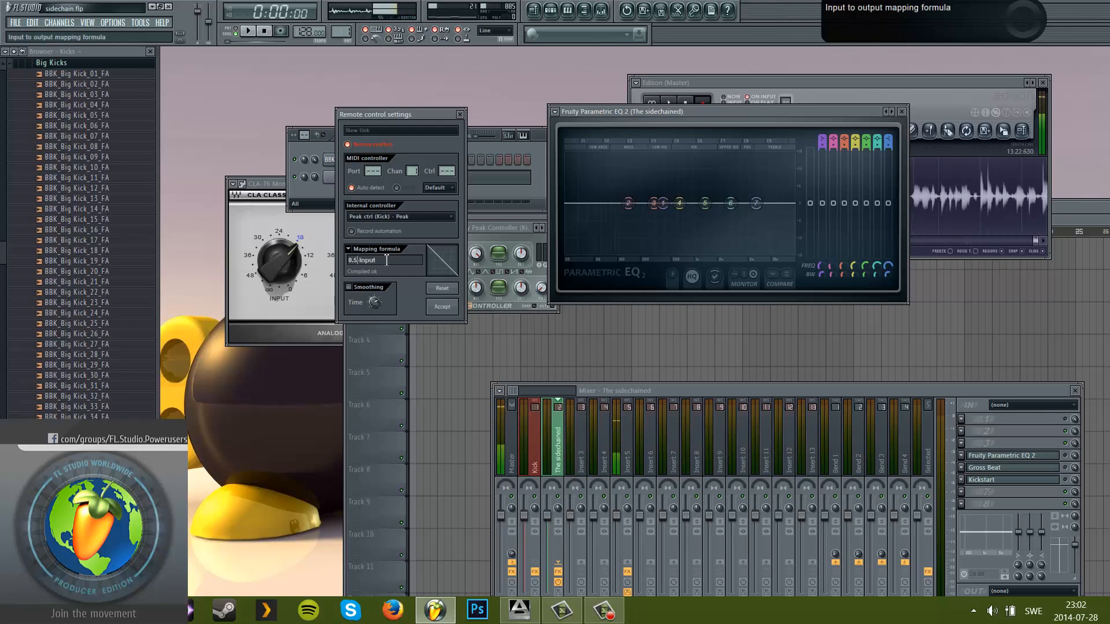
left_click(454, 310)
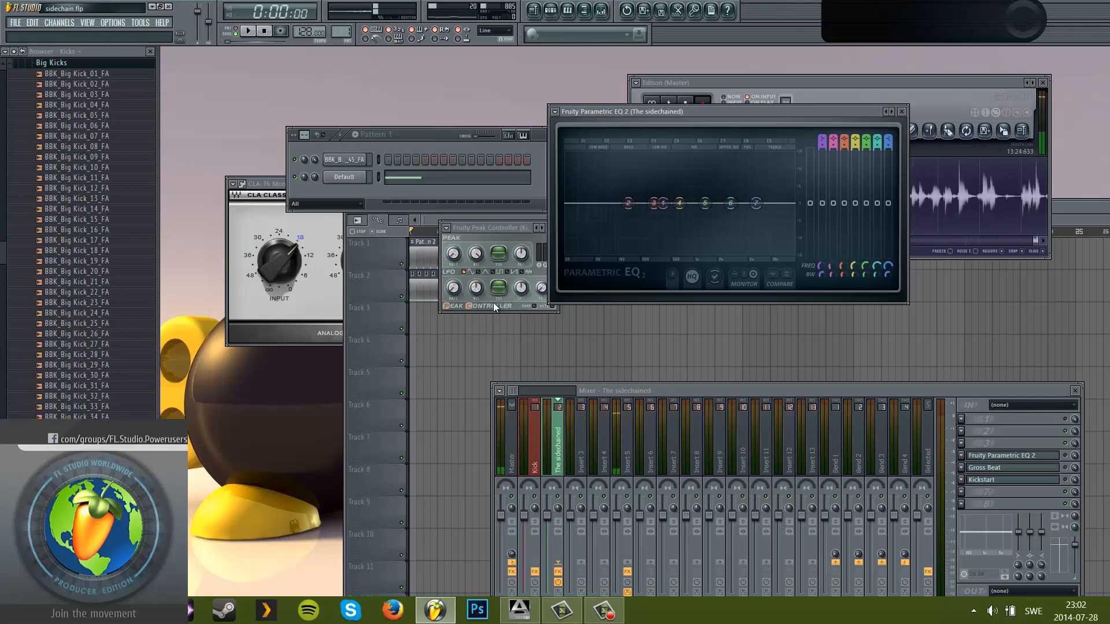
- Play the song and try different frequencies for Parametric EQ 2's linked low shelf band 1, including about 1440 Hz
key("space")
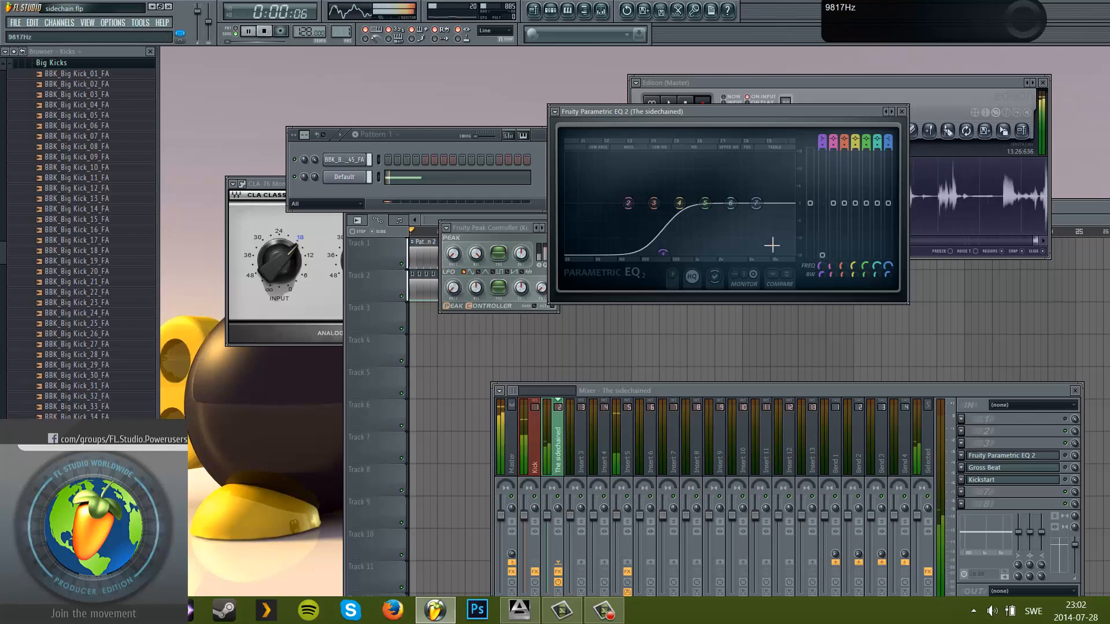
key("space")
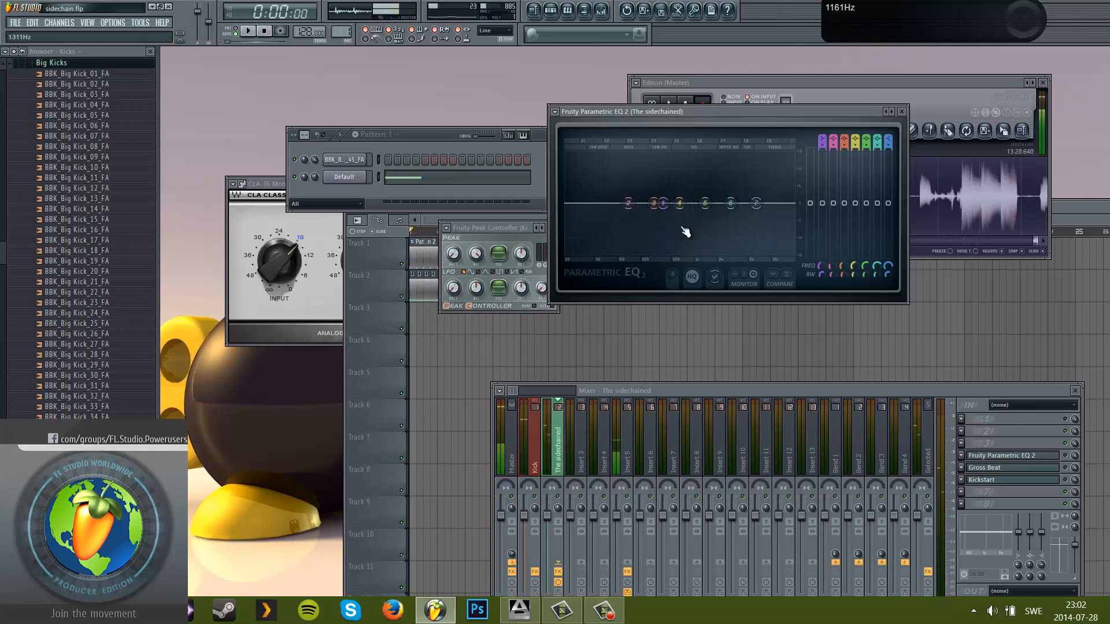
left_click_drag(686, 232, 731, 226)
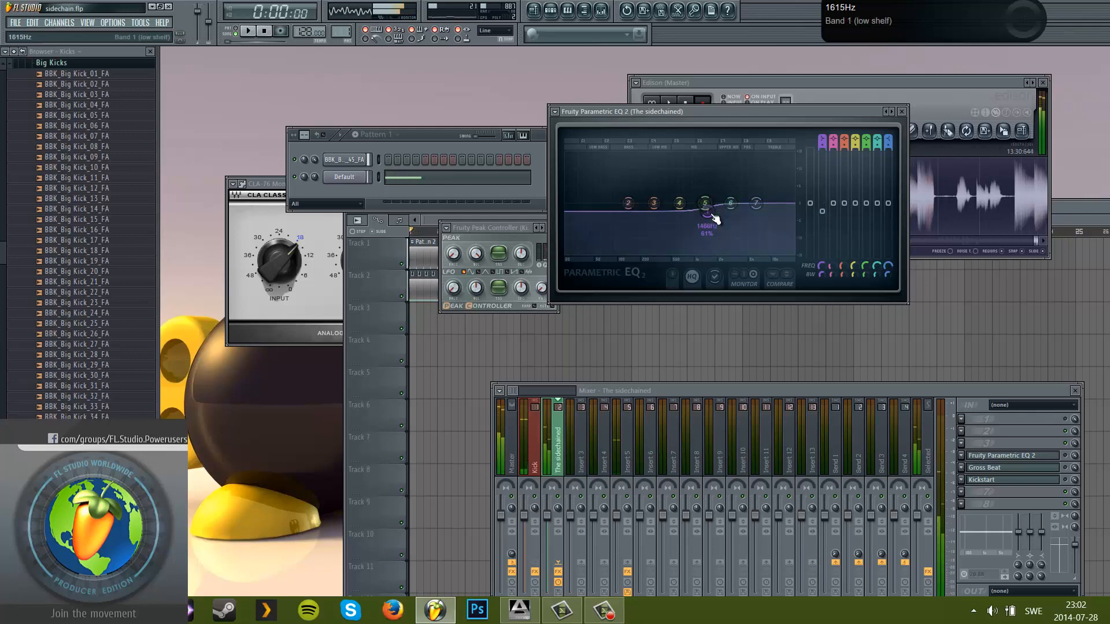
key("space")
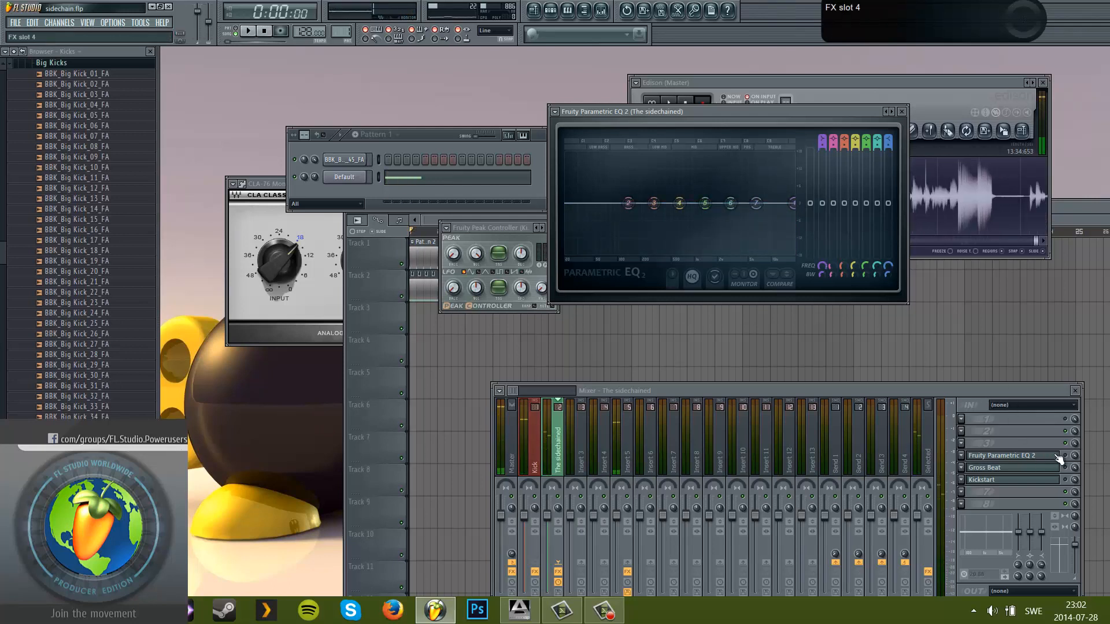
key("space")
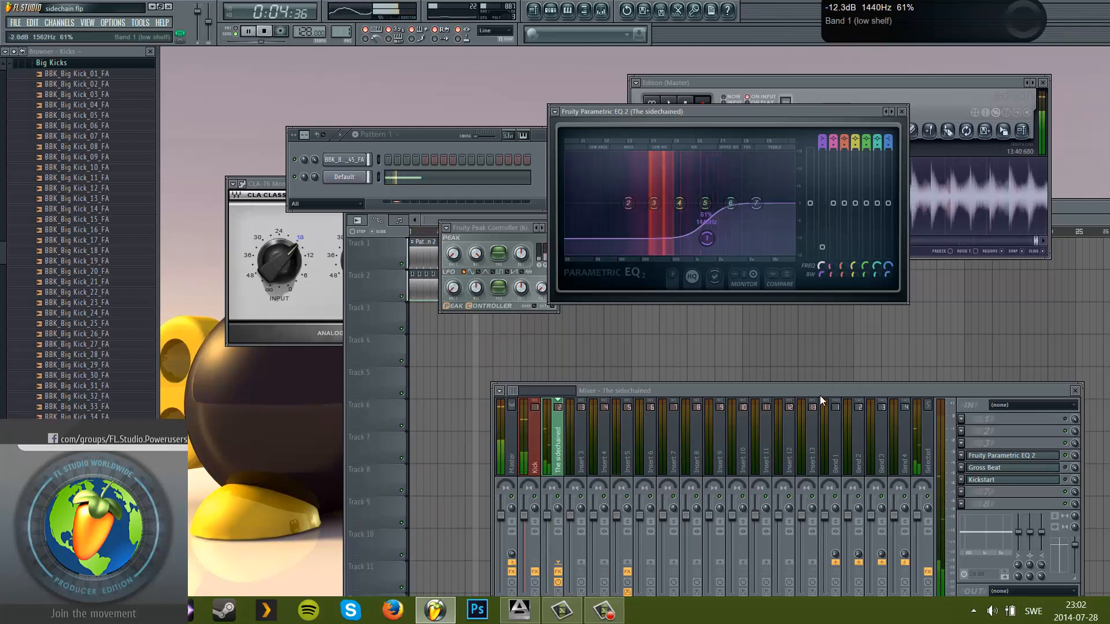
key("space")
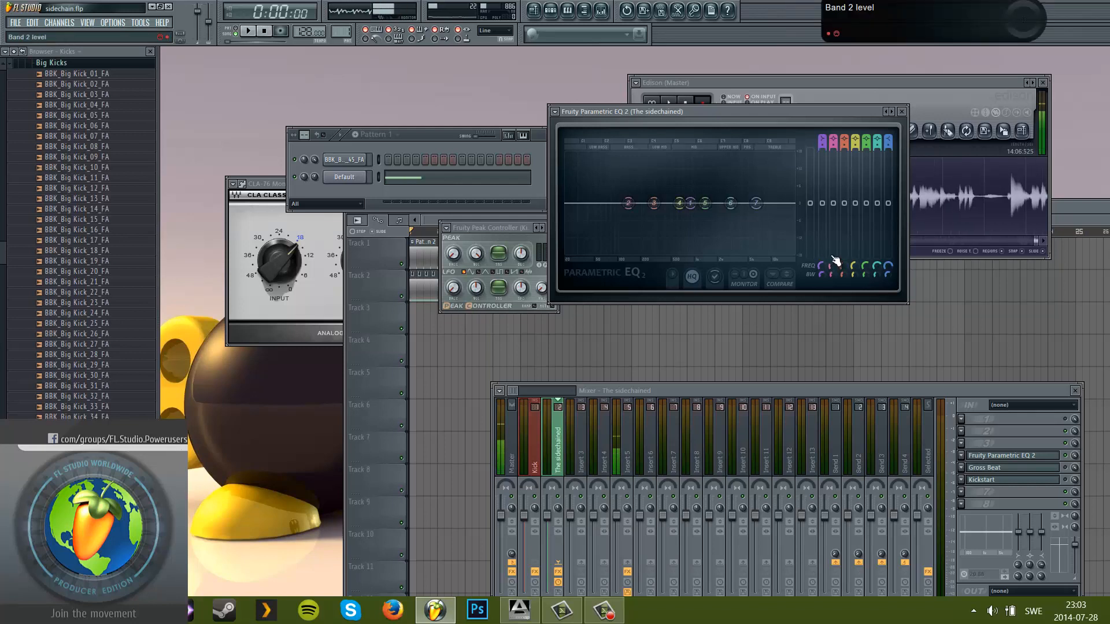
- Move the mixer back under the EQ and remove Fruity Parametric EQ 2 from the sidechained track
left_click_drag(976, 394, 887, 330)
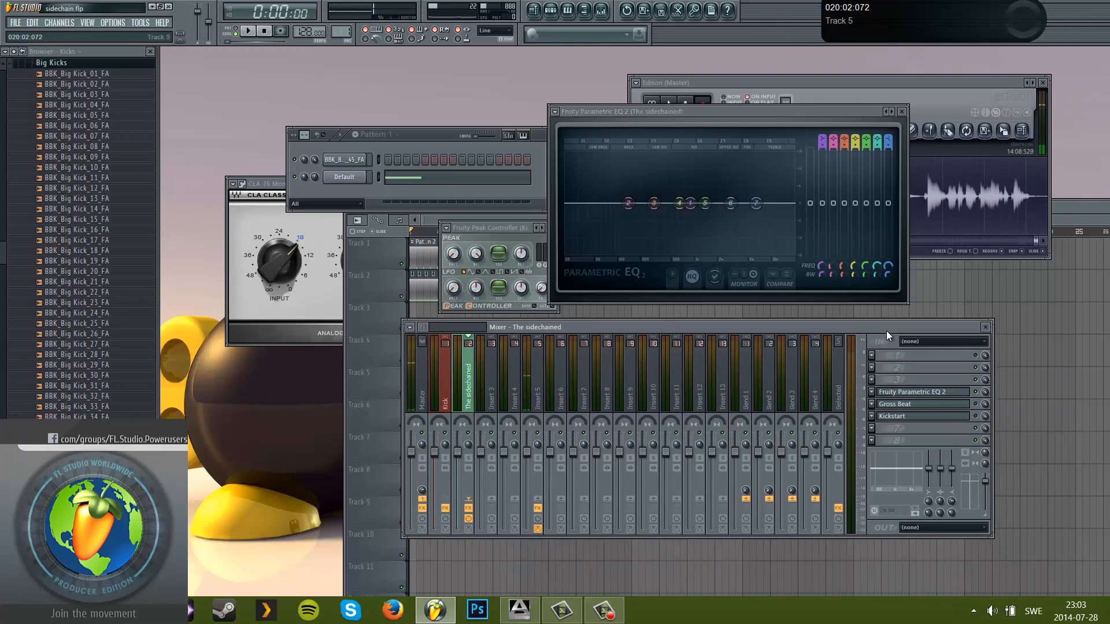
left_click(872, 392)
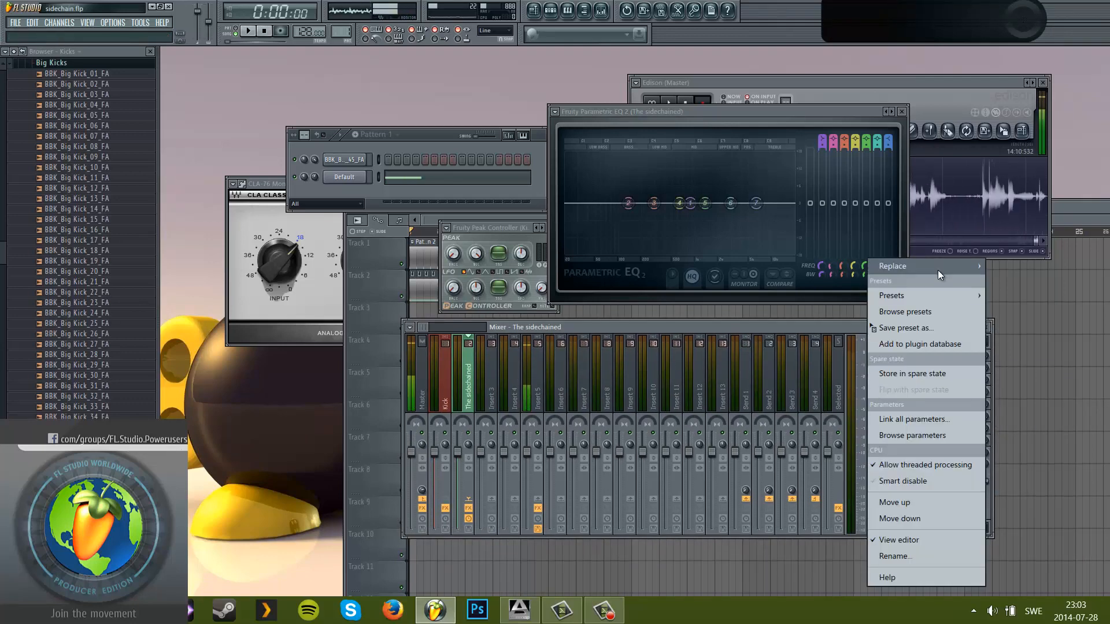
mouse_move(938, 269)
left_click(814, 95)
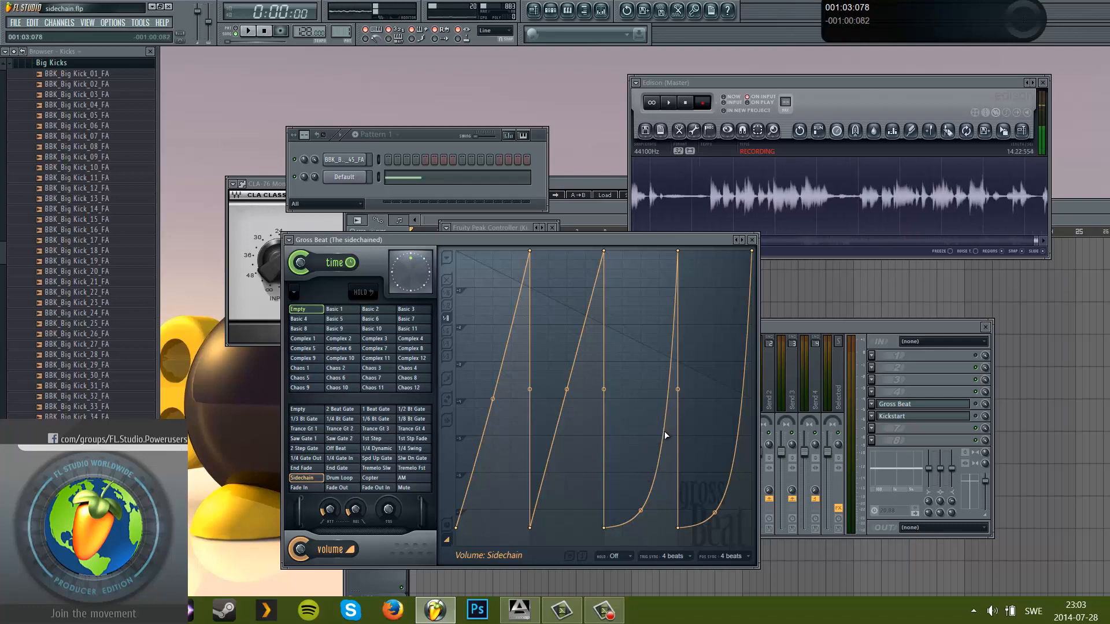
- Reset the curved ramps in Gross Beat's Sidechain volume envelope to straight lines, and arrange the Gross Beat and mixer windows
left_click(642, 510, "alt")
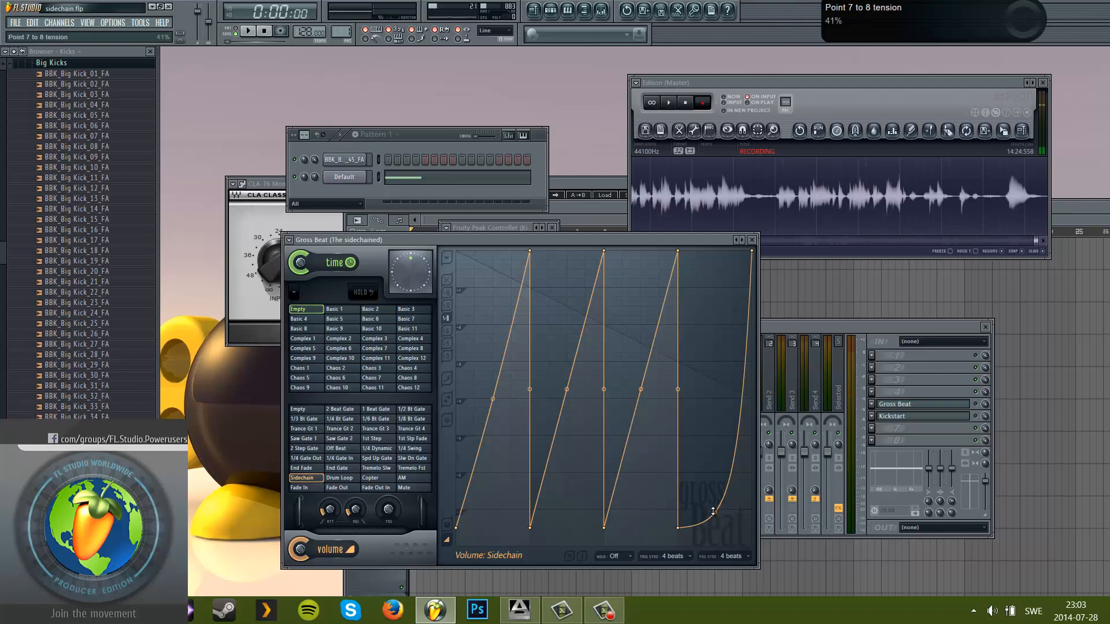
left_click_drag(803, 330, 861, 323)
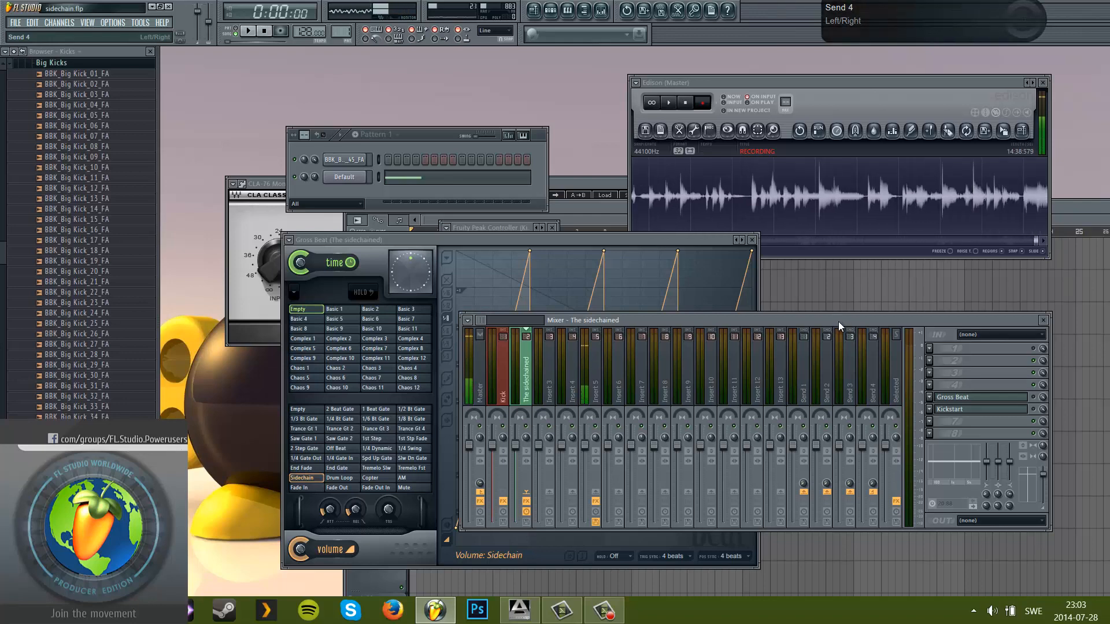
left_click_drag(838, 321, 987, 328)
left_click_drag(693, 240, 661, 183)
left_click(816, 324)
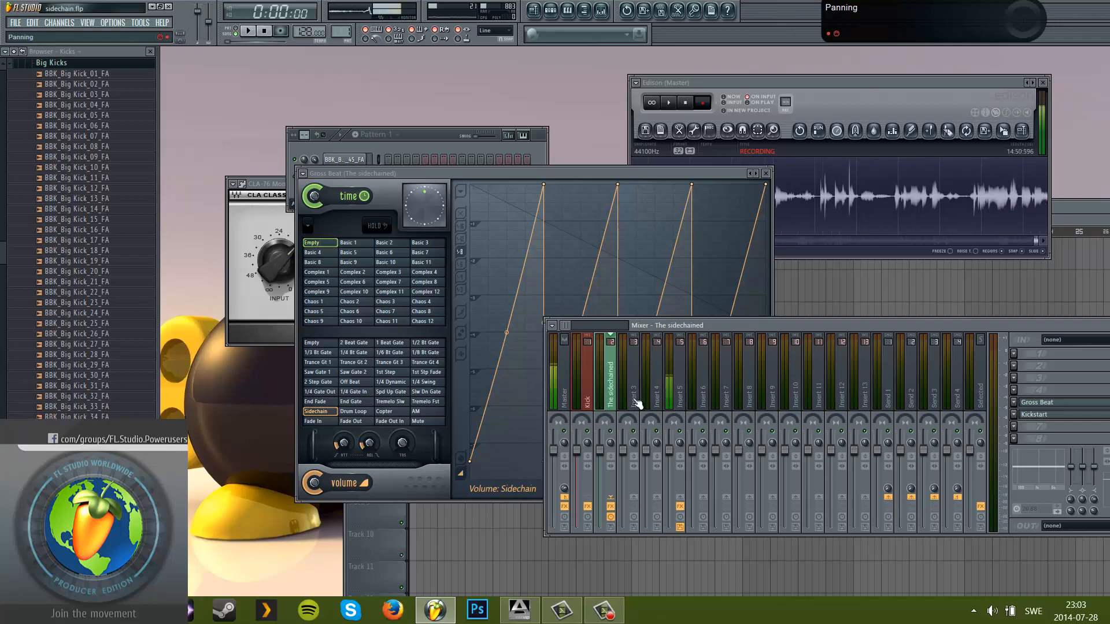
- Bend the ramps of Gross Beat's Sidechain volume envelope into fast-rising curves, each preceded by a short flat section at zero volume
left_click_drag(727, 323, 668, 280)
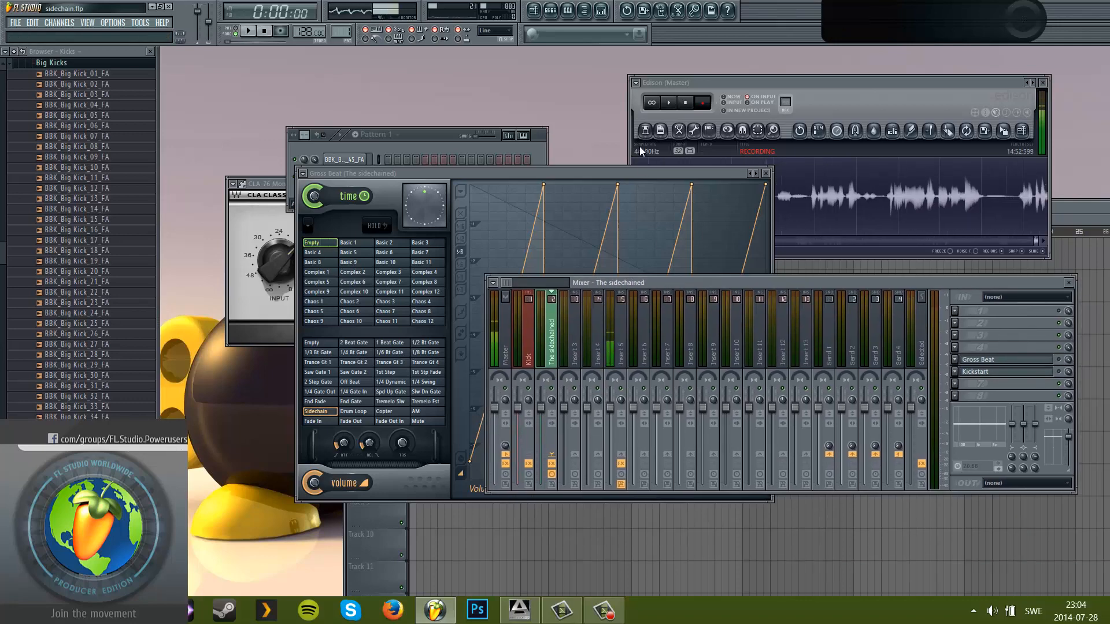
left_click(637, 164)
left_click(572, 173)
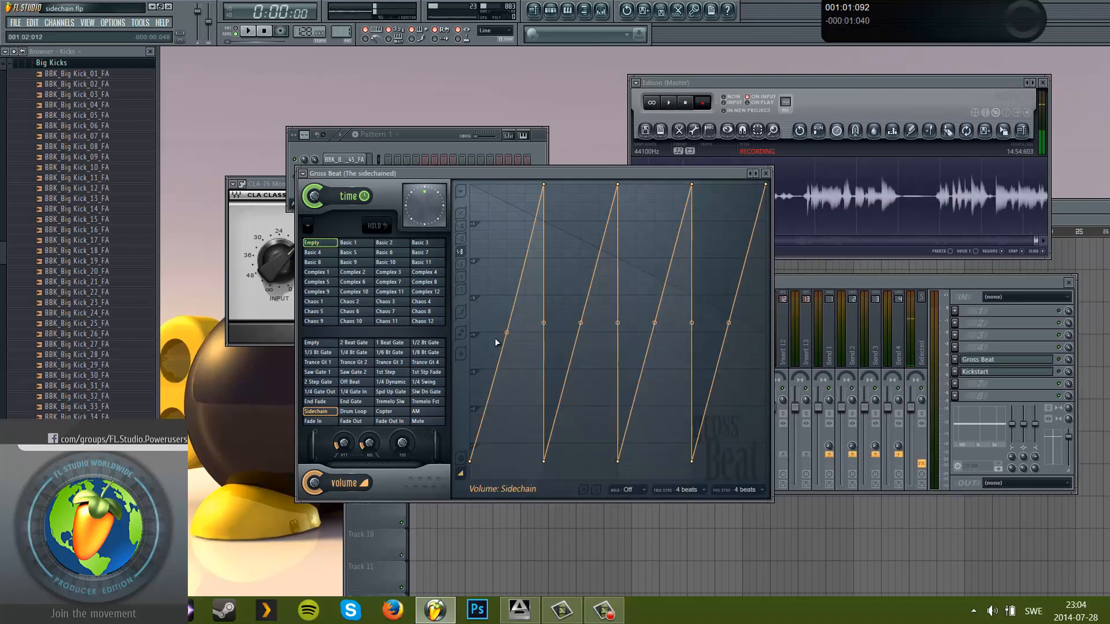
left_click_drag(508, 314, 509, 245)
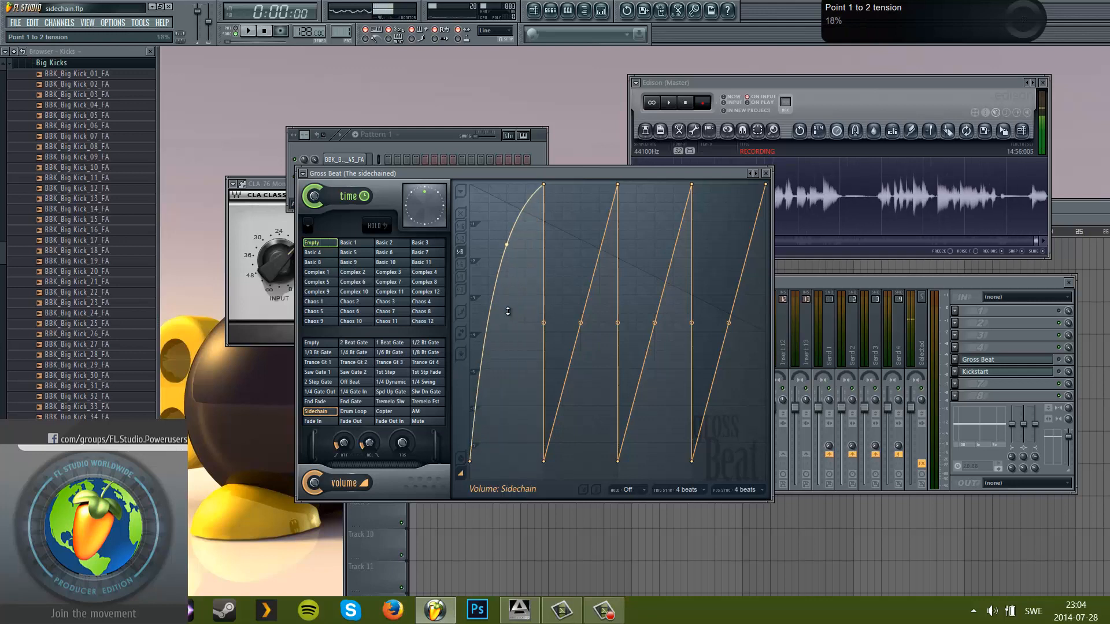
left_click(488, 461)
left_click(550, 460)
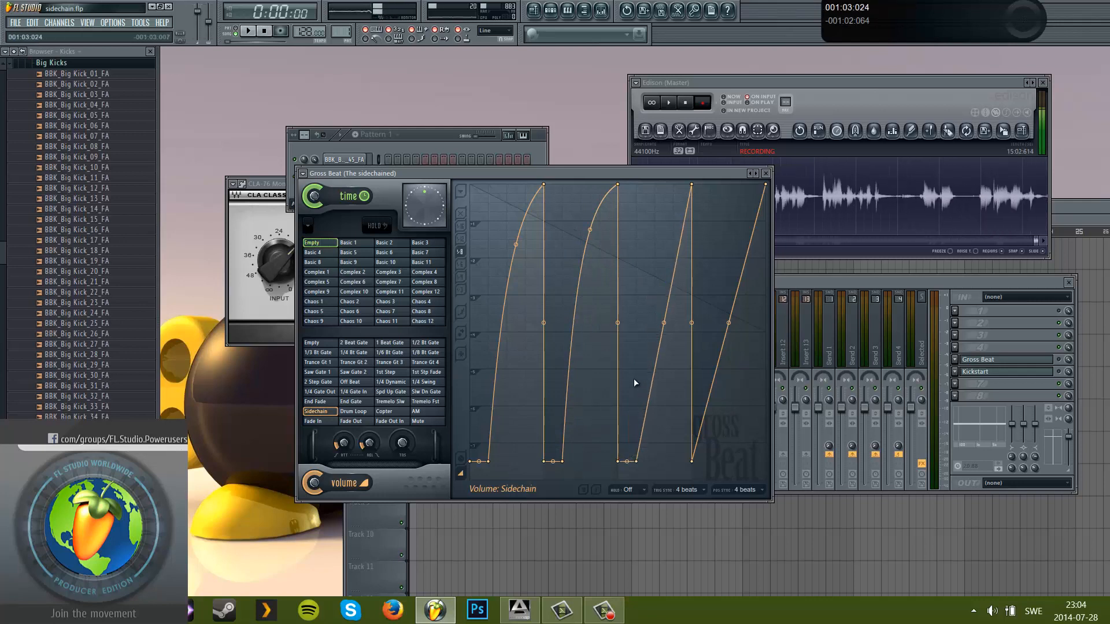
left_click_drag(661, 324, 651, 287)
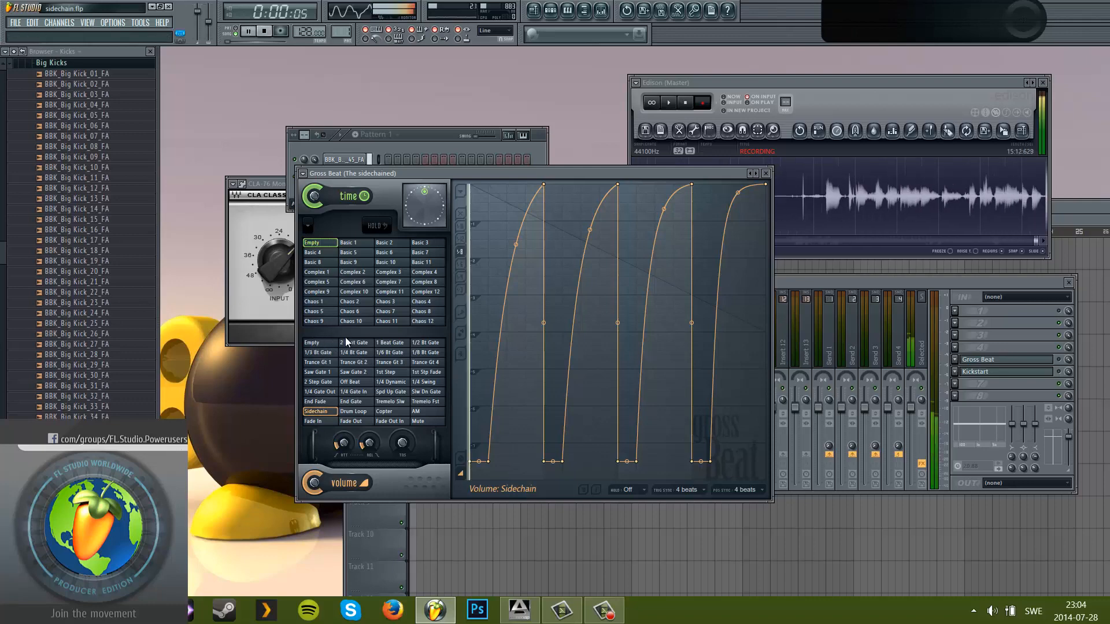
- Disable Kickstart on the sidechained track, then play the song and set the tension of the envelope's final ramp to 31%
key("space")
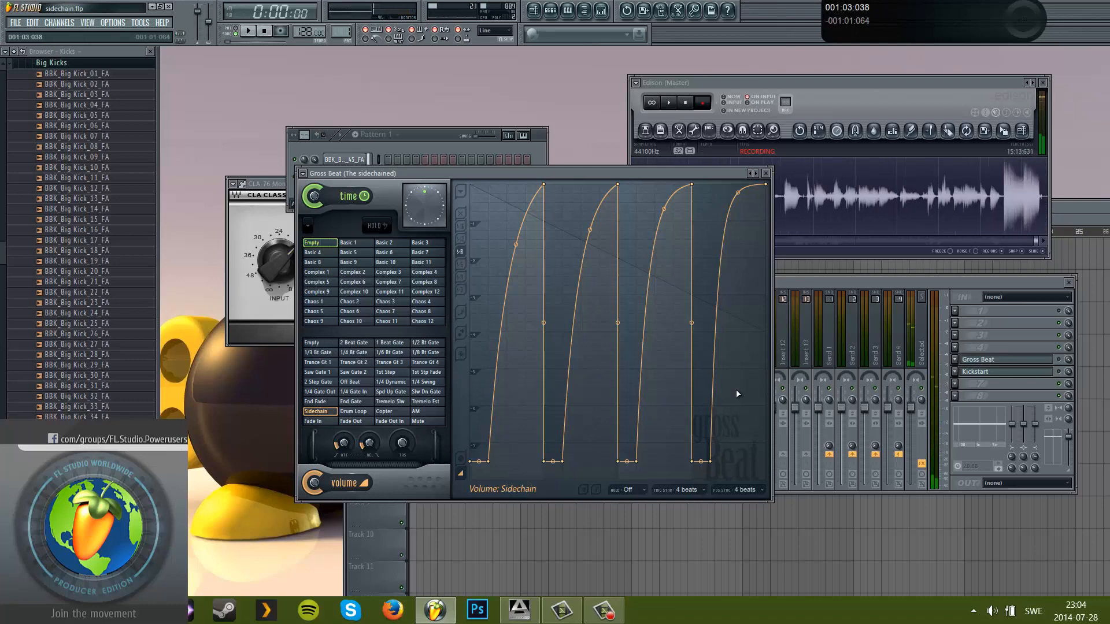
left_click(1064, 370)
key("space")
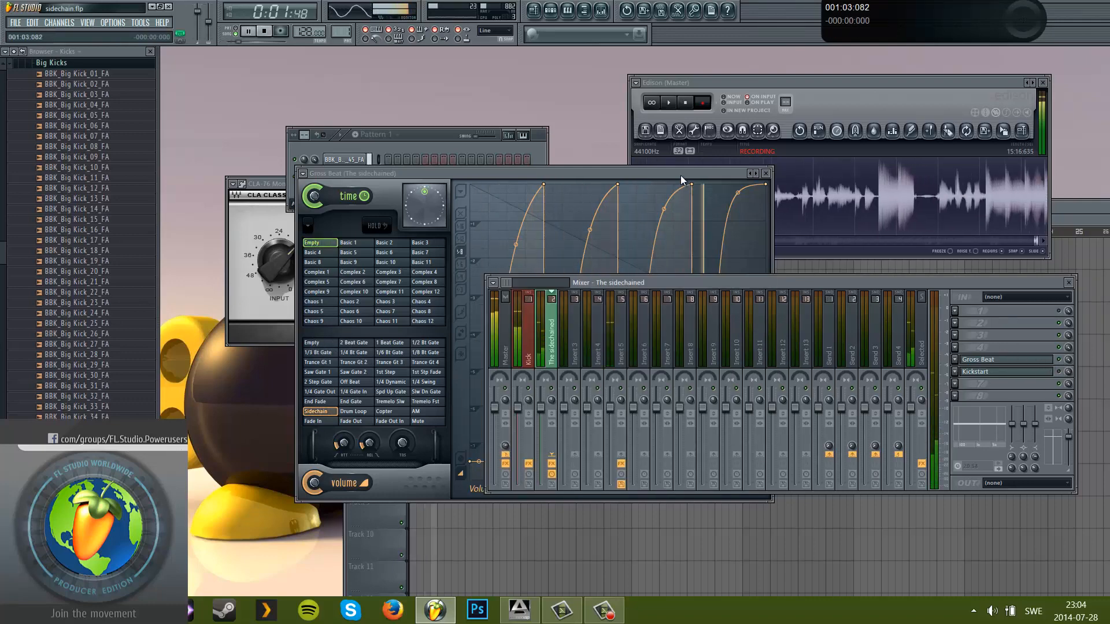
left_click(682, 180)
left_click_drag(739, 194, 745, 217)
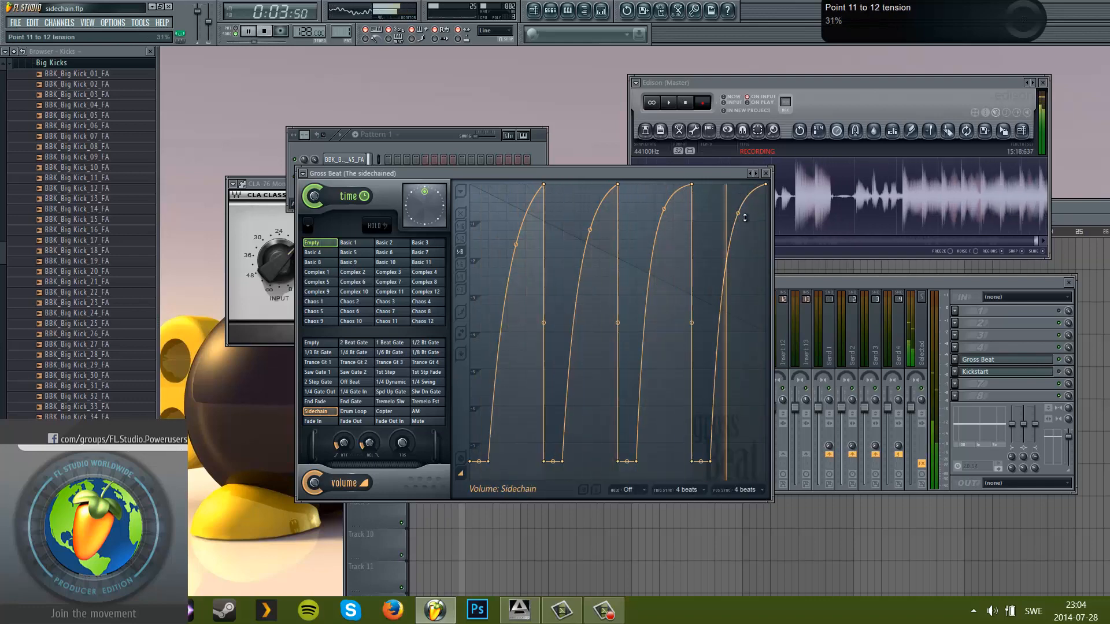
- Shorten the flat sections before the envelope's ramps, and play the song while trying Gross Beat's volume mix at 34%
key("space")
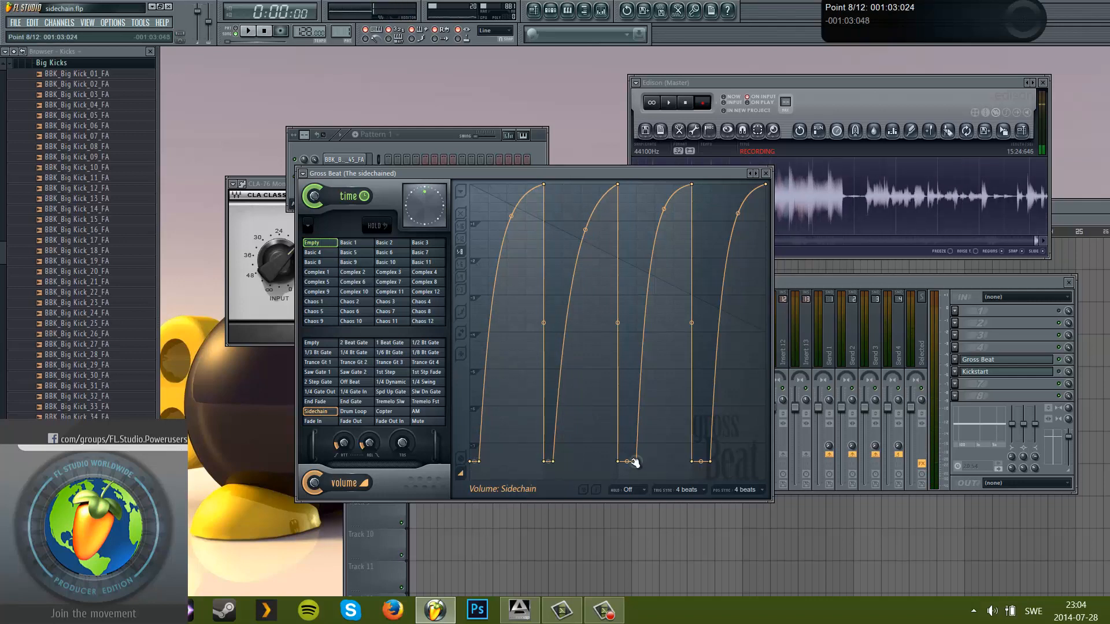
key("space")
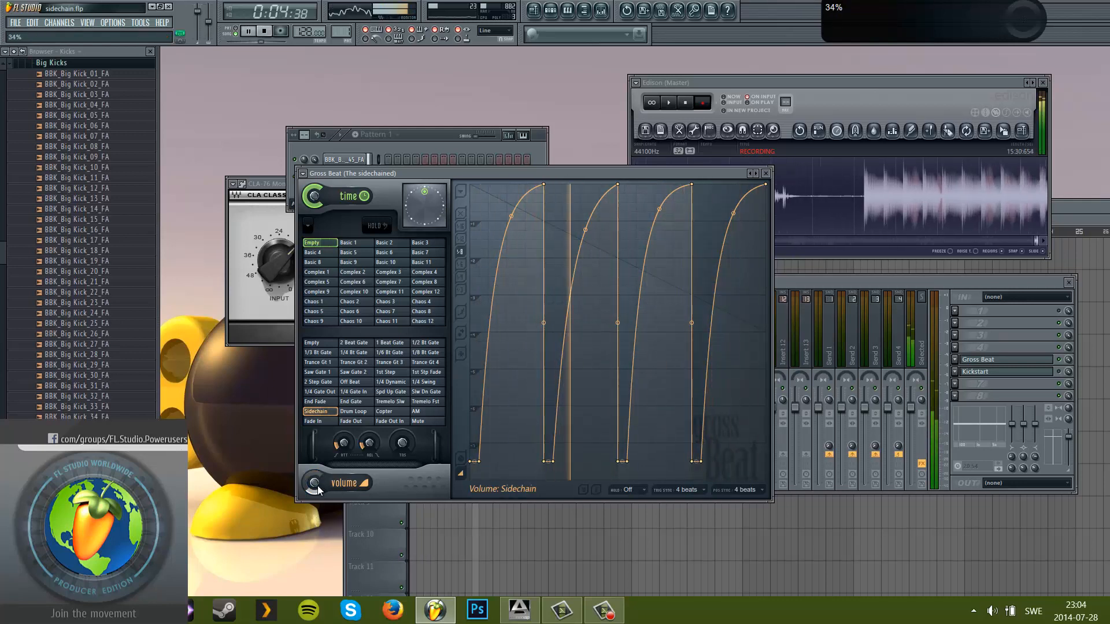
key("space")
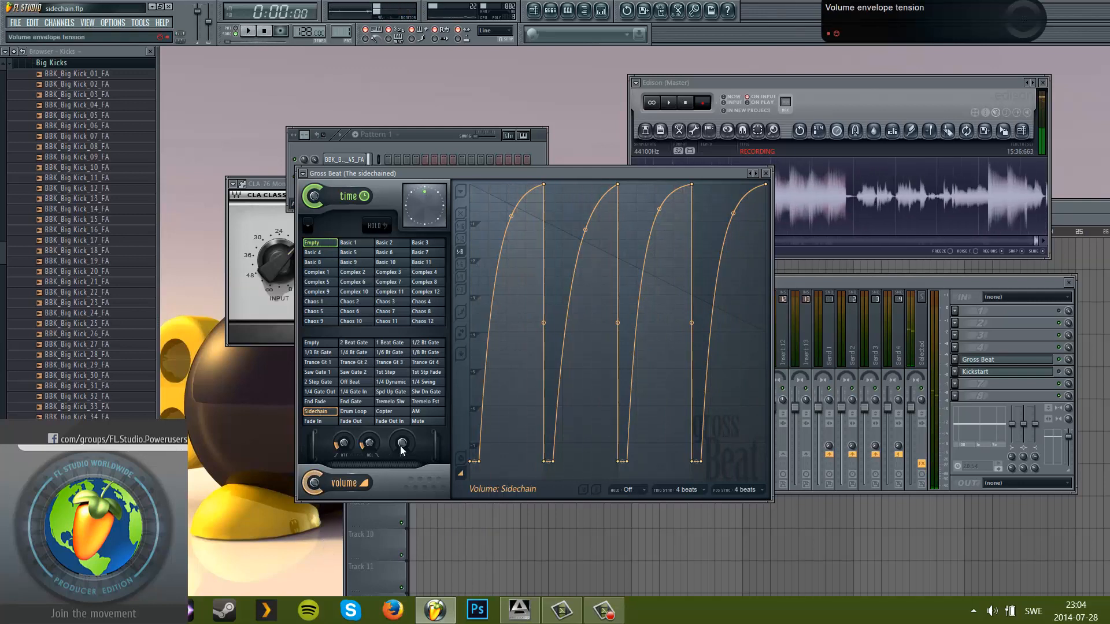
- Try Gross Beat's volume envelope tension at about -27% and 100% during playback, then return it to its centre value
scroll(403, 449, "down", 10)
key("space")
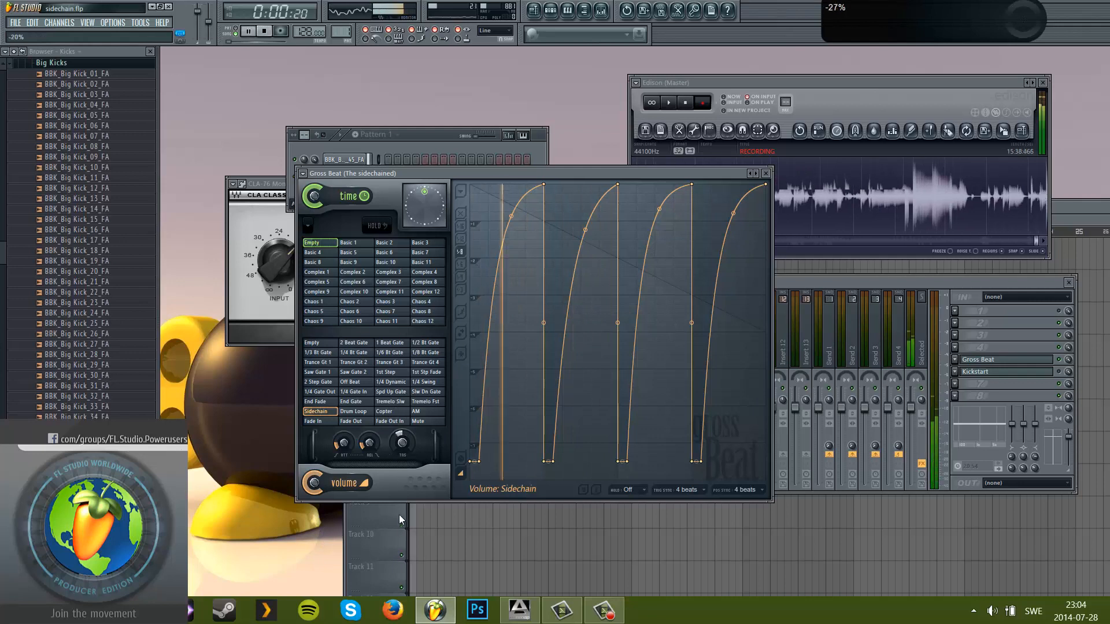
scroll(400, 447, "up", 12)
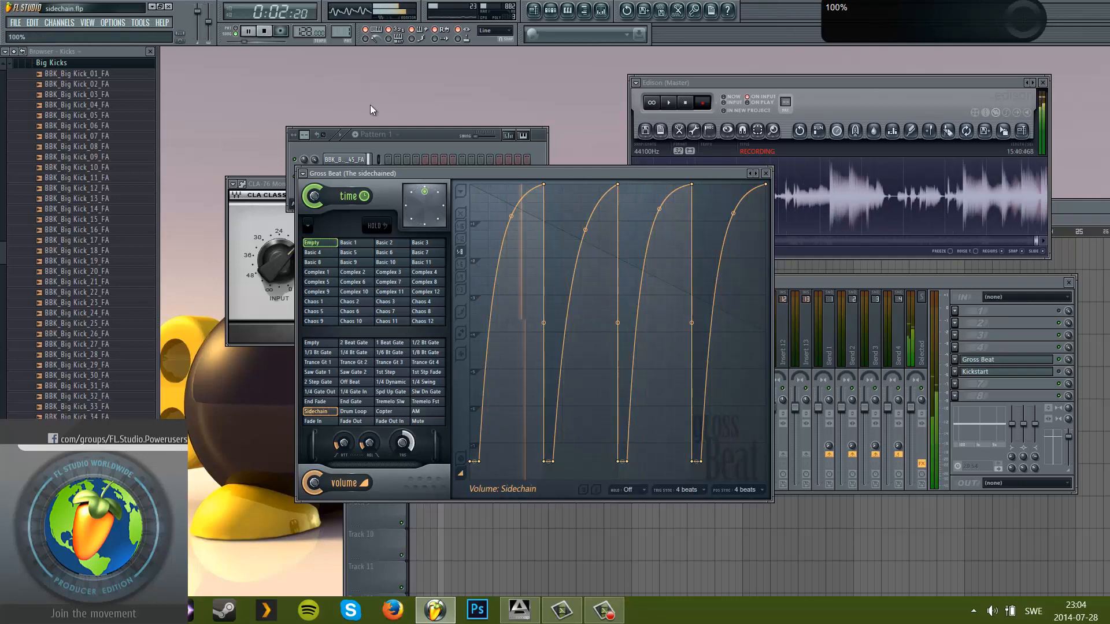
key("space")
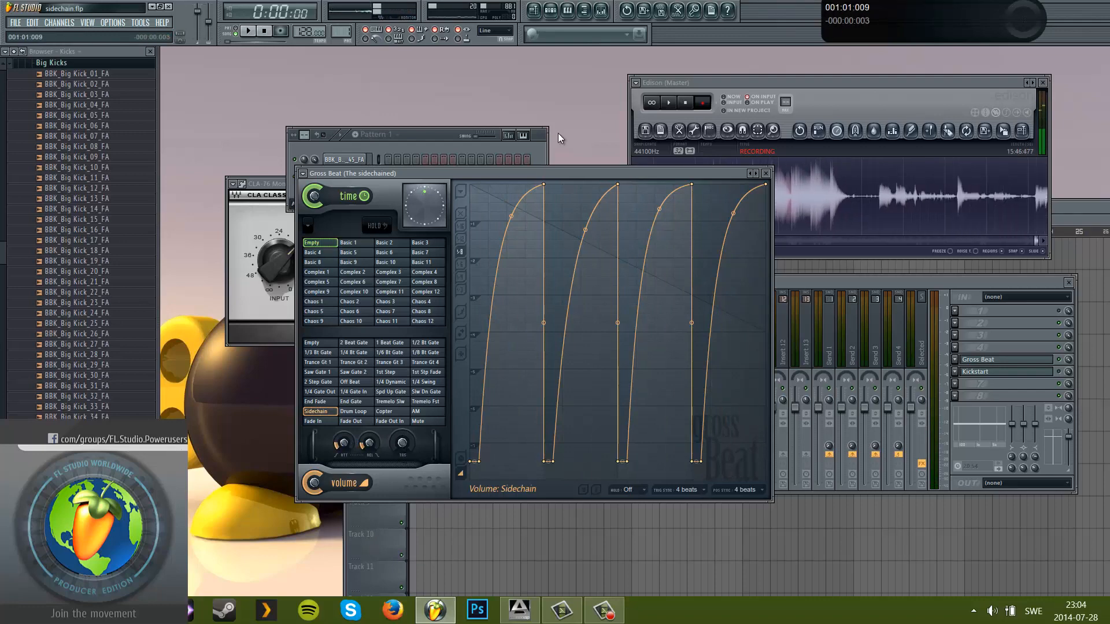
- Remove Gross Beat from effect slot 5 of the sidechained track and open the Kickstart plugin
left_click(956, 360)
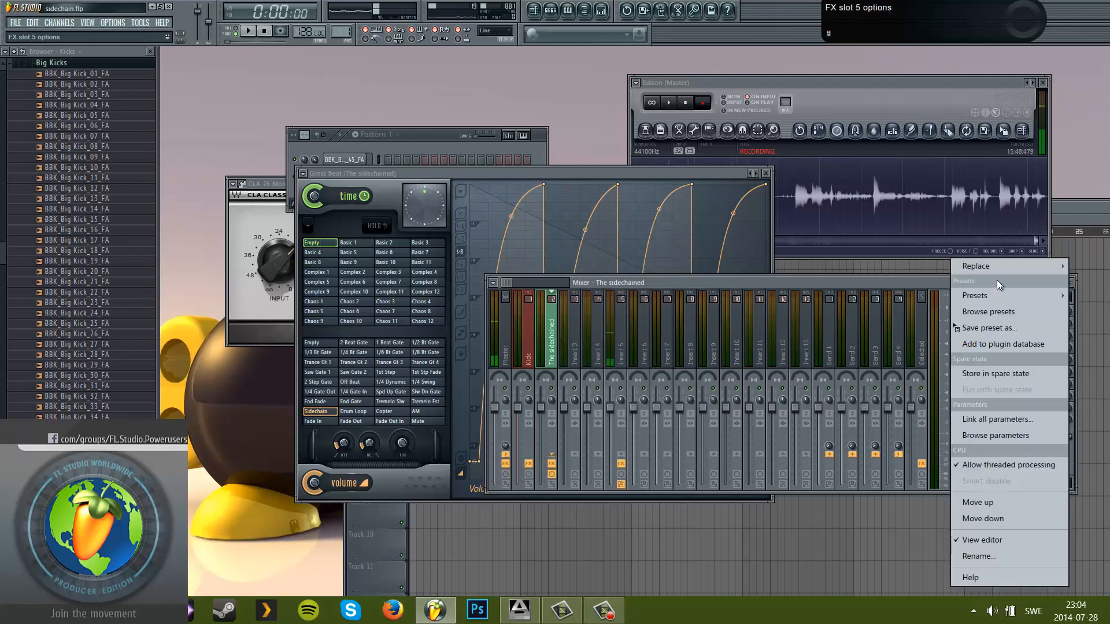
mouse_move(1004, 263)
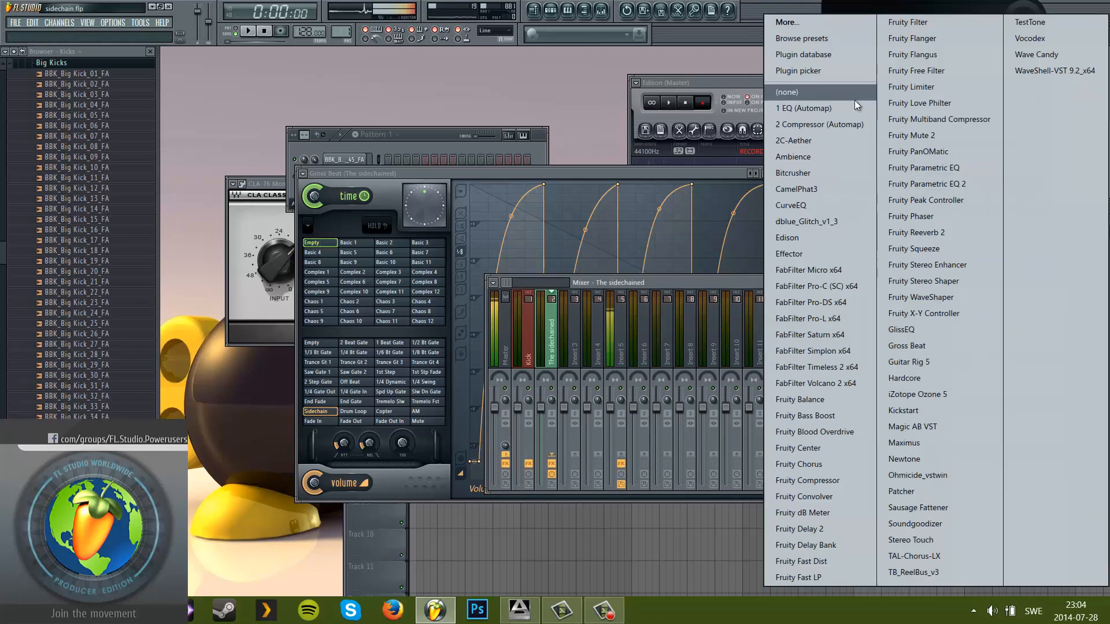
left_click(855, 97)
left_click(1003, 379)
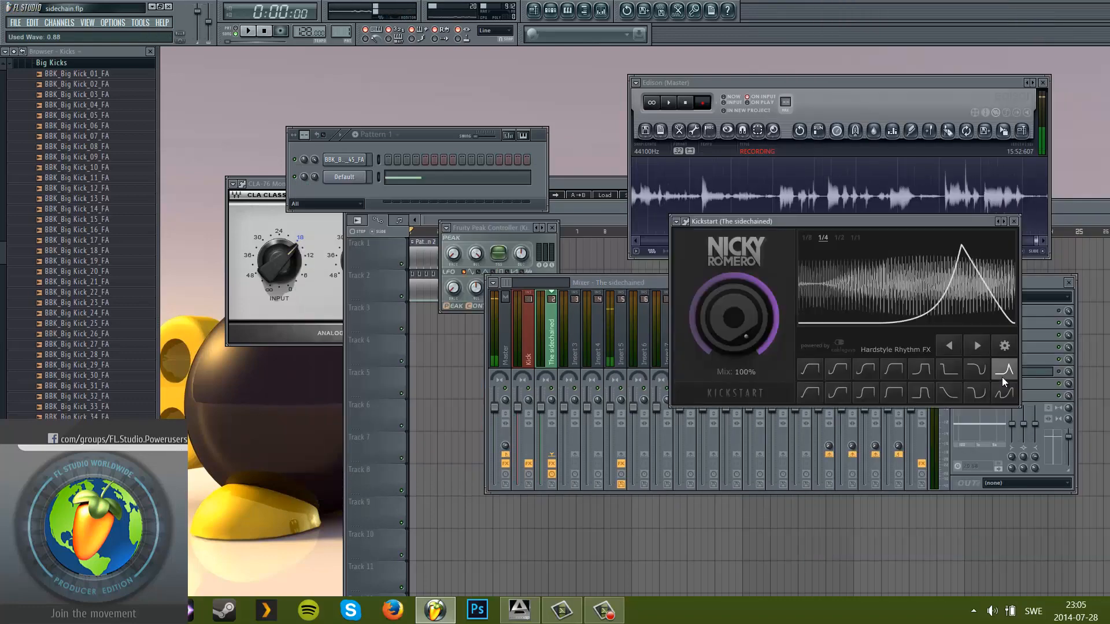
- Select Kickstart's first curve preset and arrange its window over the mixer, keeping the effect slots accessible
left_click_drag(930, 221, 710, 224)
left_click(588, 382)
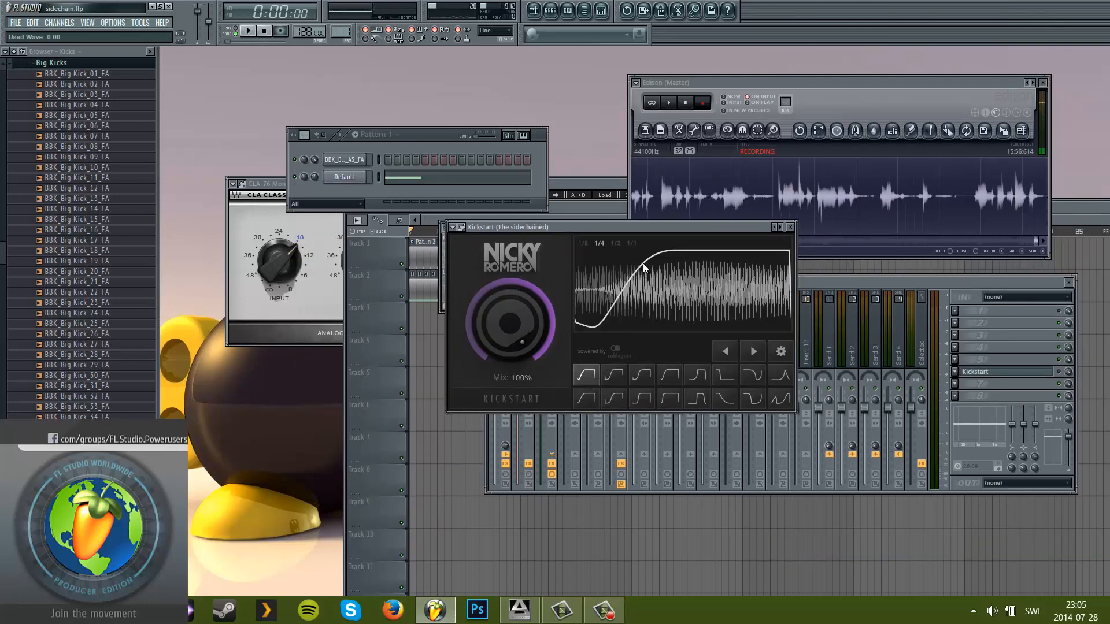
left_click_drag(647, 228, 609, 303)
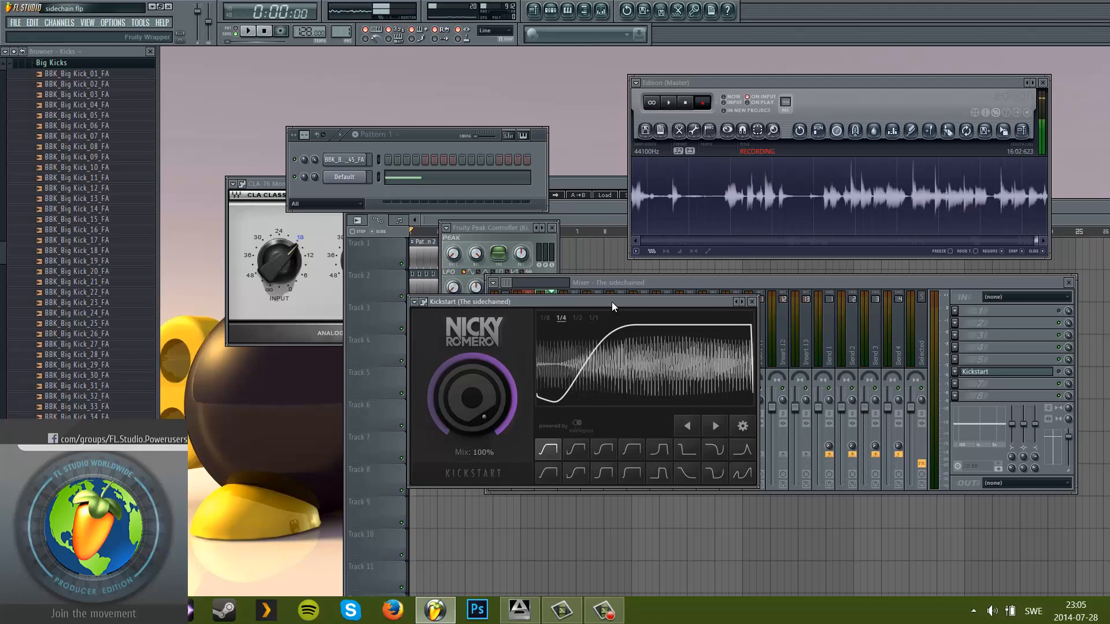
left_click_drag(612, 302, 615, 269)
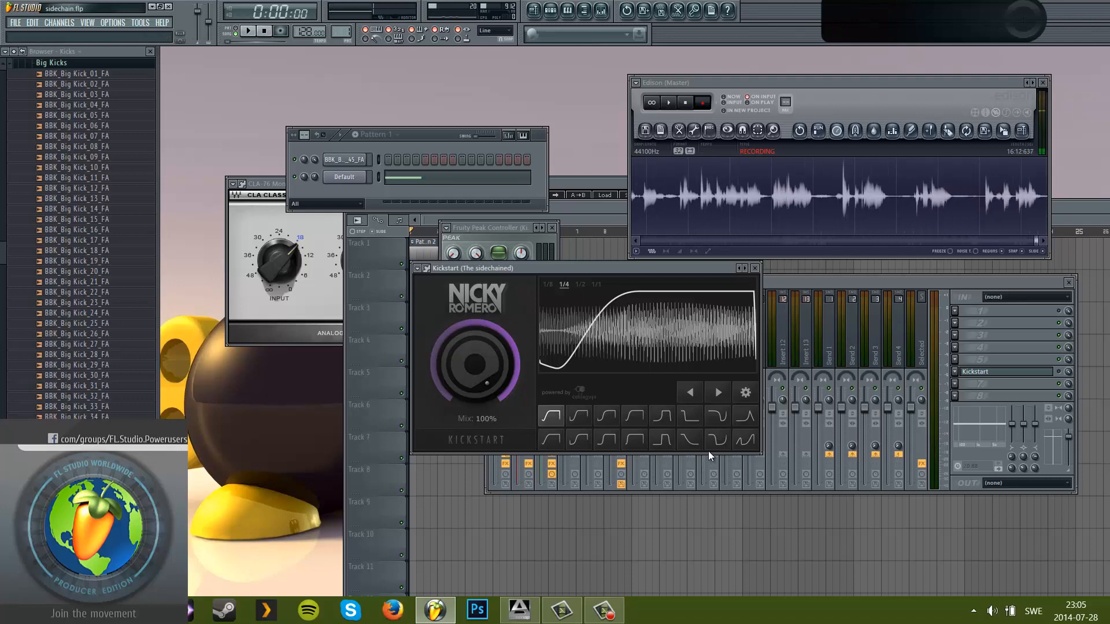
- Load Gross Beat in effect slot 5 again, draw a one-beat silent gap in its Empty volume envelope and close its window
left_click(955, 359)
left_click(966, 345)
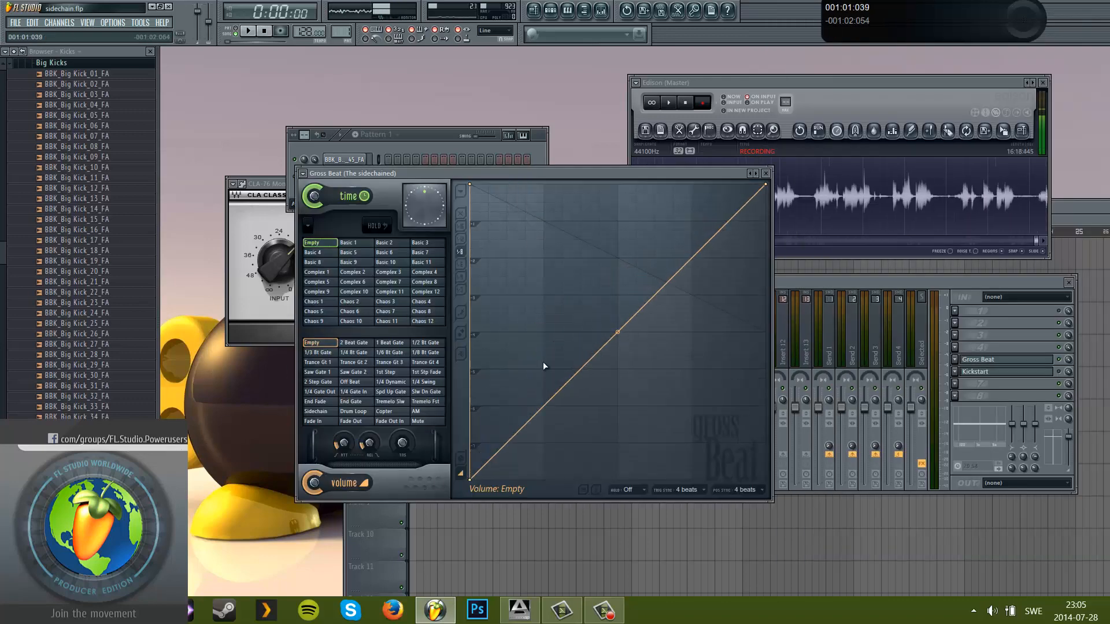
left_click_drag(545, 367, 544, 184)
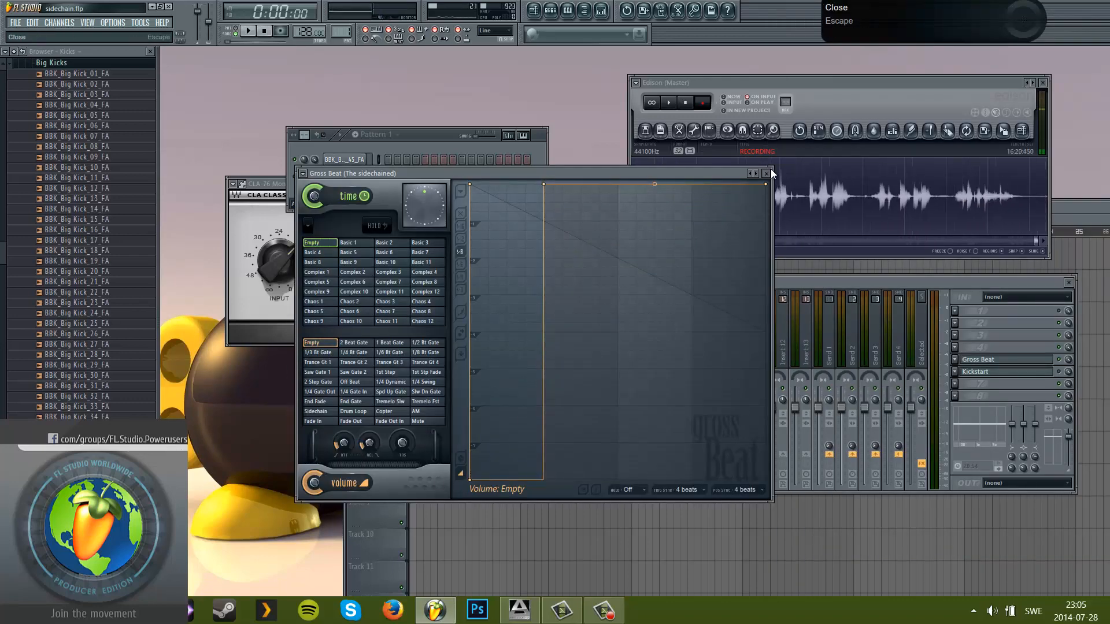
left_click(768, 173)
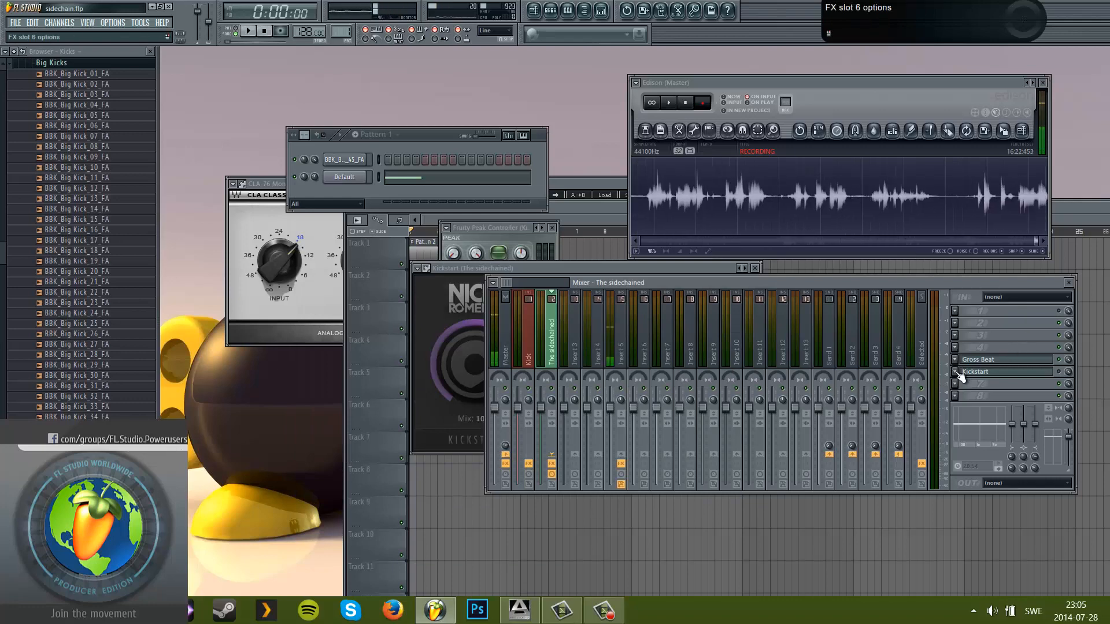
- Remove the reloaded Gross Beat from effect slot 5 and bring the Kickstart window back to the front
left_click(955, 359)
mouse_move(1009, 265)
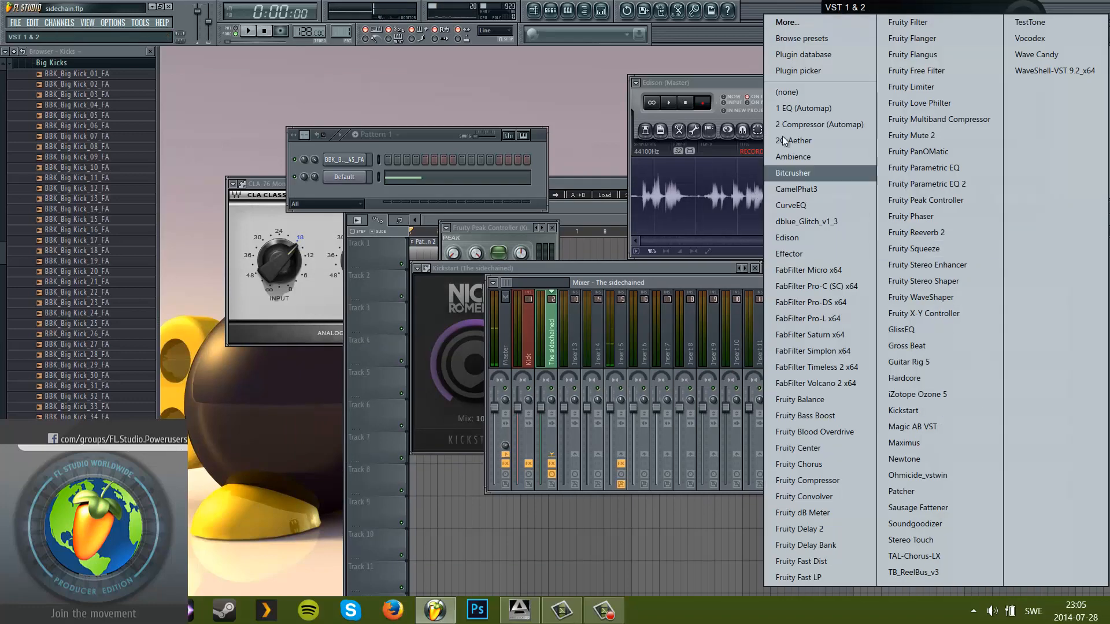
left_click(473, 272)
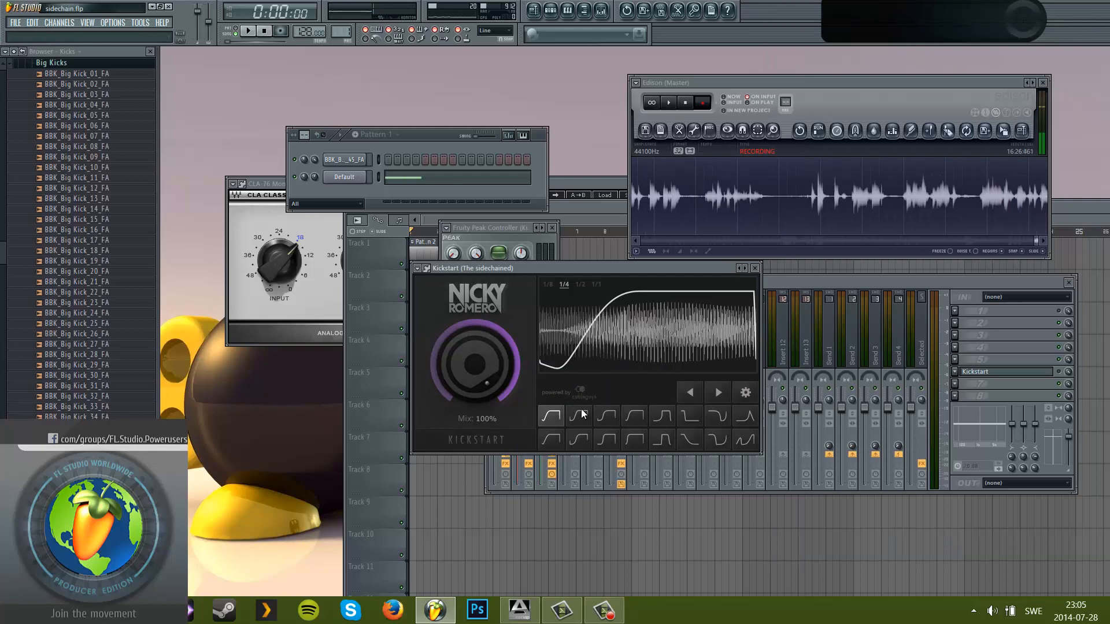
- Play the song, enable Kickstart and audition several of its curve presets, including Classic Chain and Tighter, then stop playback
key("space")
left_click(581, 414)
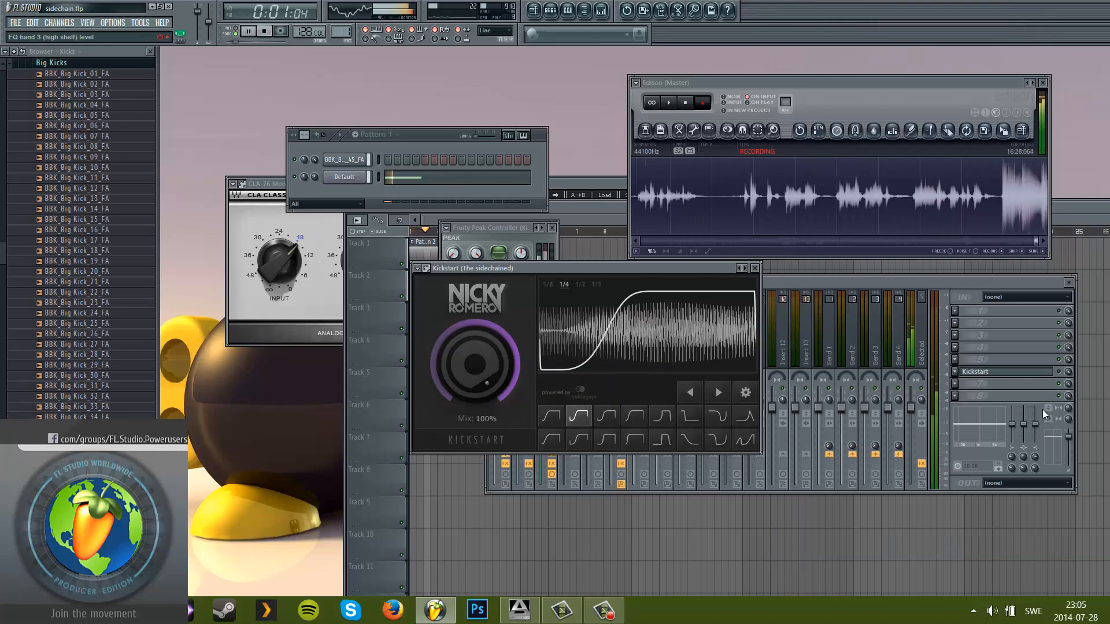
left_click(1066, 379)
left_click(468, 270)
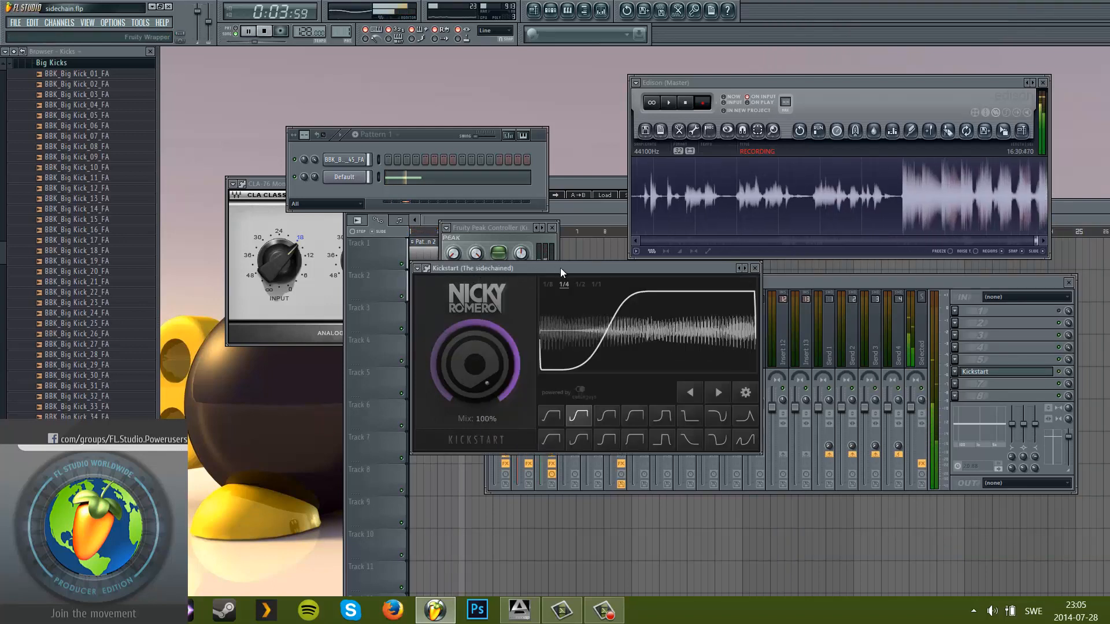
left_click(608, 439)
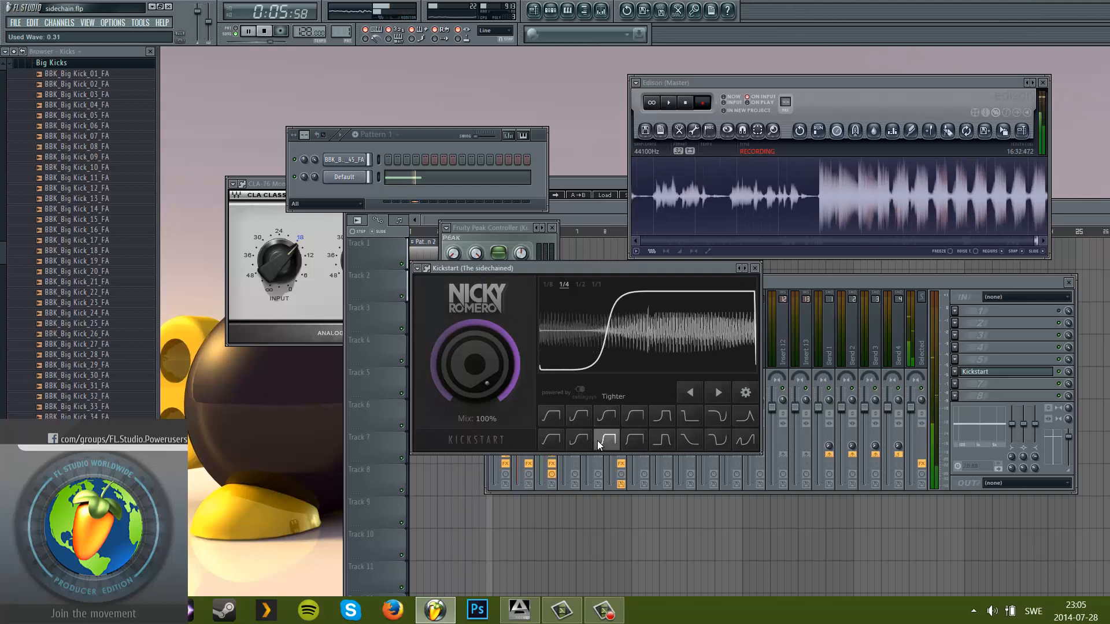
left_click(661, 417)
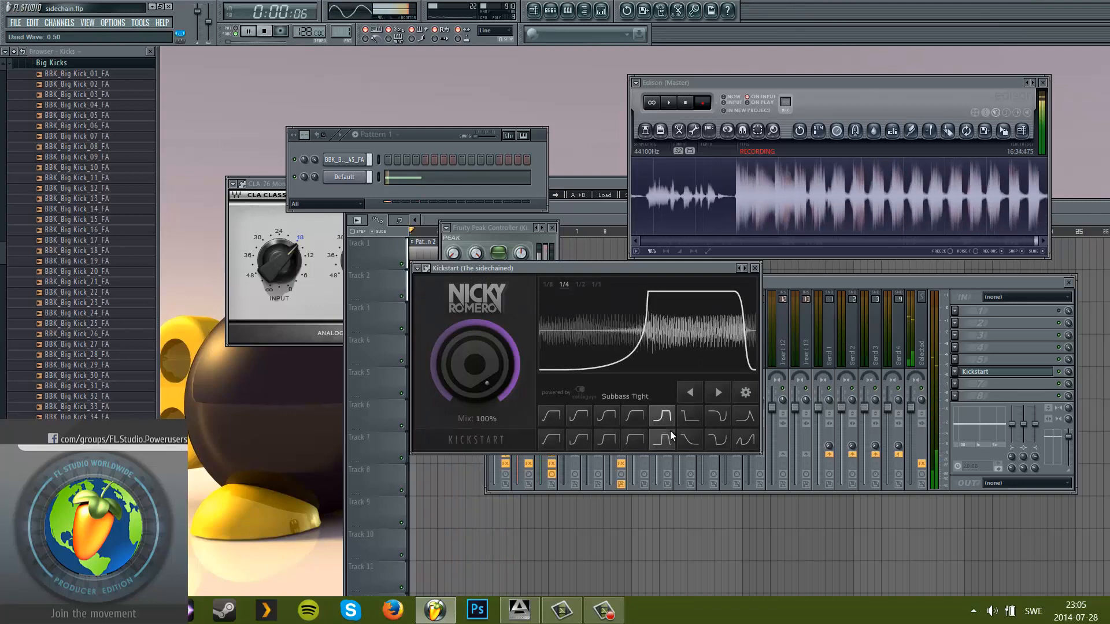
left_click(607, 417)
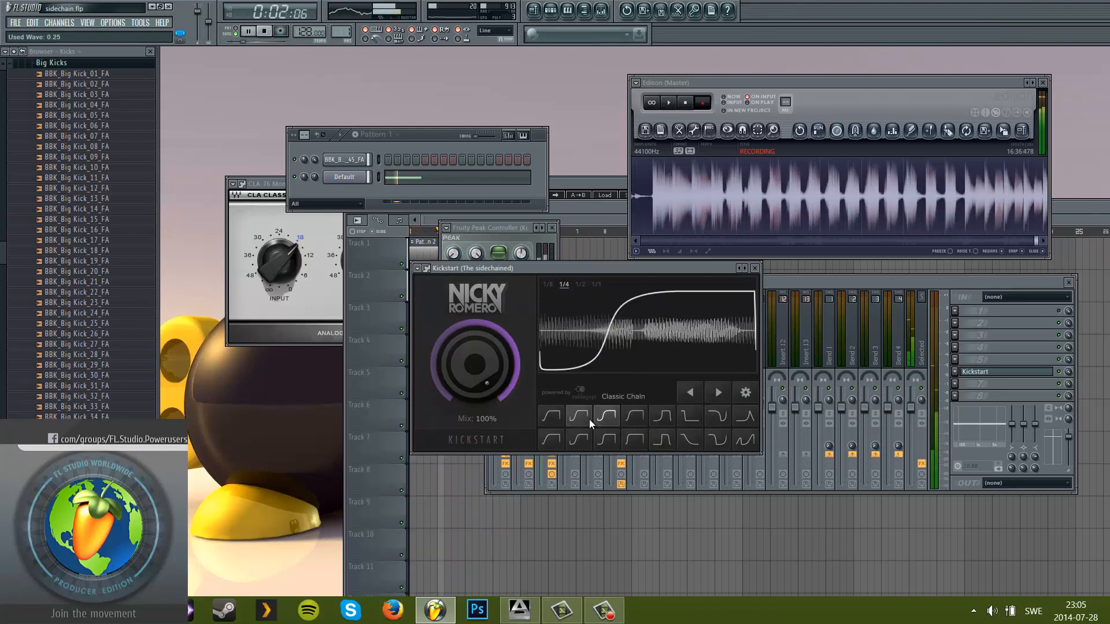
left_click(267, 33)
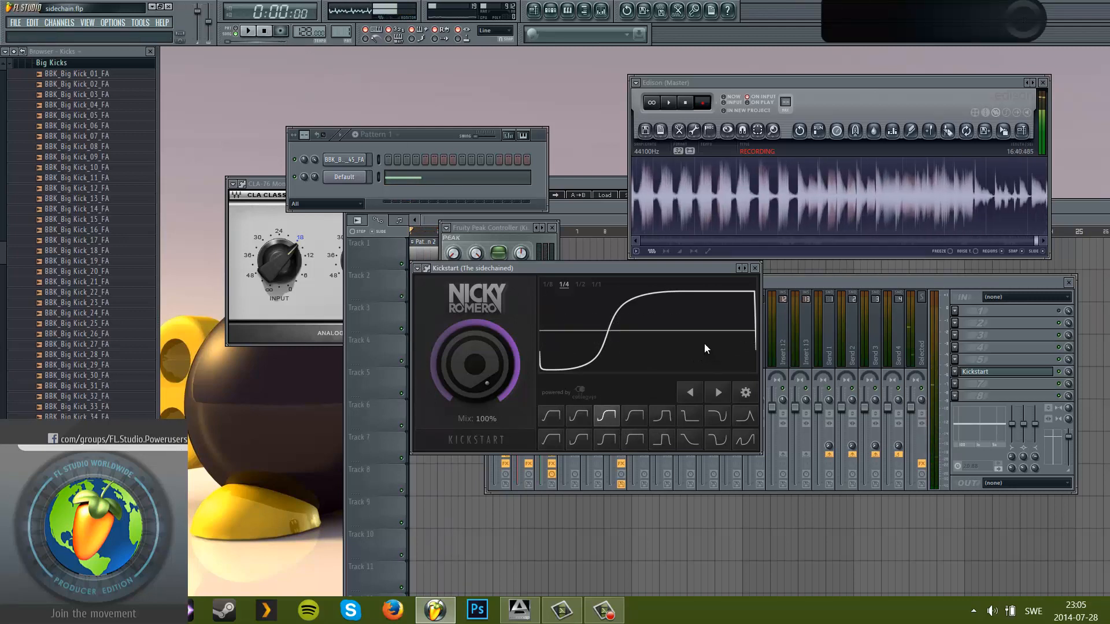
- Select Kickstart's fast-rising fourth curve preset in the second row, move its window up and bring the mixer forward
left_click(570, 438)
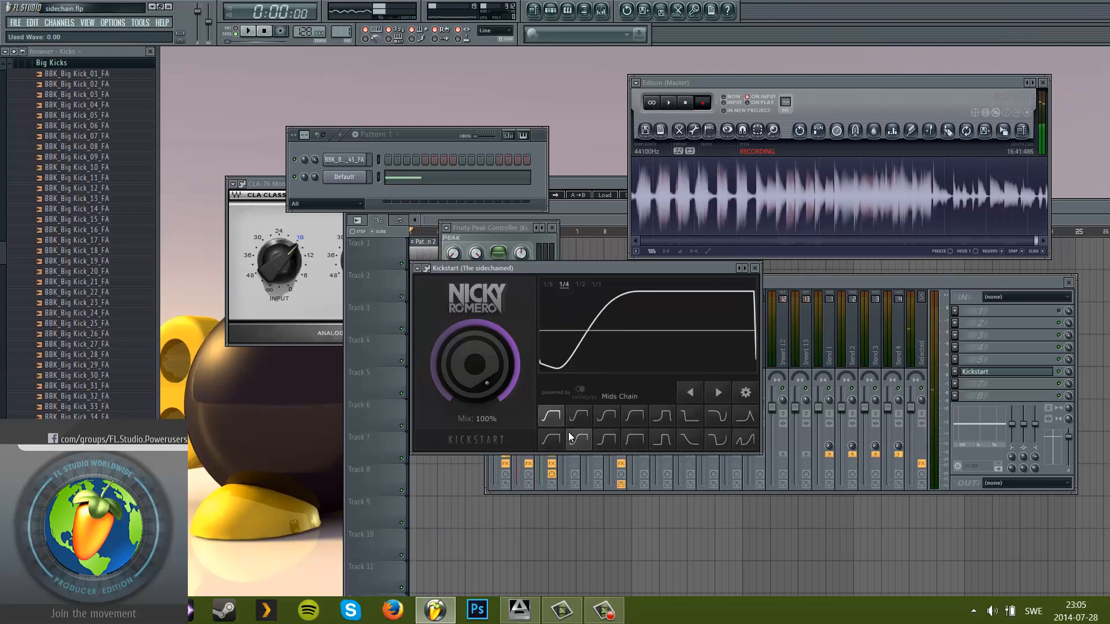
left_click(618, 432)
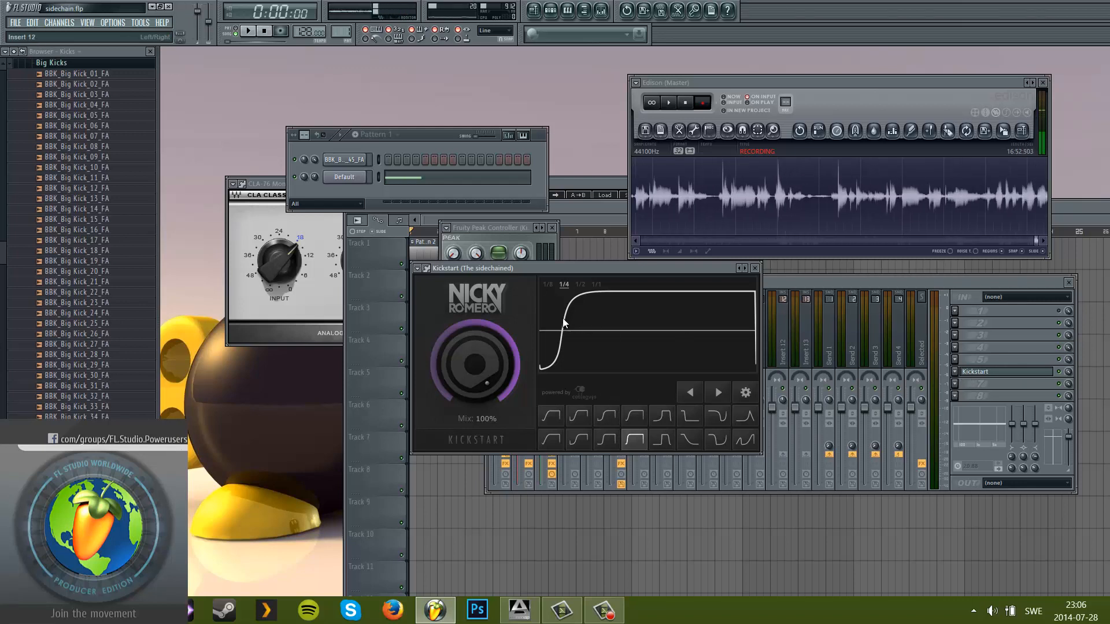
left_click_drag(587, 267, 584, 214)
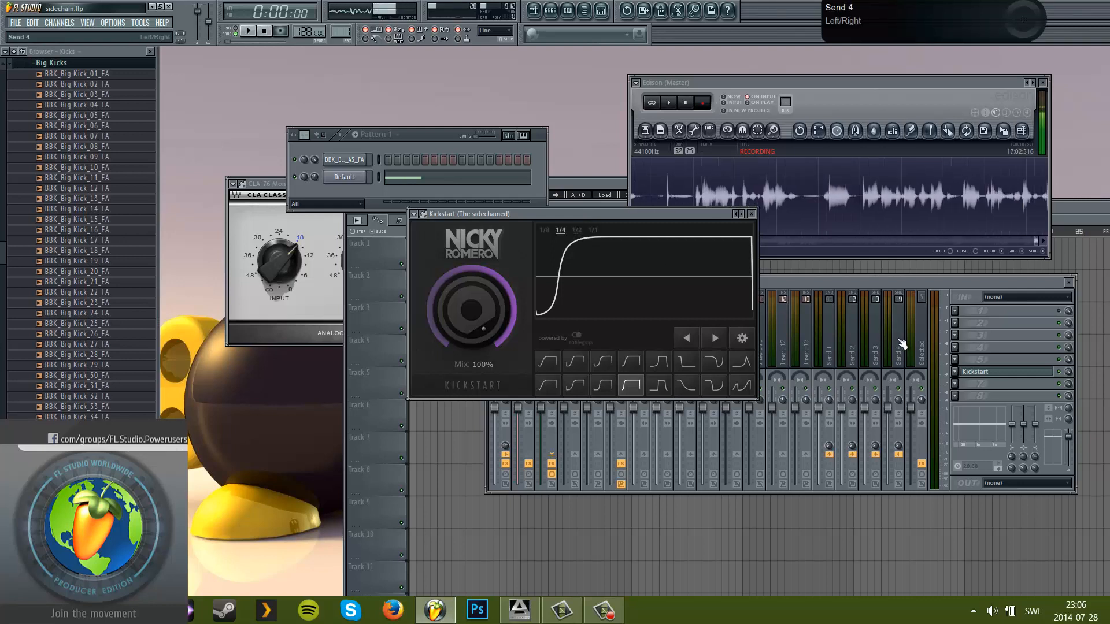
left_click(997, 346)
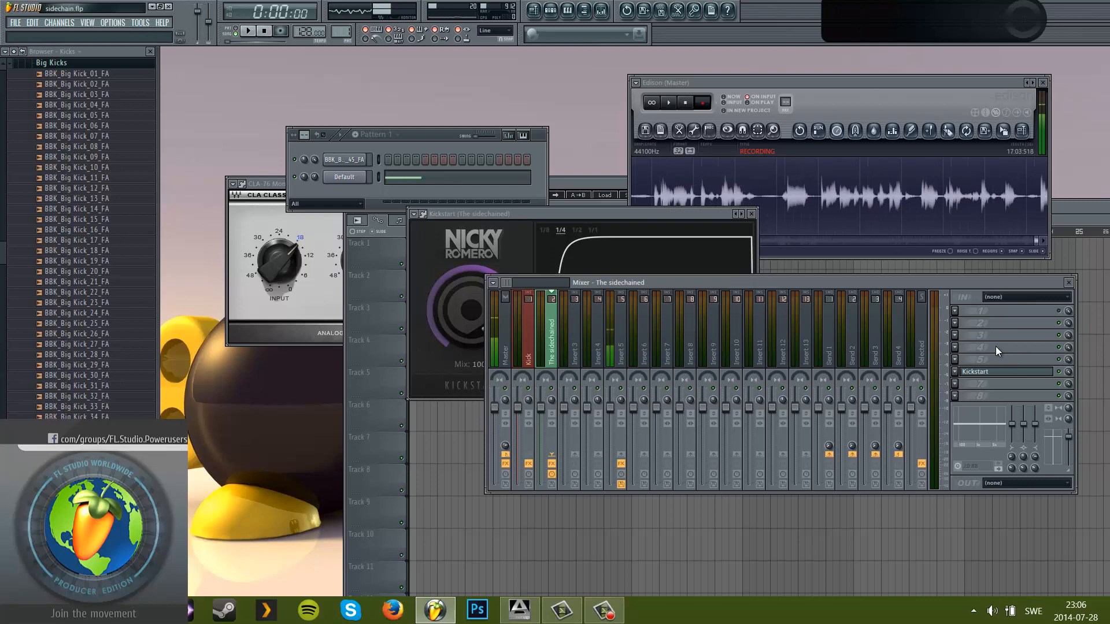
- Remove Fruity Peak Controller from the Kick mixer track's first effect slot
left_click(527, 335)
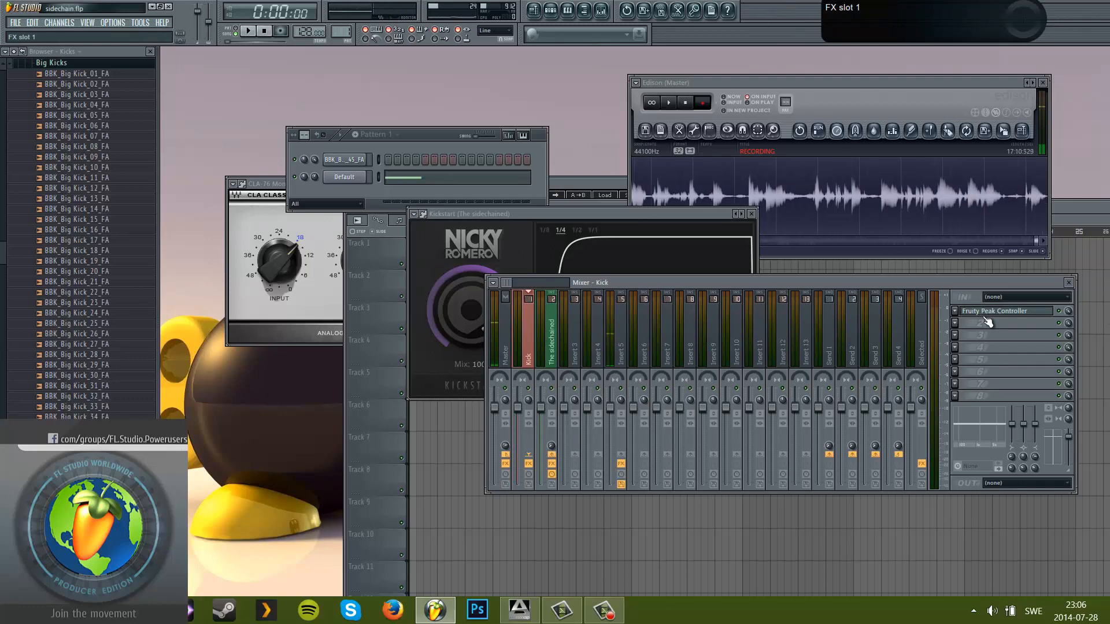
left_click(955, 311)
mouse_move(970, 269)
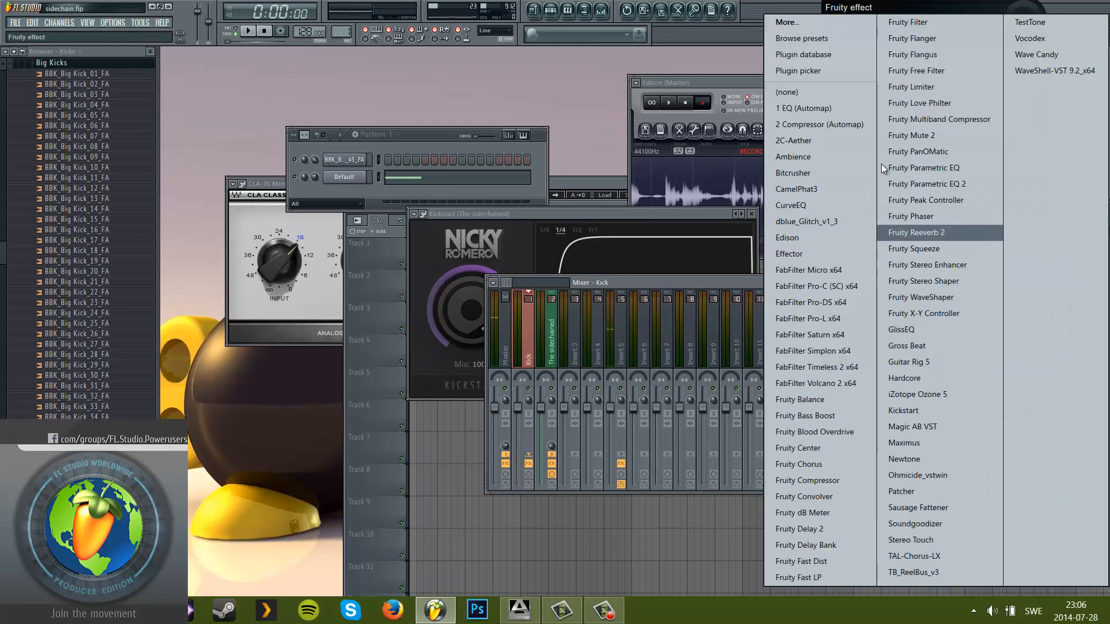
left_click(848, 96)
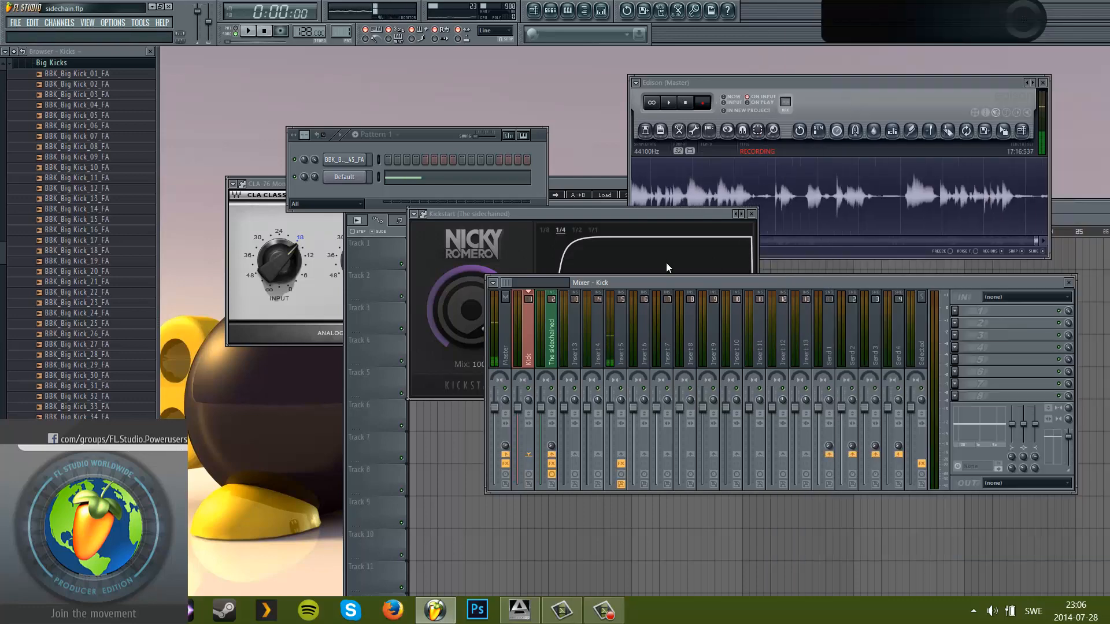
- Remove Kickstart from effect slot 6 of the mixer track named The sidechained
left_click(552, 338)
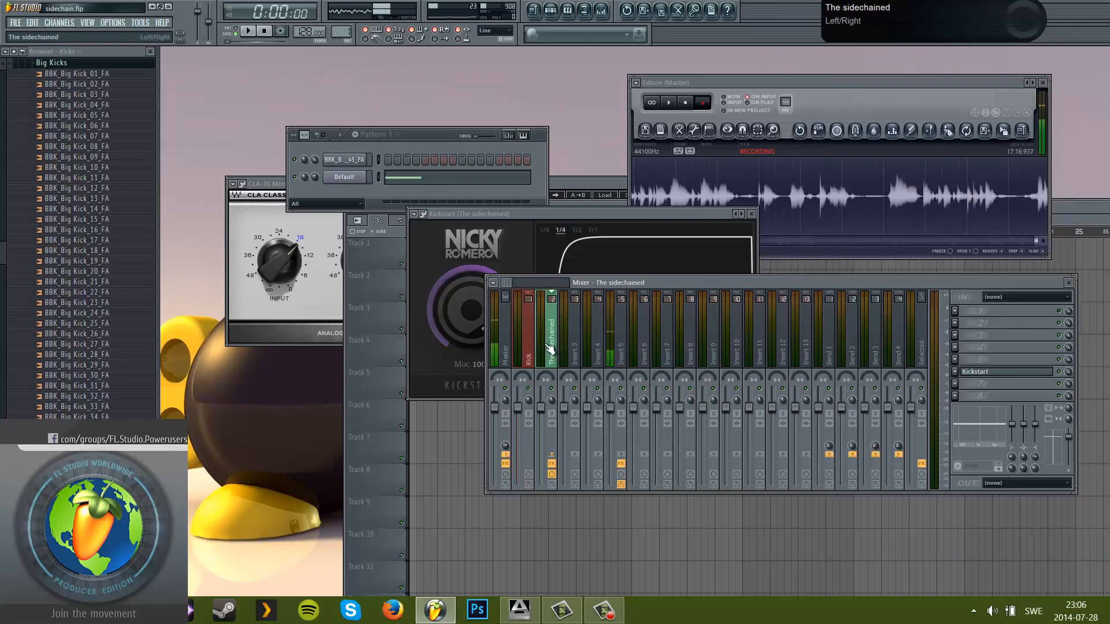
left_click(956, 372)
mouse_move(987, 281)
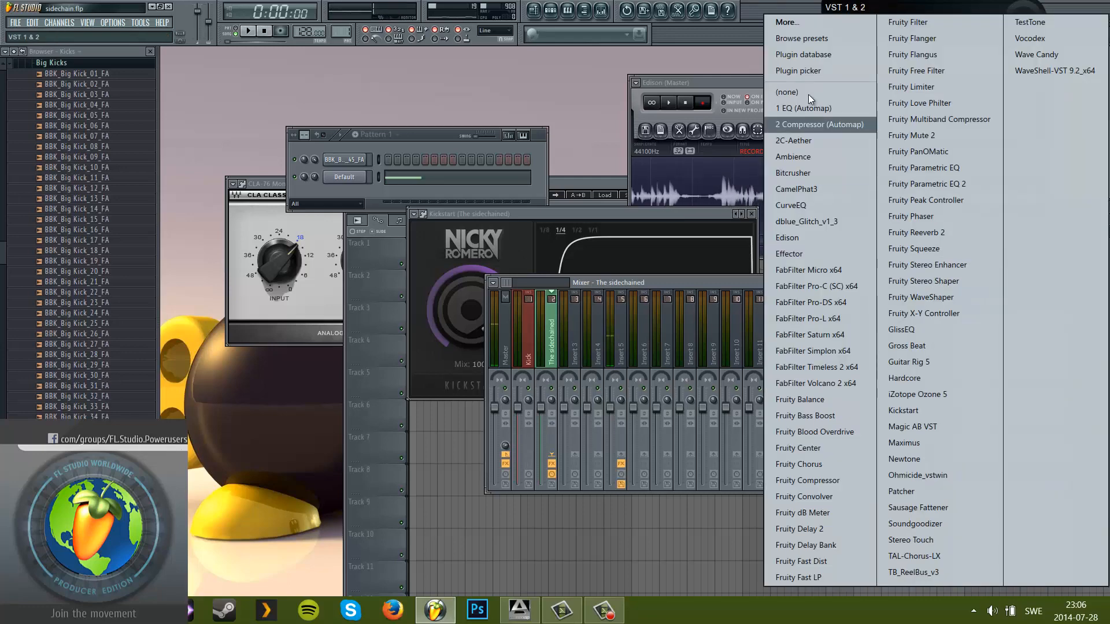
left_click(788, 92)
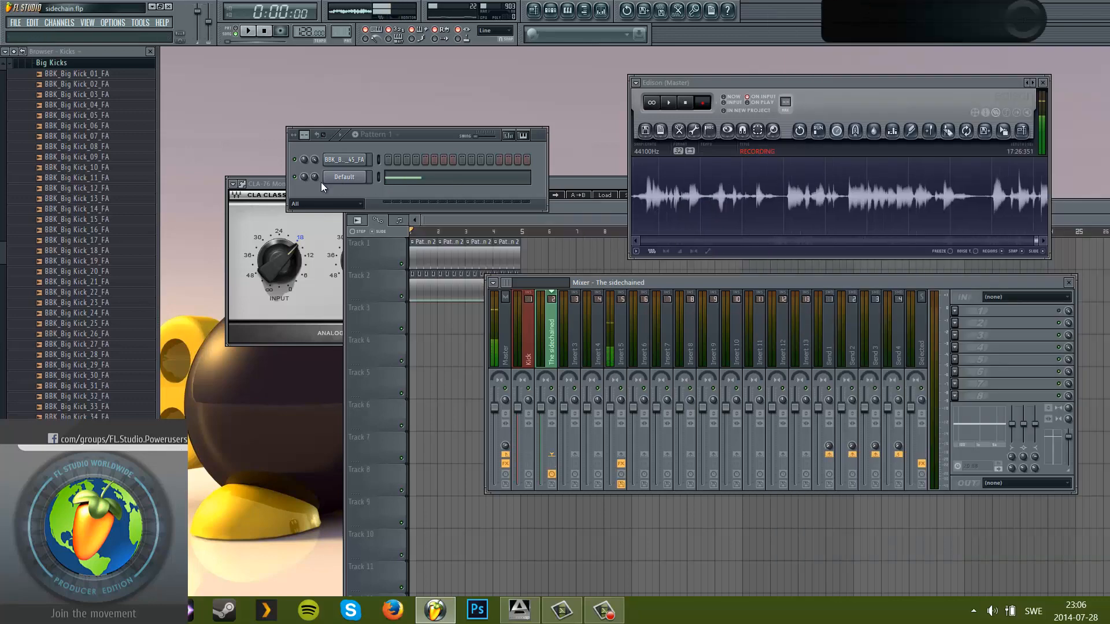
- Examine the Create automation clip option for the Default channel's volume knob and dismiss the options without choosing one
left_click_drag(318, 180, 318, 167)
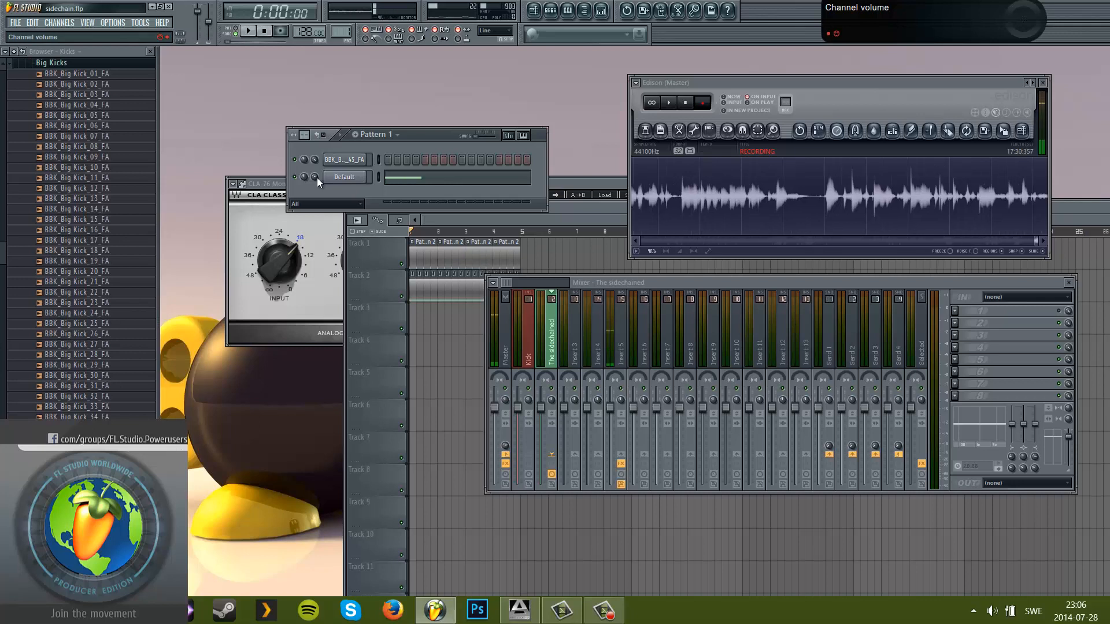
right_click(315, 178)
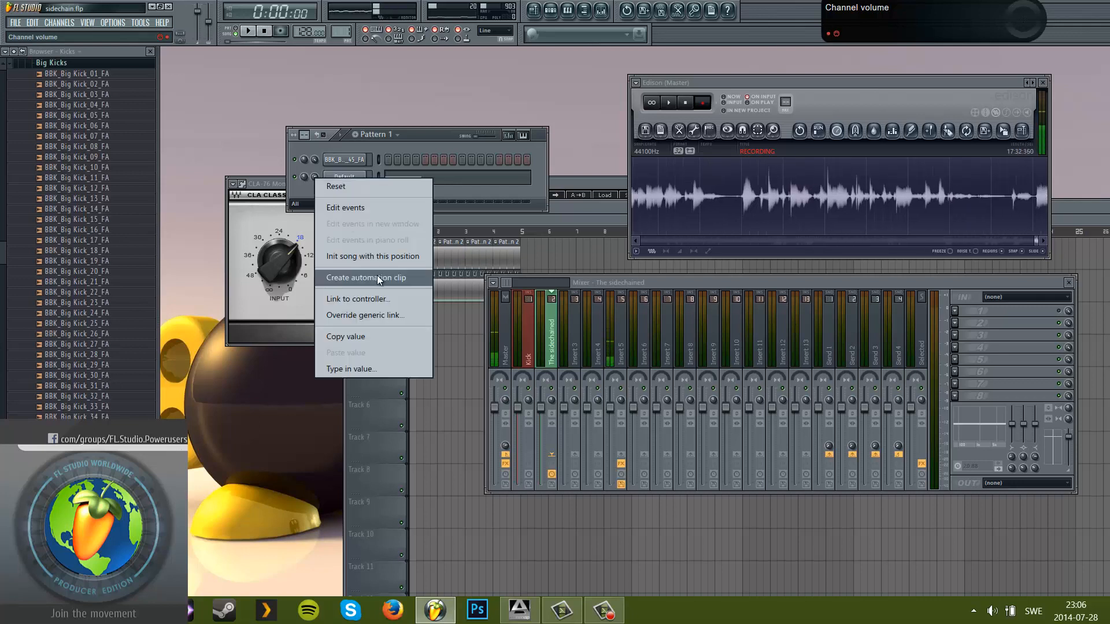
left_click(313, 180)
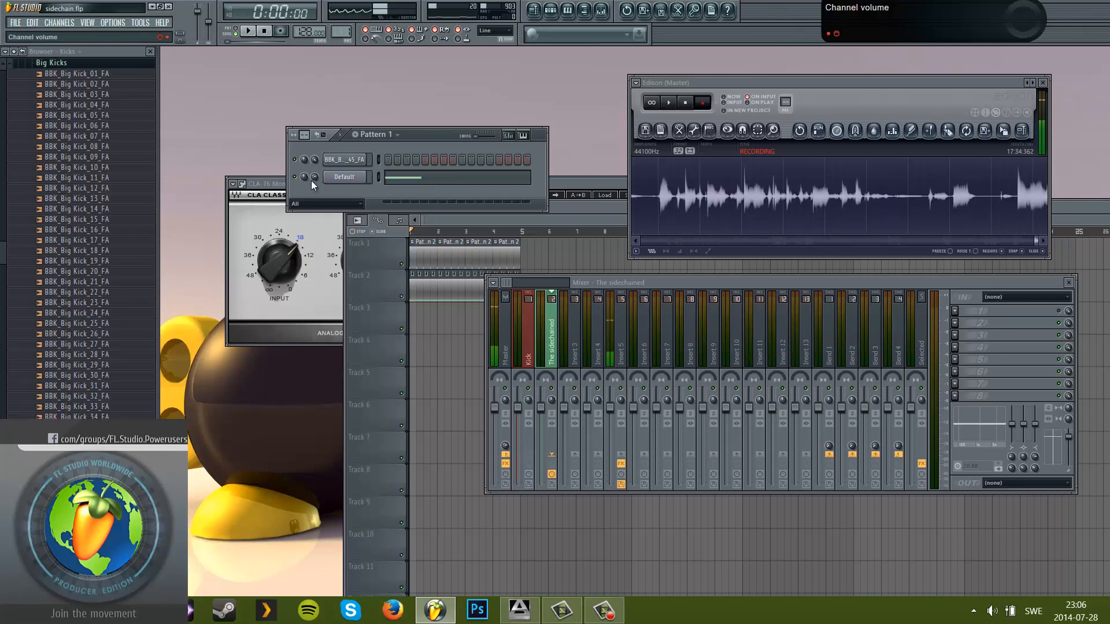
right_click(315, 178)
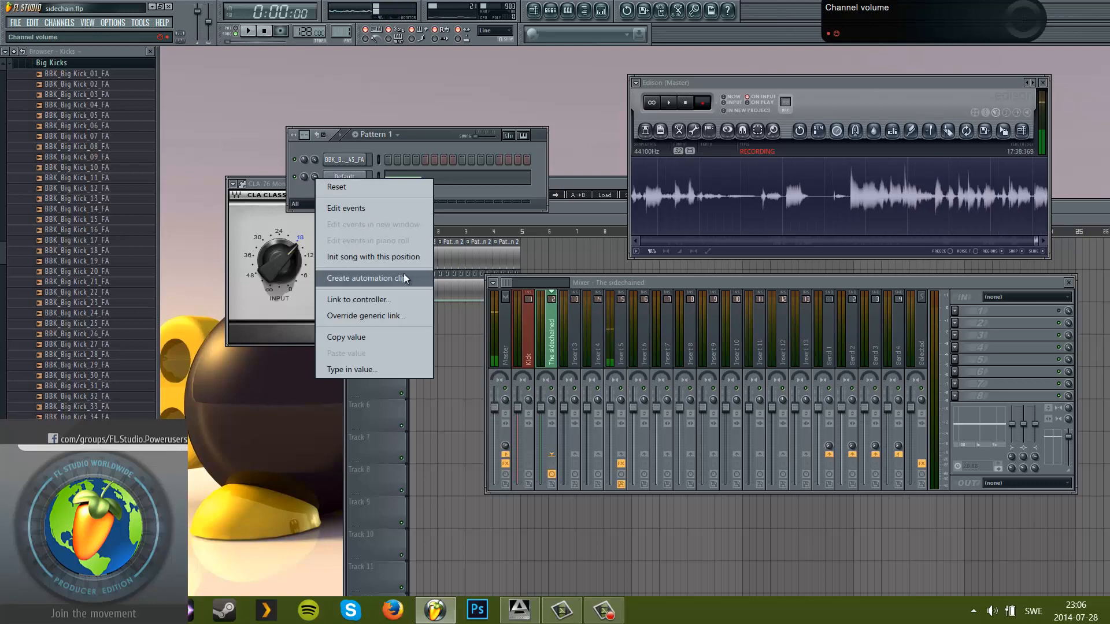
left_click(435, 144)
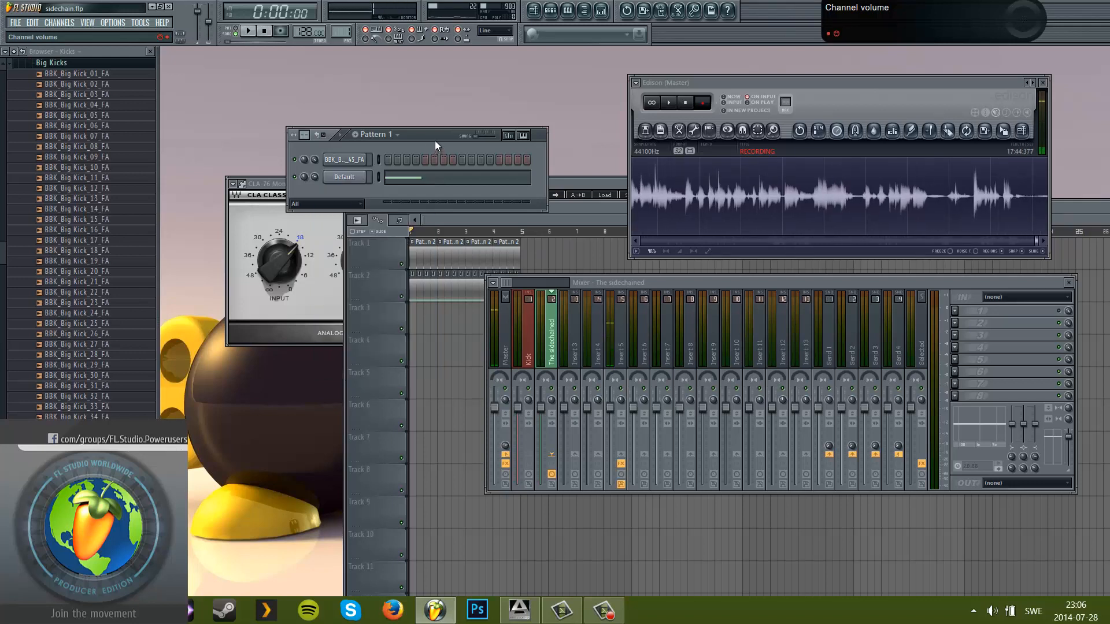
left_click(532, 347)
left_click(541, 344)
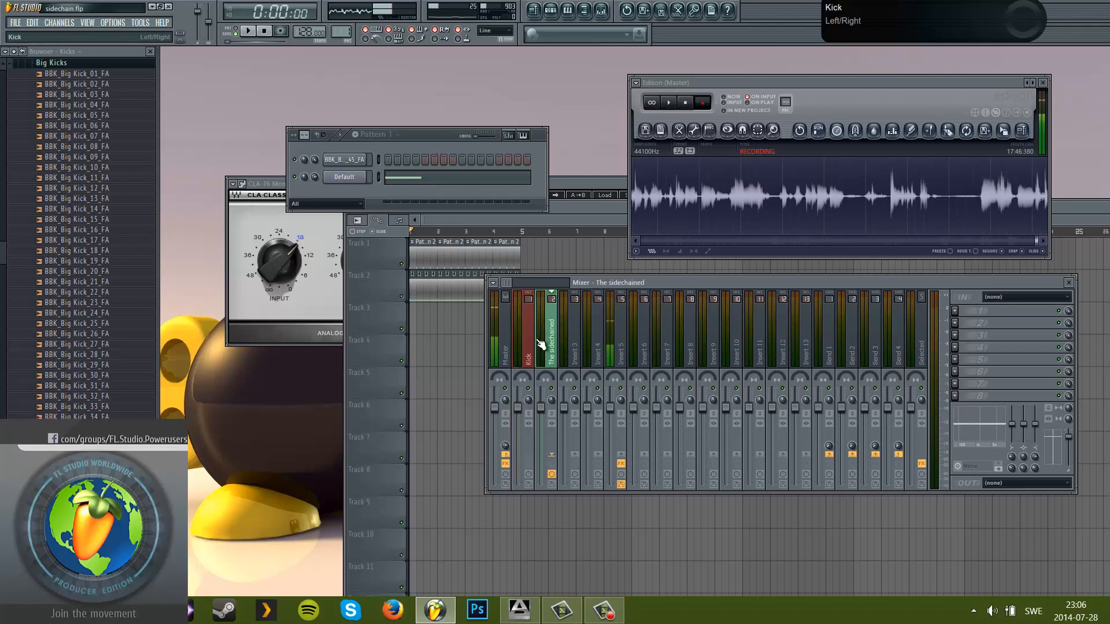